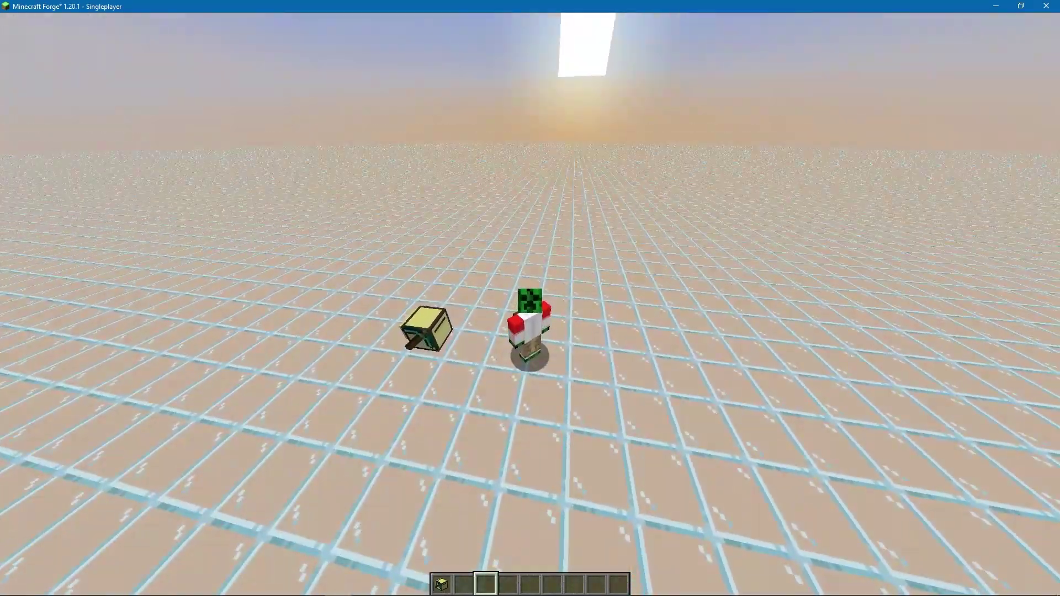
Switch to first-person view and walk around the turtle to look at it from several sides.
key(F5)
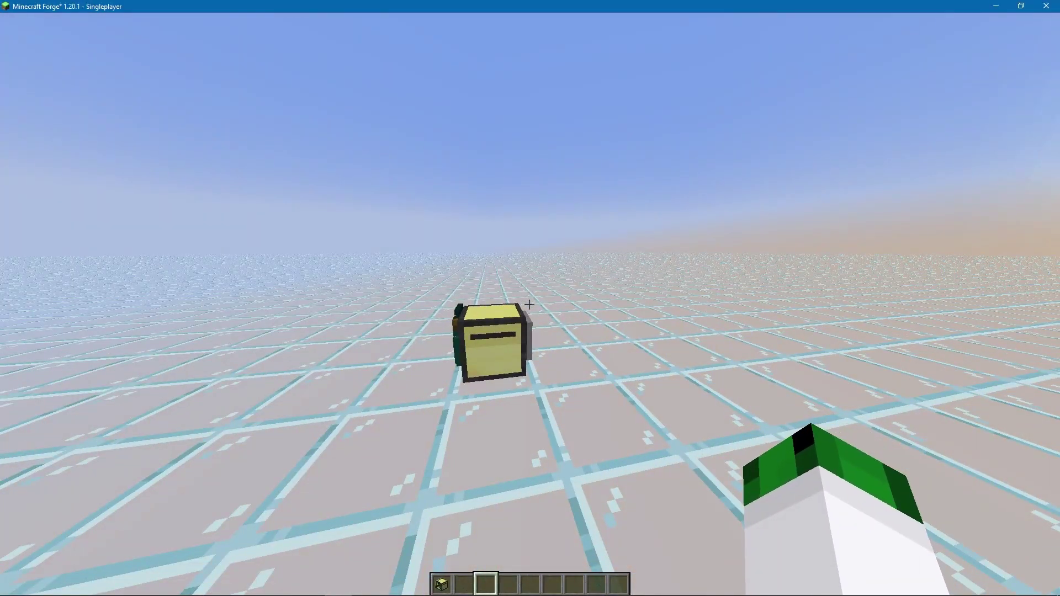
key(s)
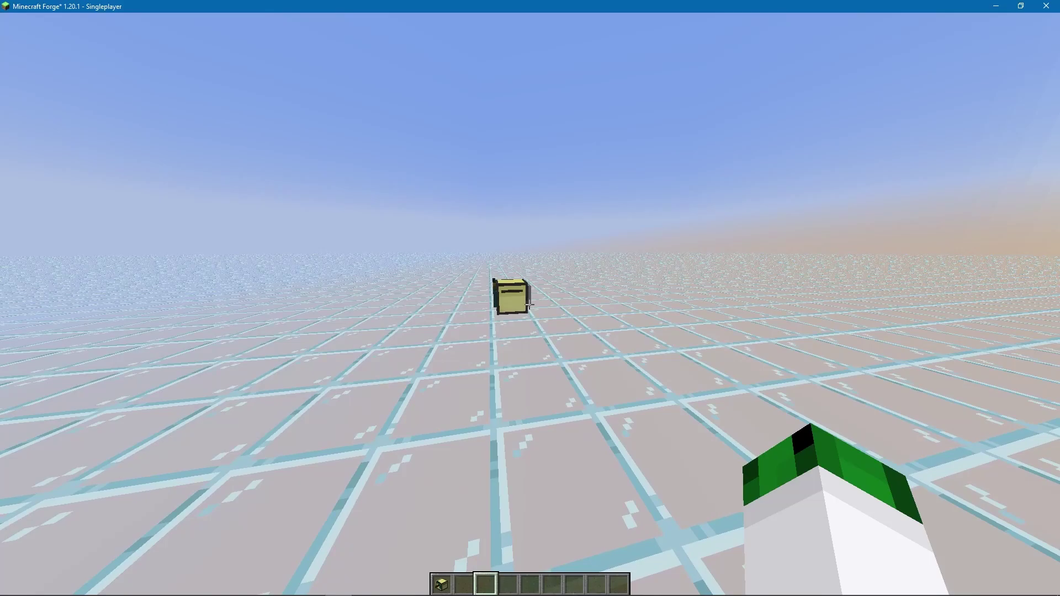
key(w)
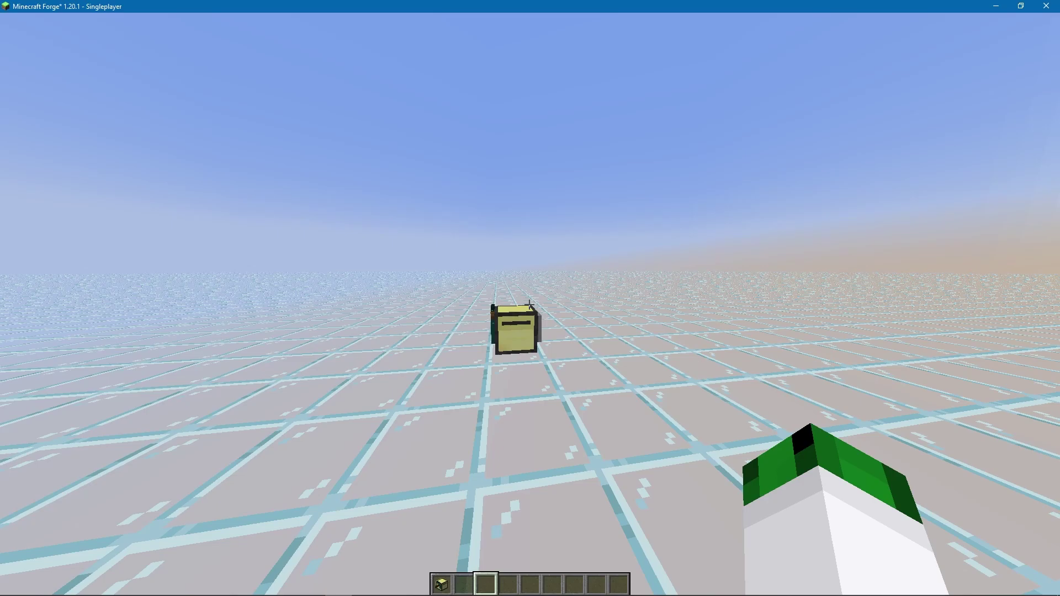
key(w)
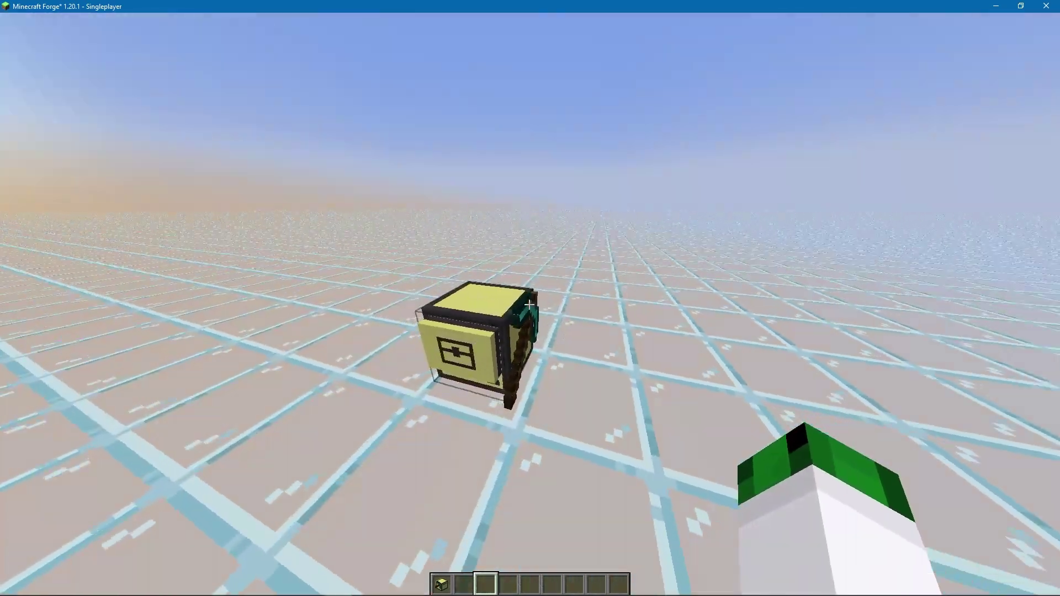
key(a)
key(s)
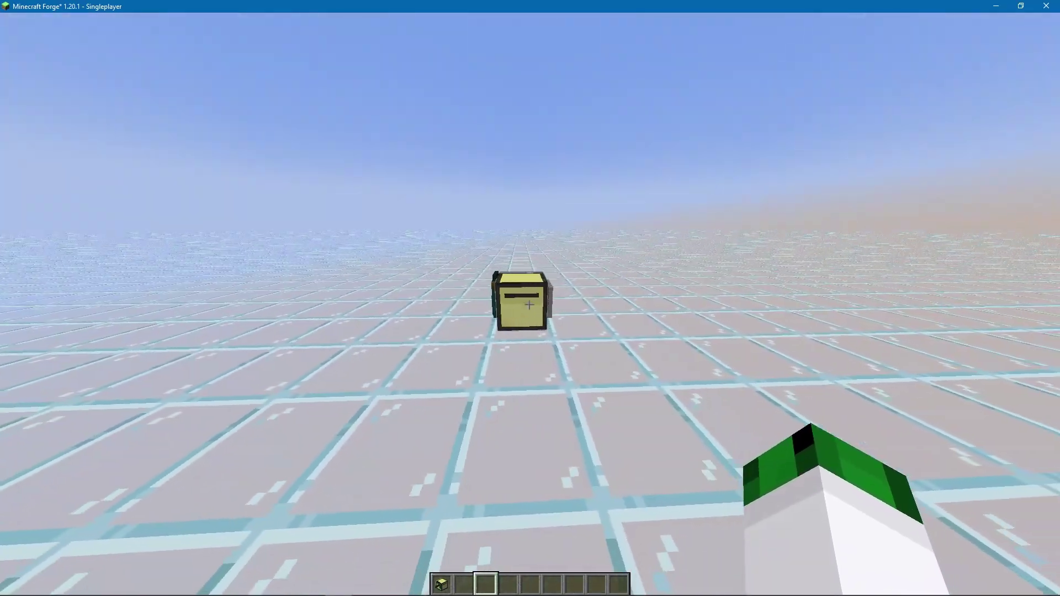
key(d)
key(a)
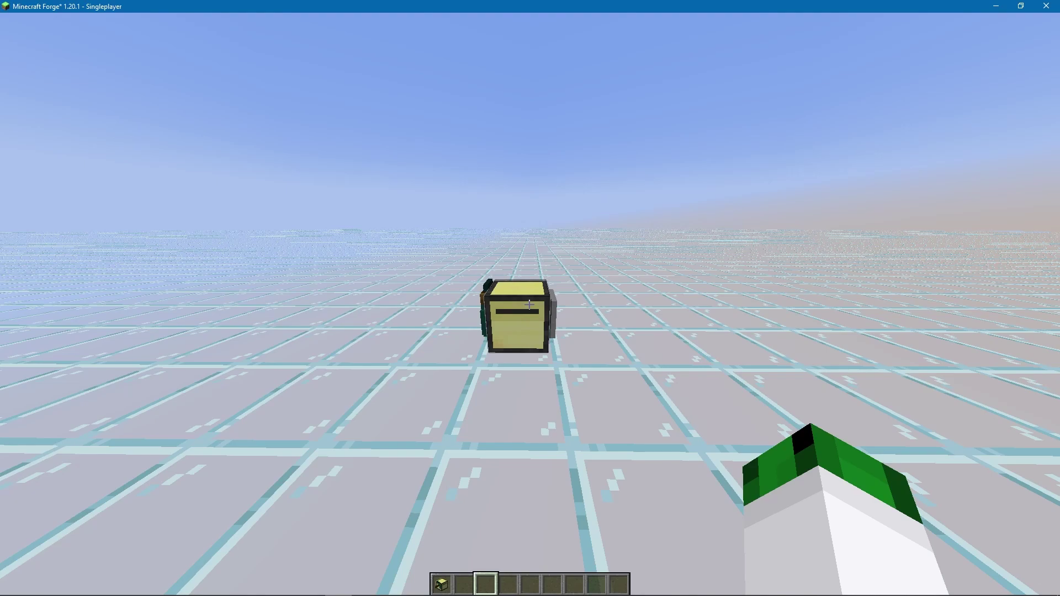
key(s)
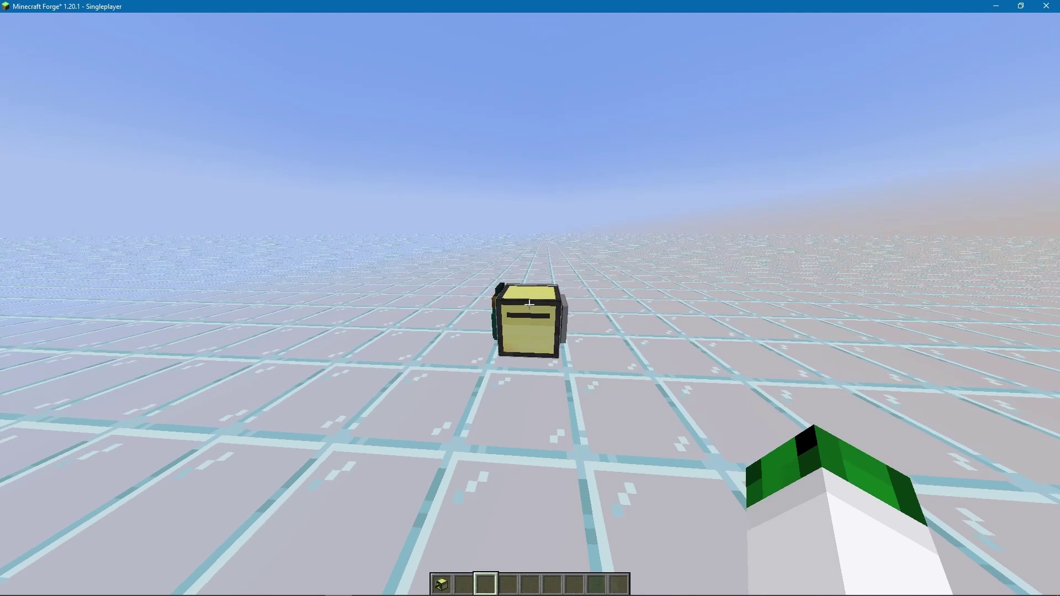
key(a)
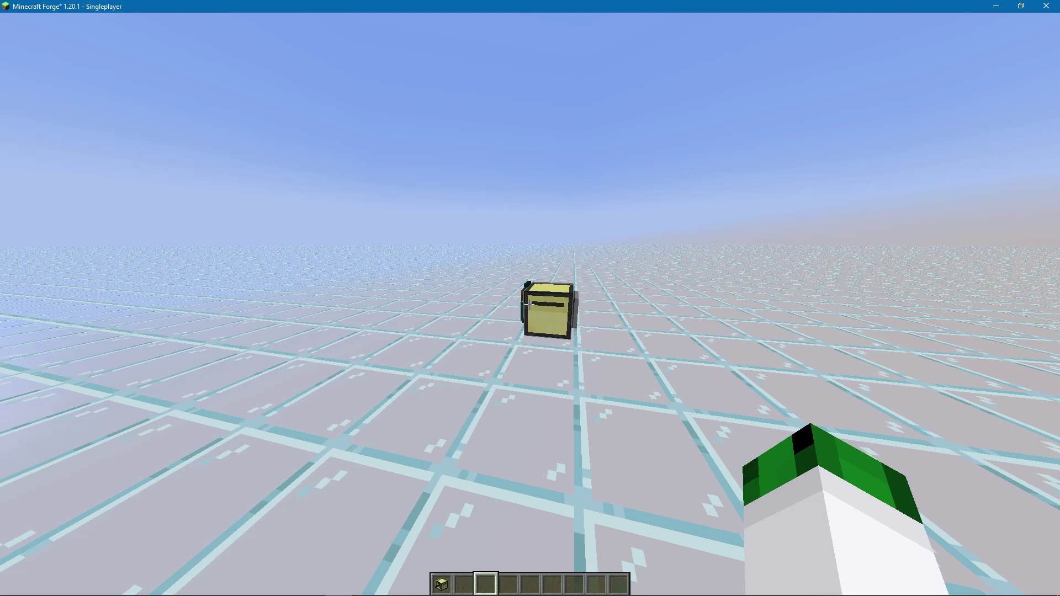
key(w)
key(a)
key(s)
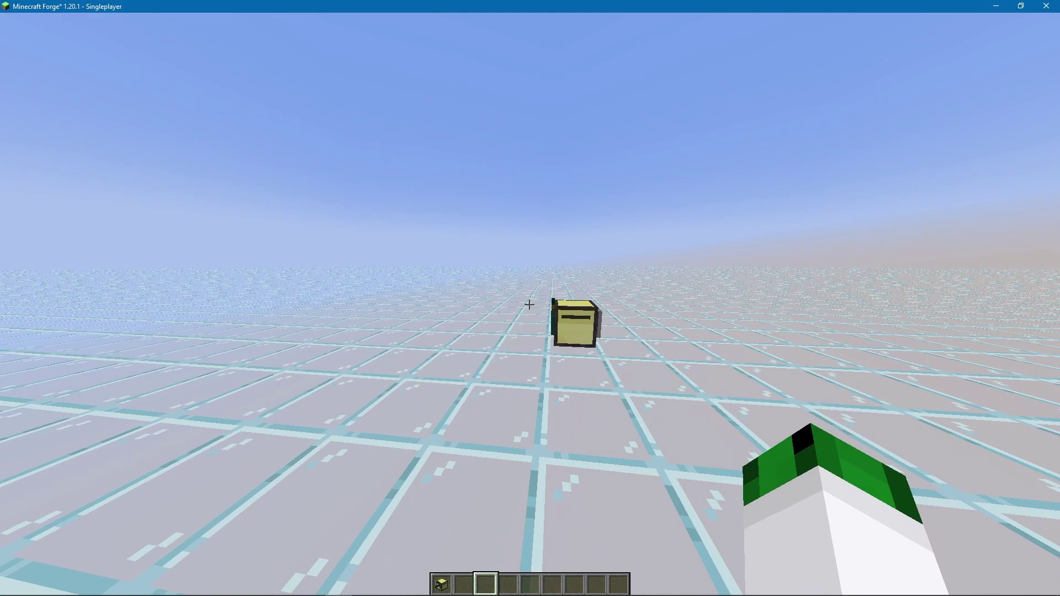
key(w)
key(s)
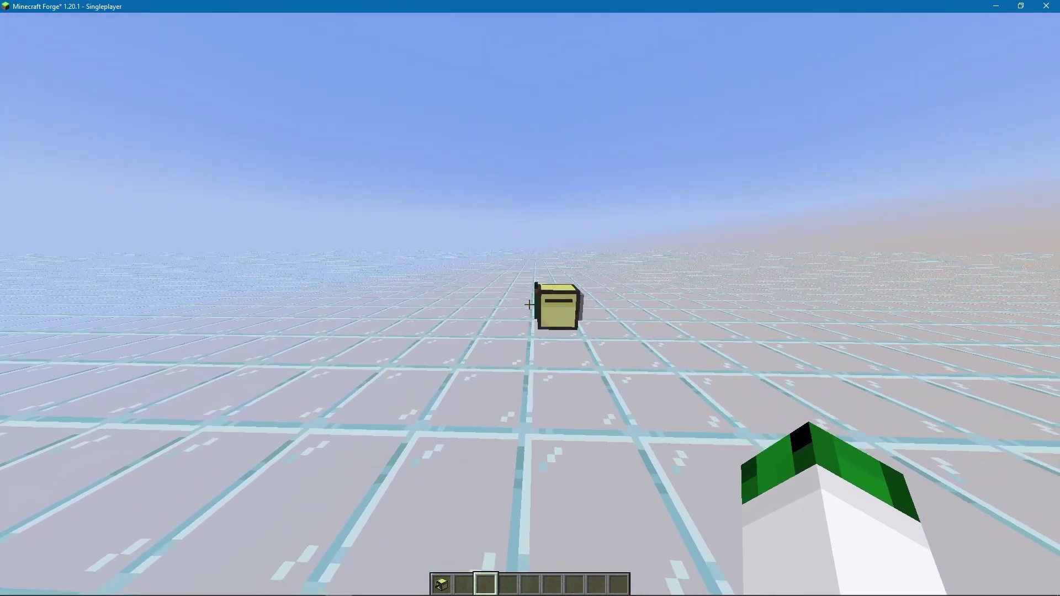
key(w)
key(d)
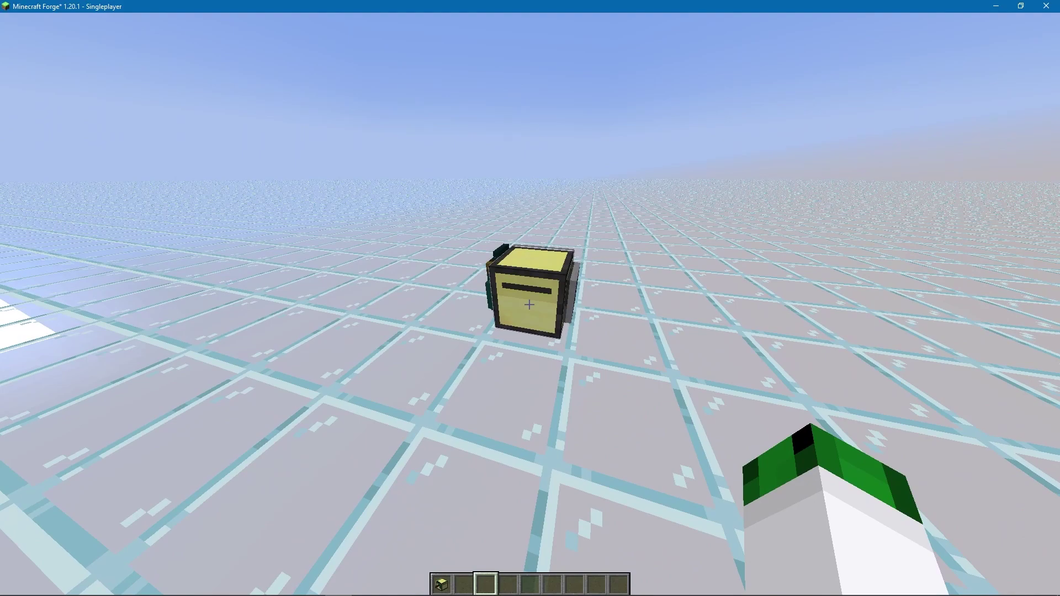
key(s)
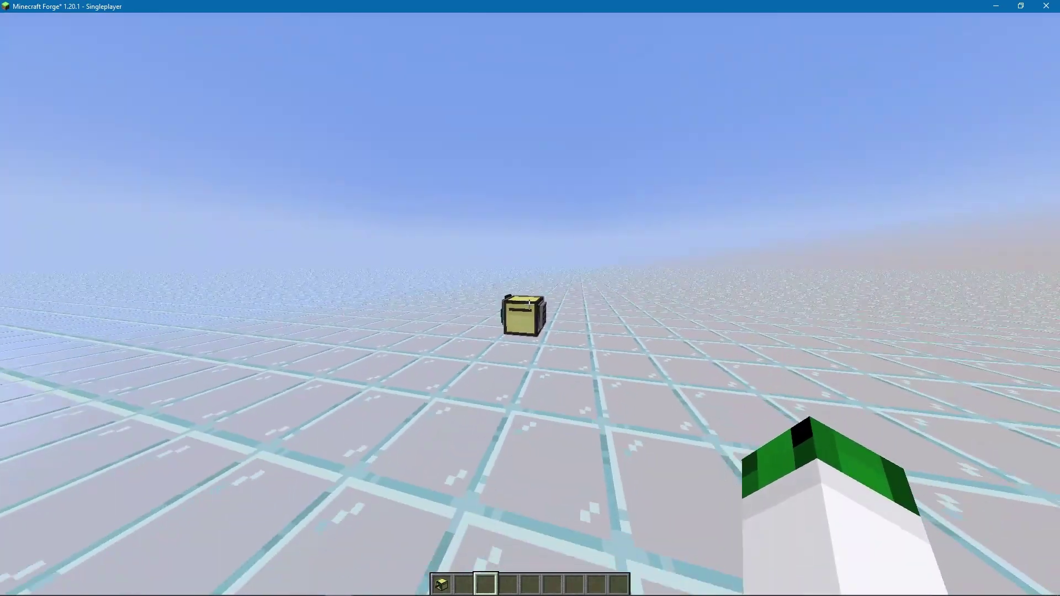
key(w)
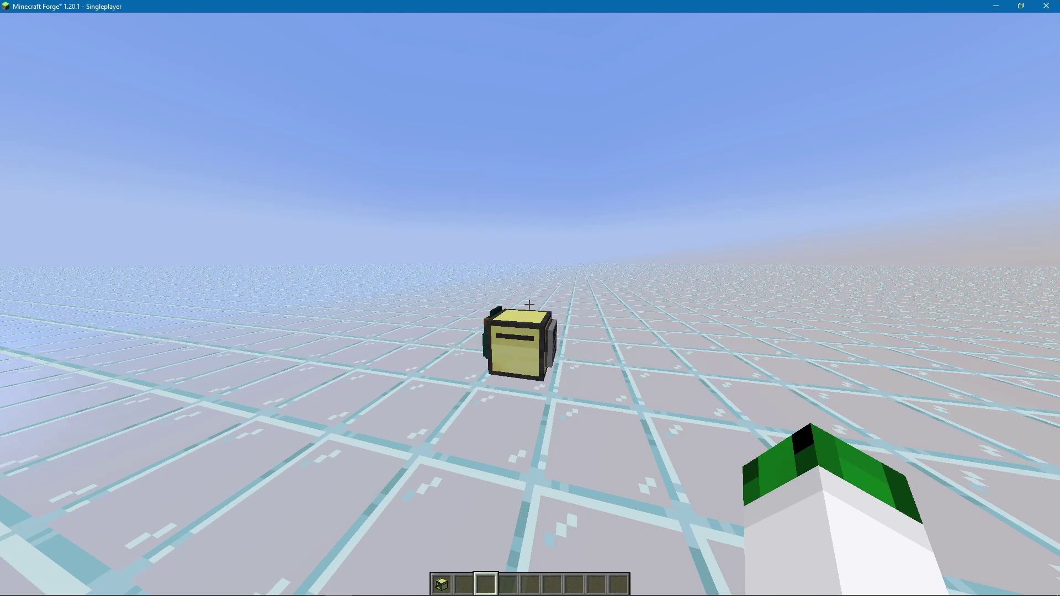
Switch to the CC-TurtleController repository in the browser, view index.js in the WSserver folder, and return to the repository root.
key(alt+Tab)
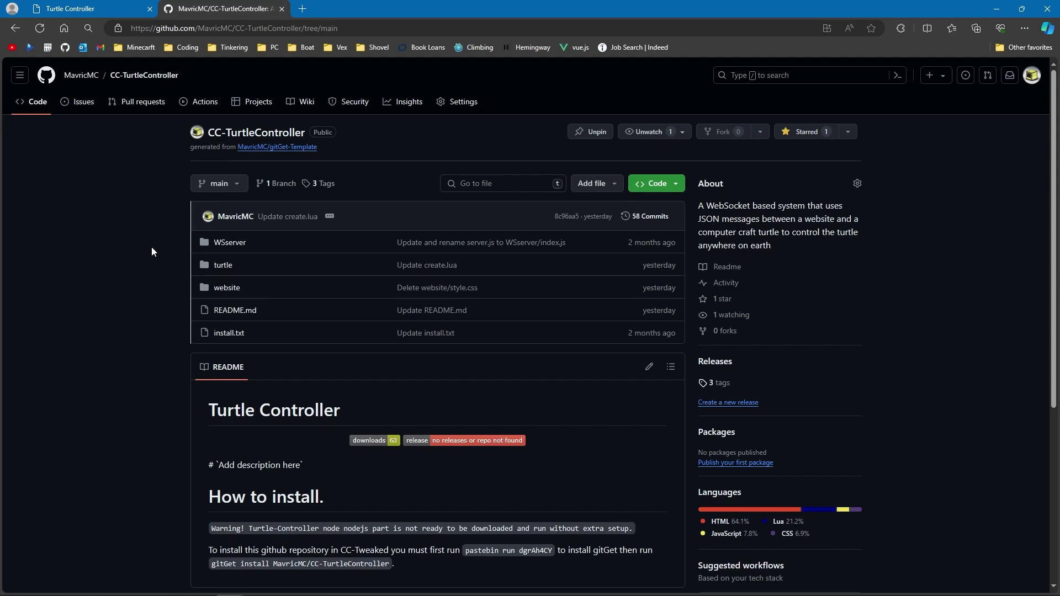
click(238, 248)
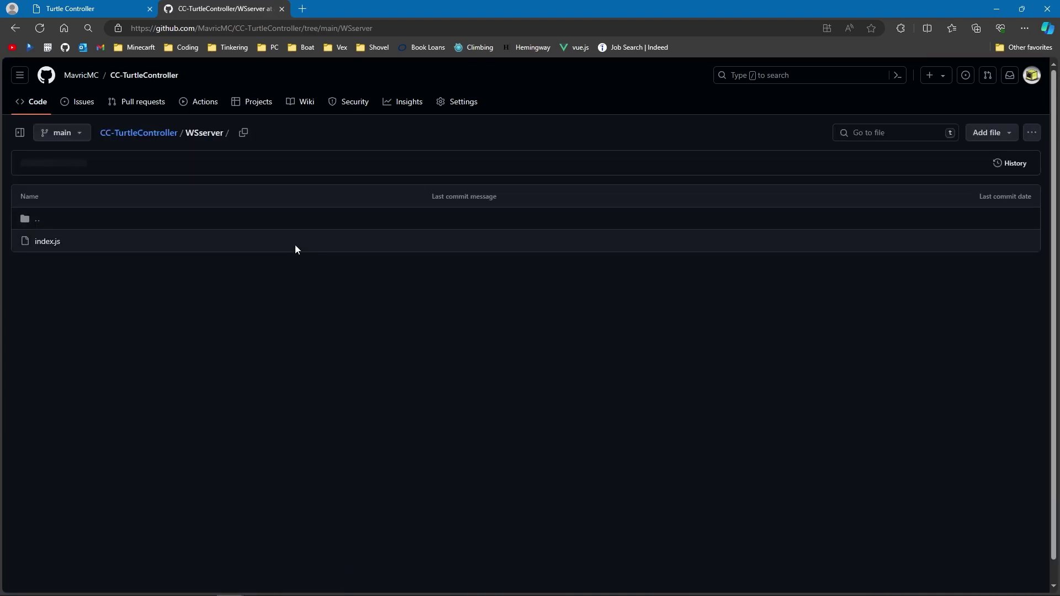
click(54, 243)
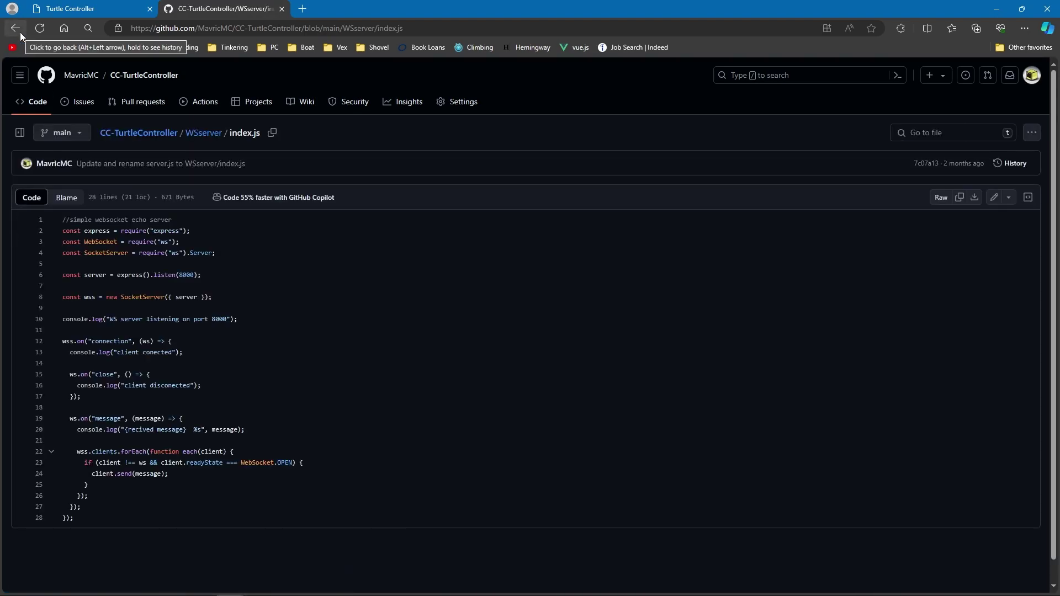
click(19, 32)
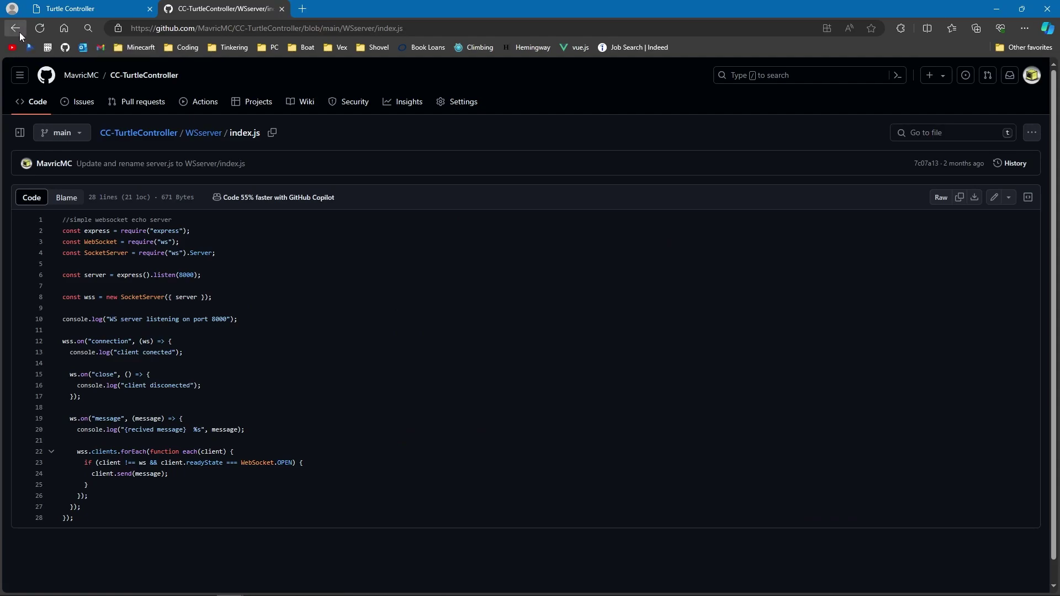
click(19, 32)
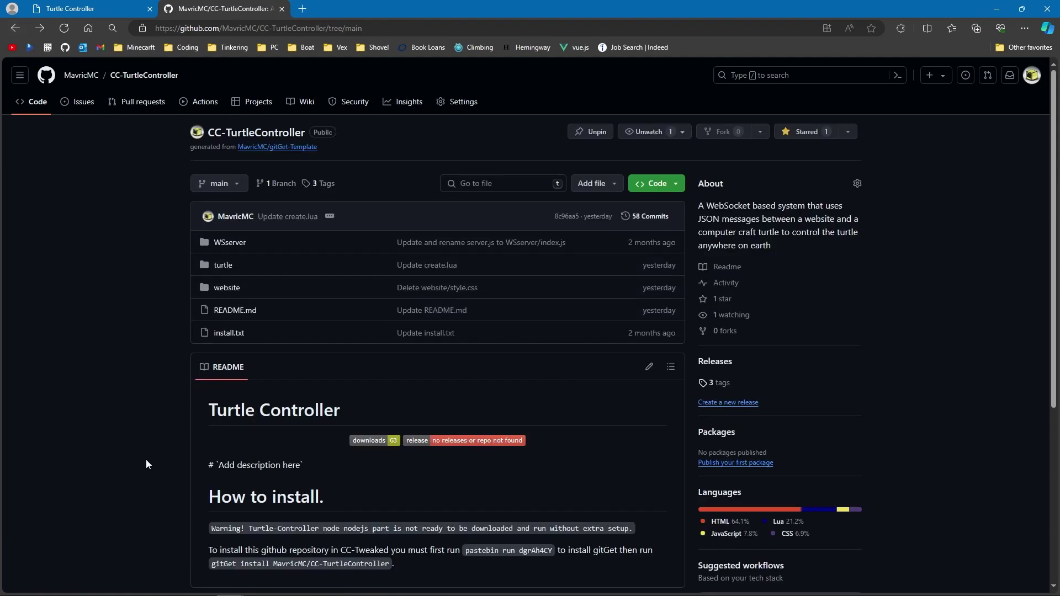
Open startup.lua in the turtle folder, examine its functions and message handling, and go back to the folder.
click(221, 267)
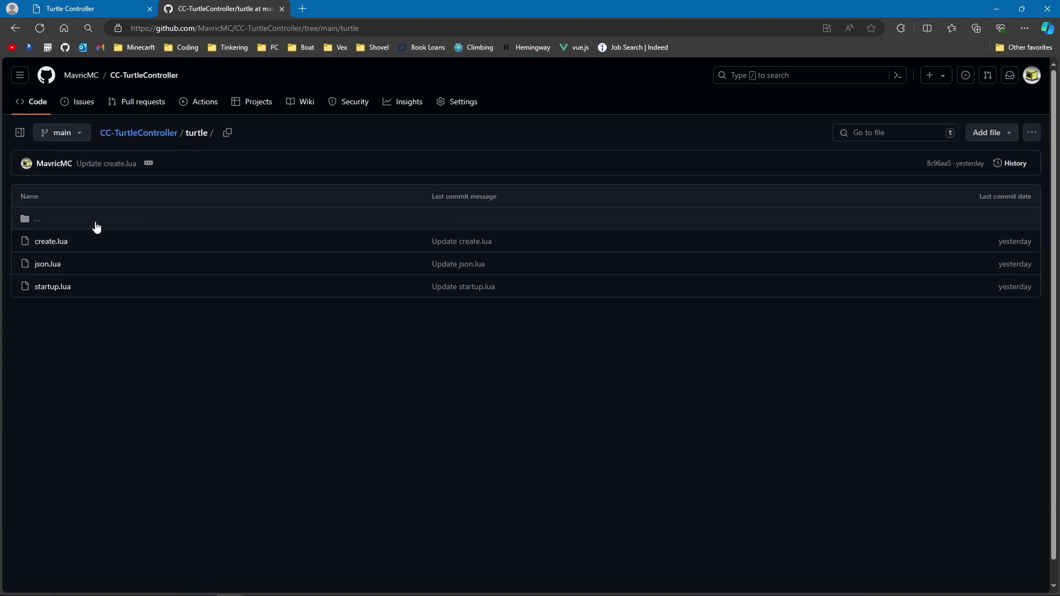
click(61, 288)
scroll(201, 366, down, 5)
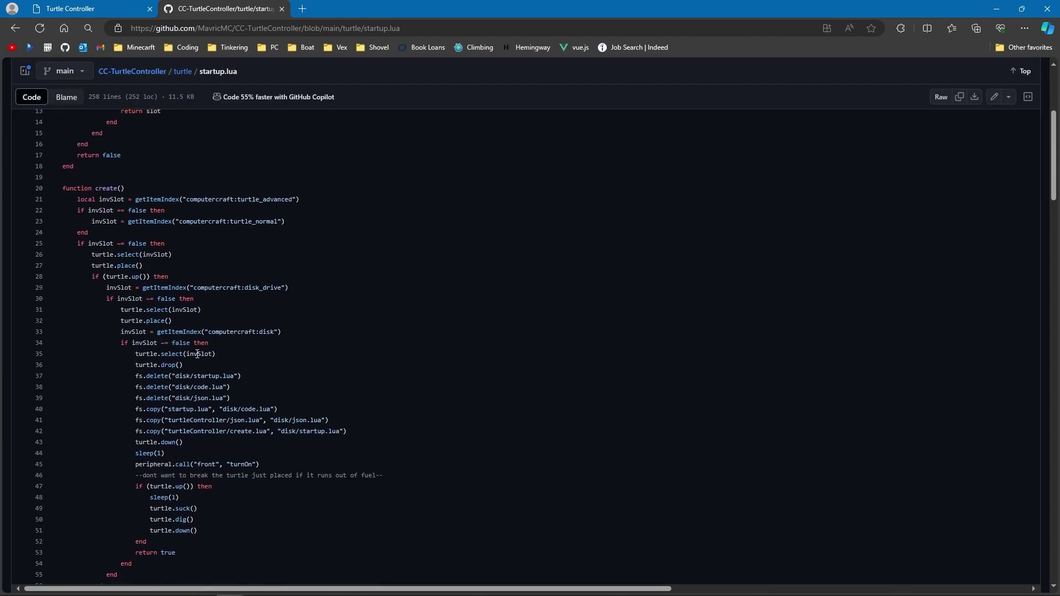
scroll(198, 353, up, 5)
scroll(165, 251, down, 15)
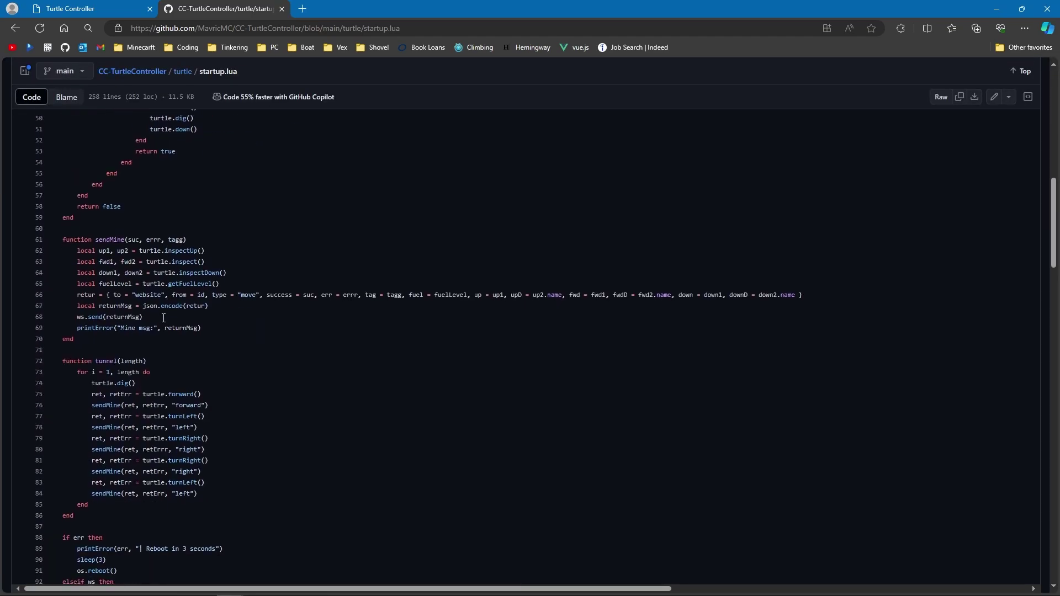
scroll(149, 310, down, 16)
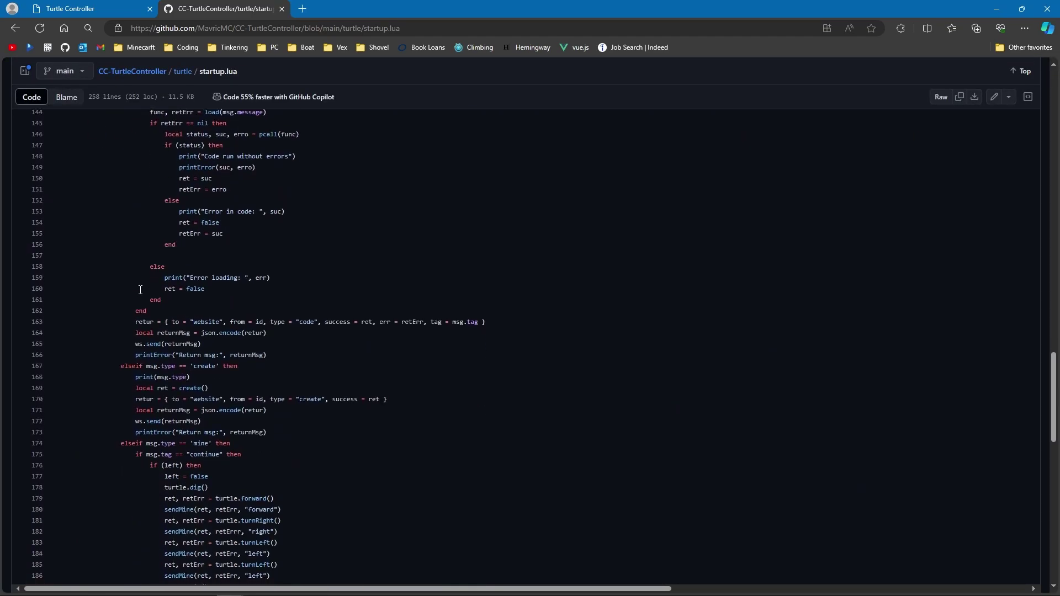
scroll(140, 290, down, 2)
click(15, 29)
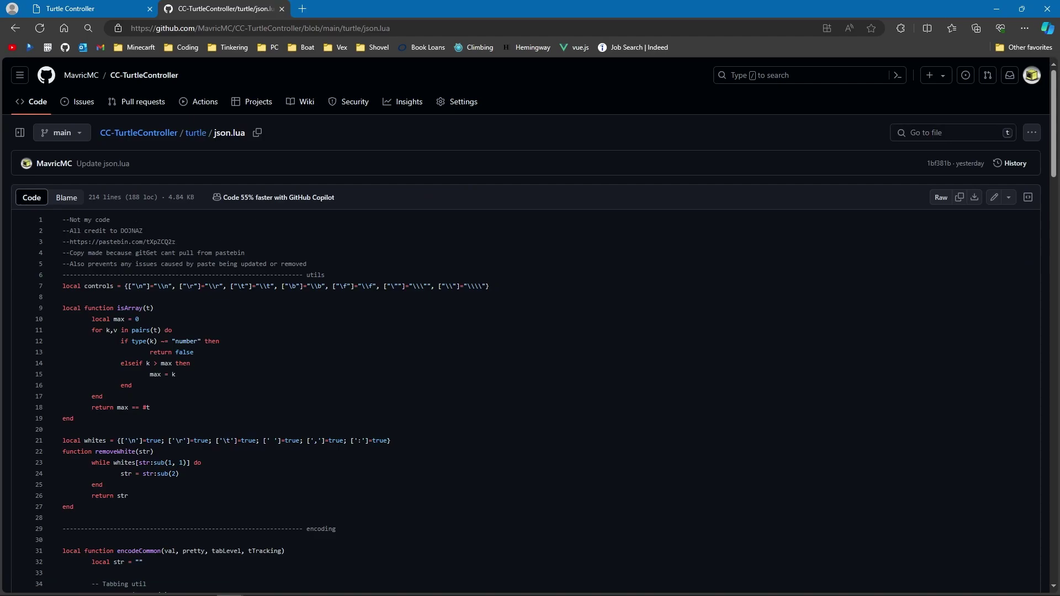
View the credit comments at the start of json.lua and go back to the turtle folder.
click(328, 266)
click(310, 264)
click(252, 249)
click(15, 28)
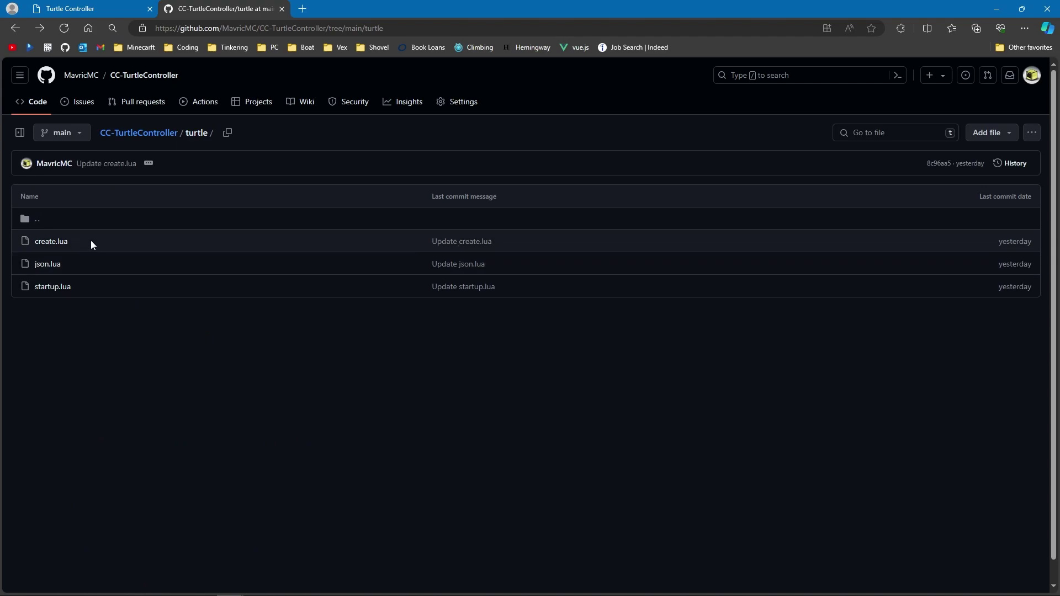
View the code of create.lua and return to the repository root.
click(59, 243)
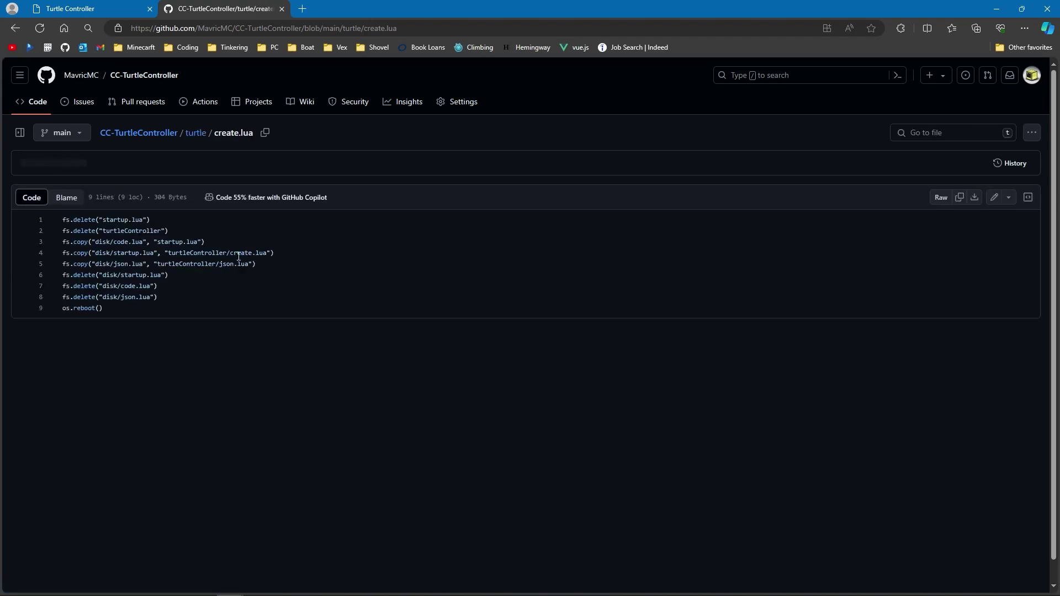
click(15, 29)
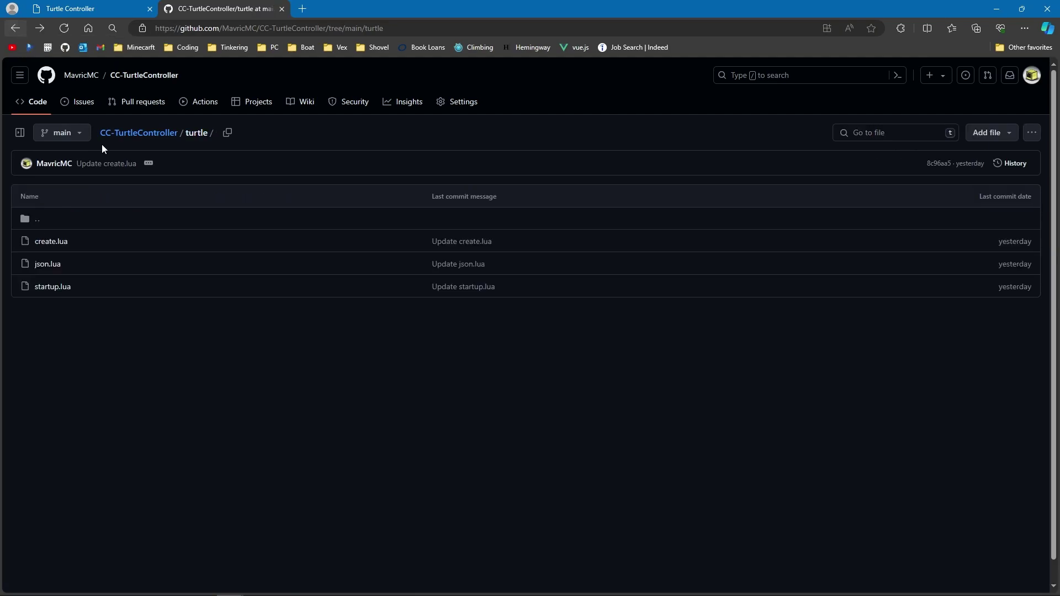
click(14, 29)
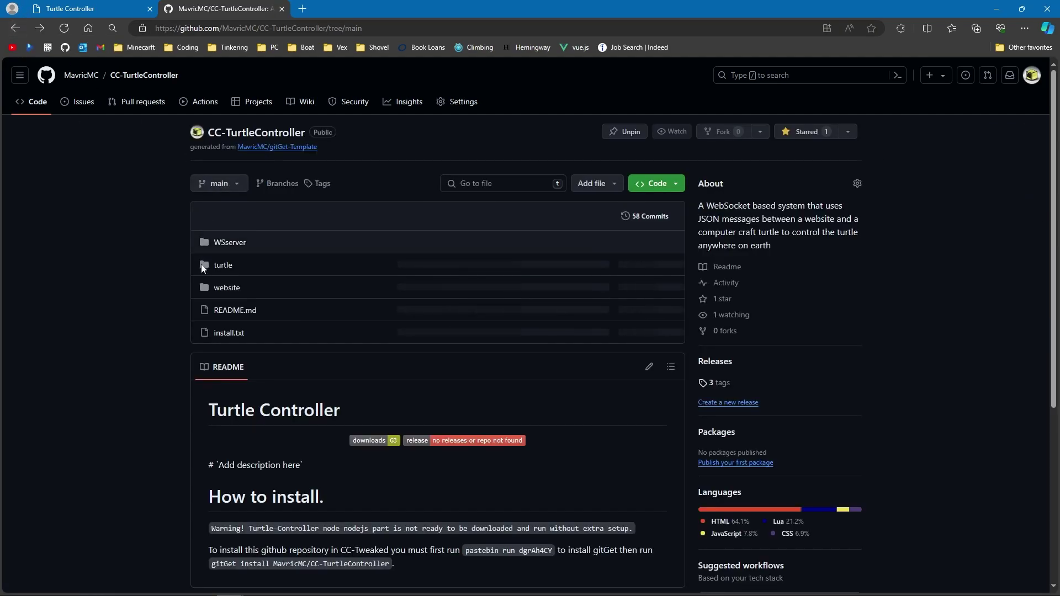
Open app.js in the website folder, read its server code through to the end, and return to the website folder.
scroll(204, 280, down, 2)
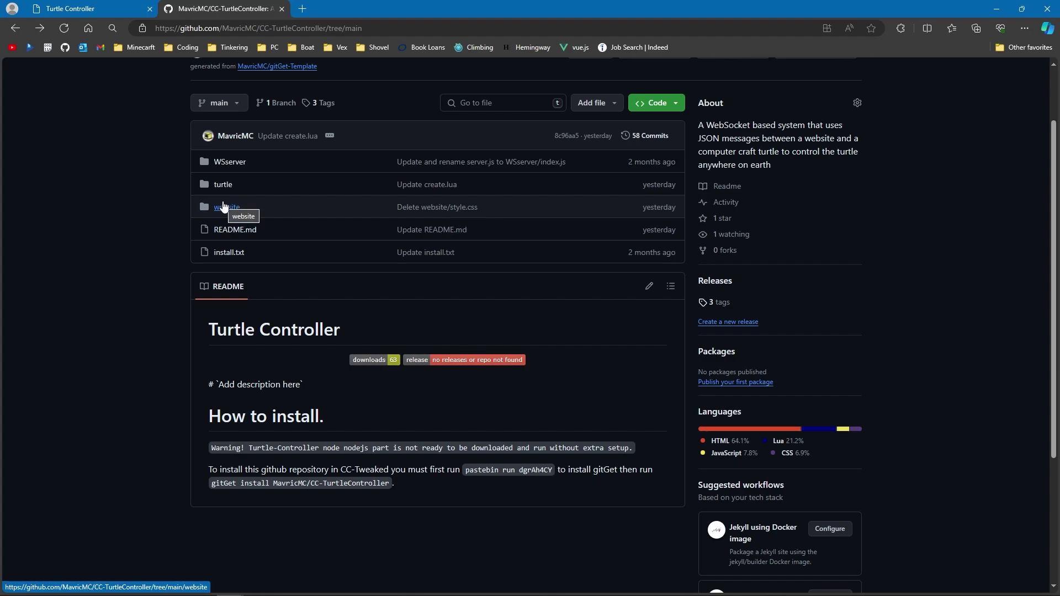
click(224, 207)
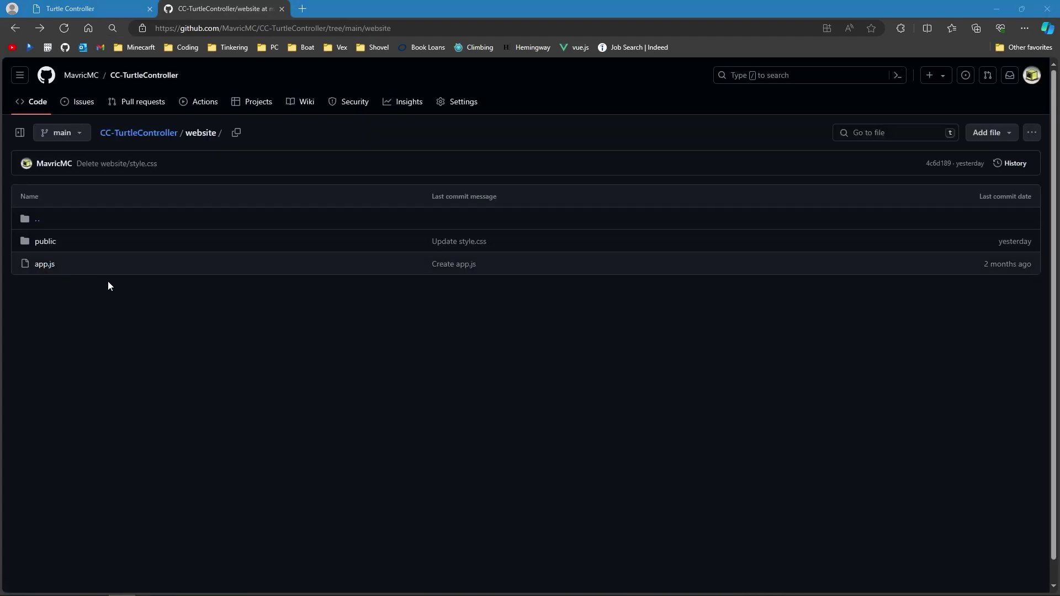
click(47, 266)
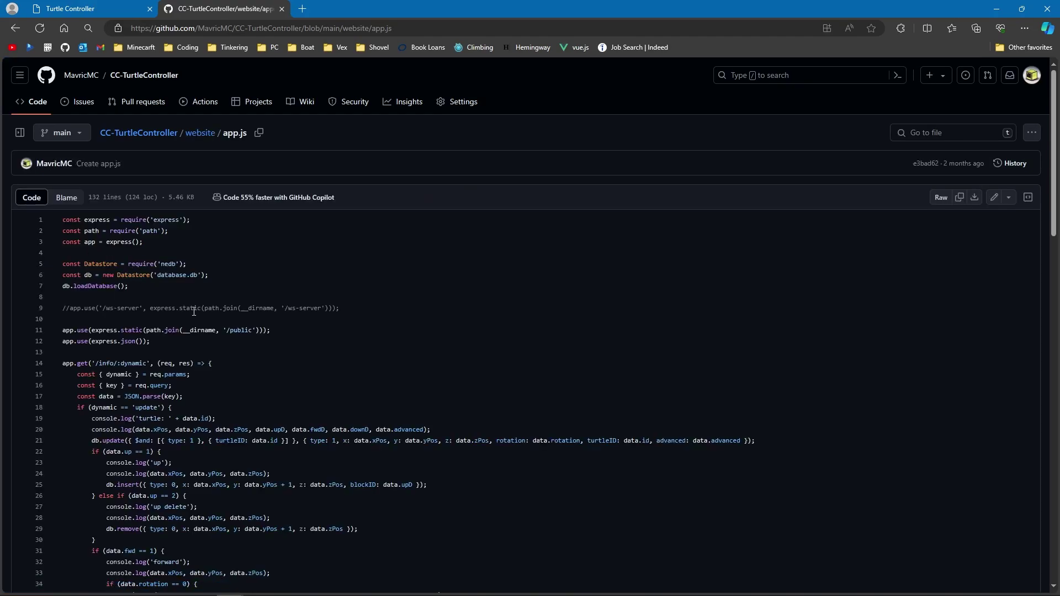
scroll(194, 310, down, 2)
scroll(173, 309, down, 10)
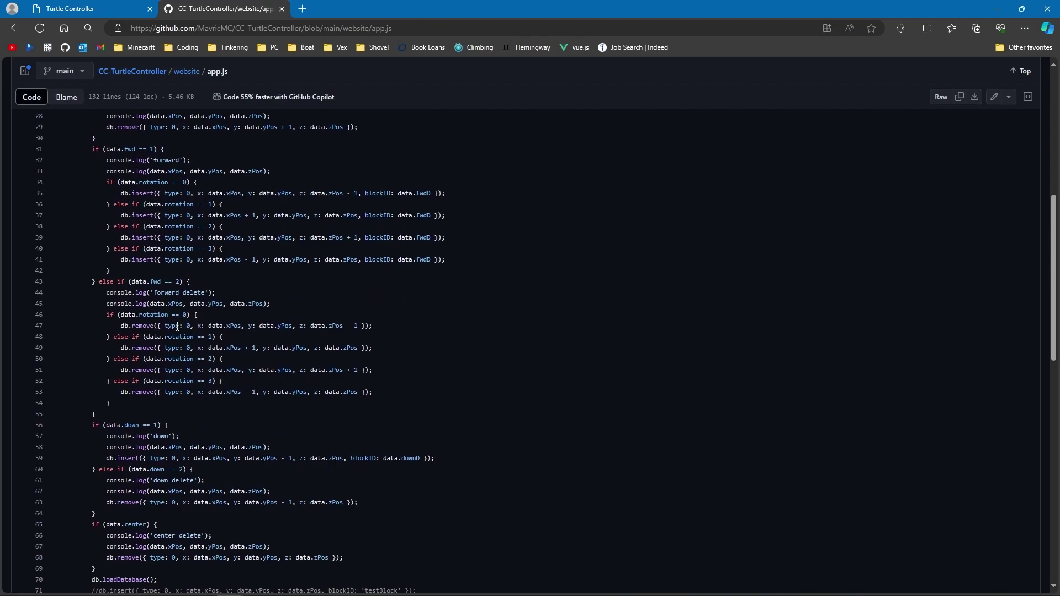
scroll(199, 365, down, 4)
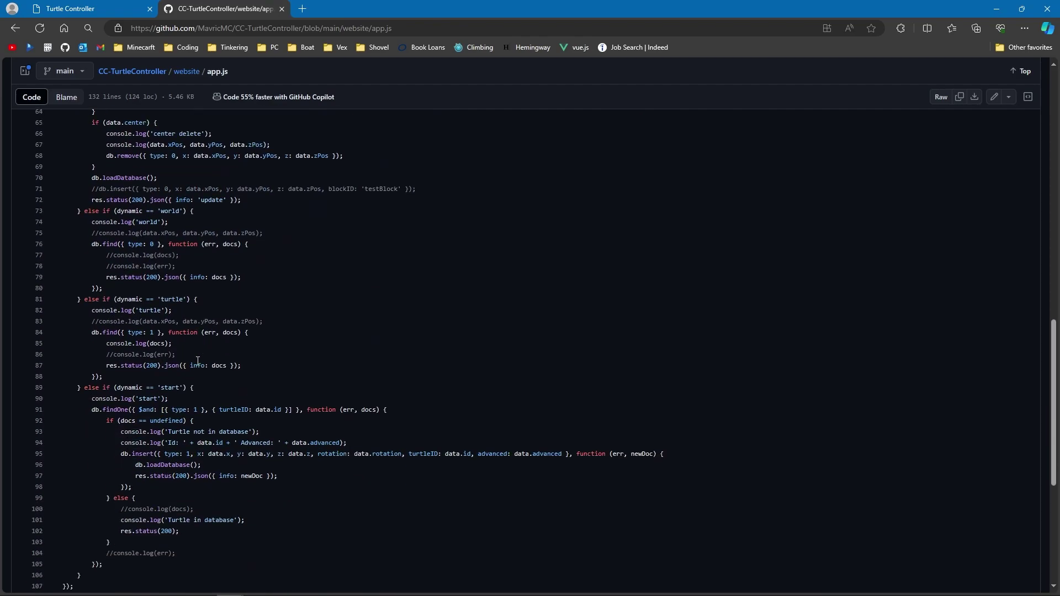
scroll(196, 355, down, 3)
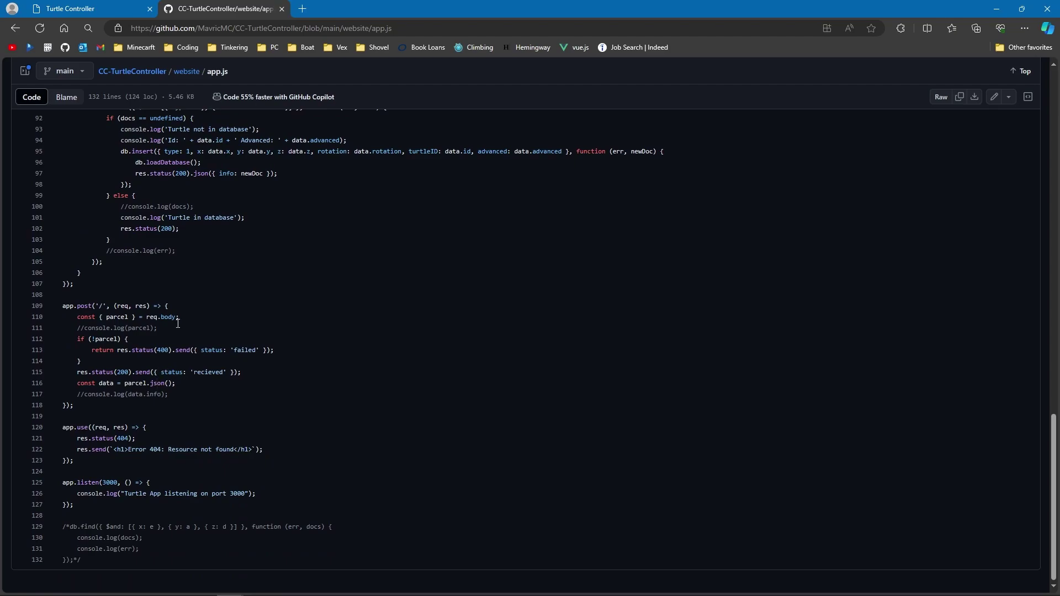
scroll(177, 324, up, 18)
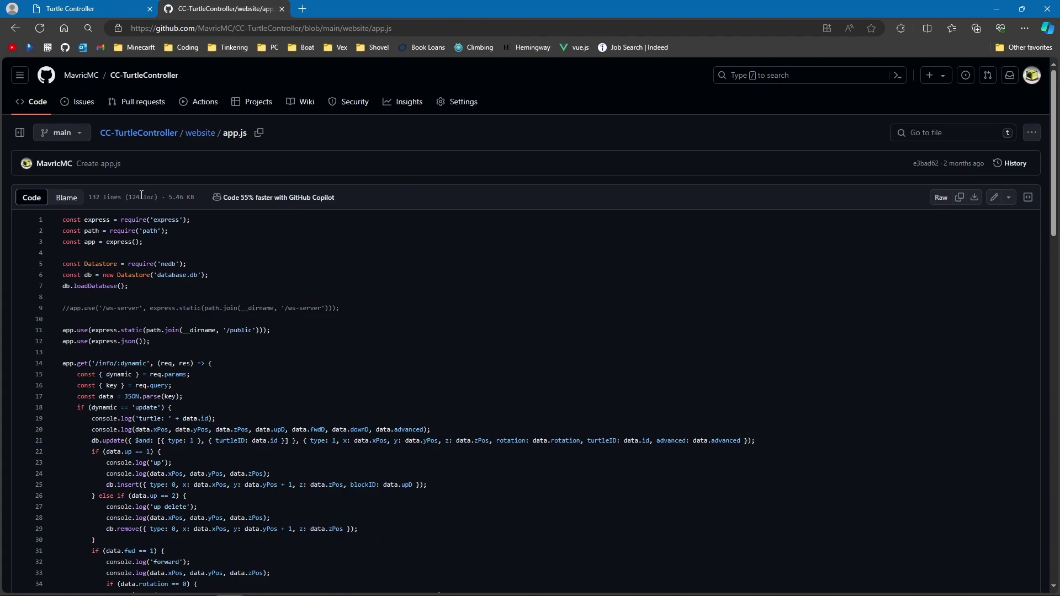
click(196, 135)
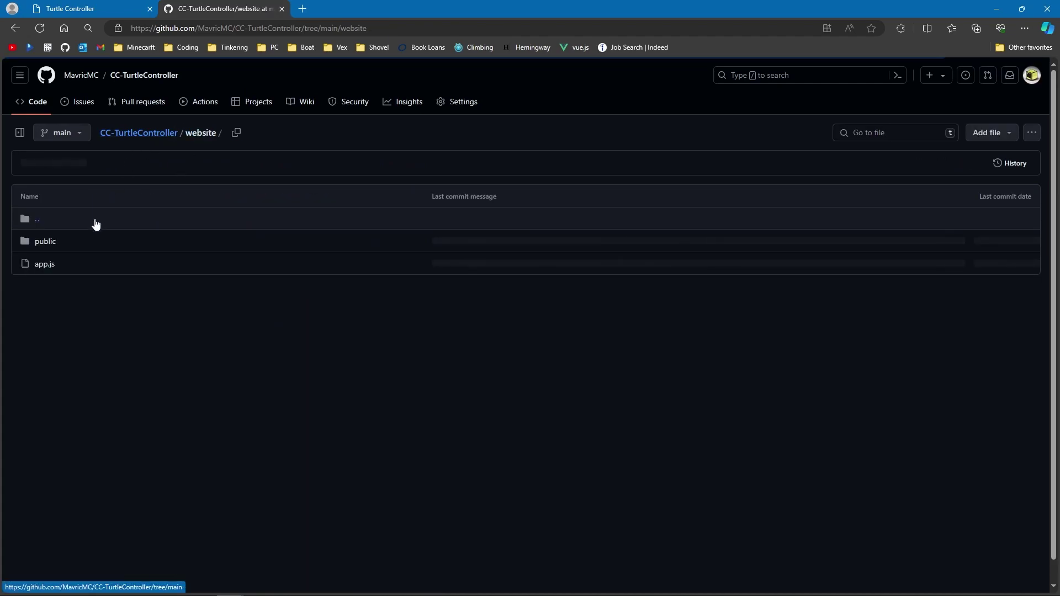
View the code of index.html in the website's public folder and go back to the folder.
click(42, 240)
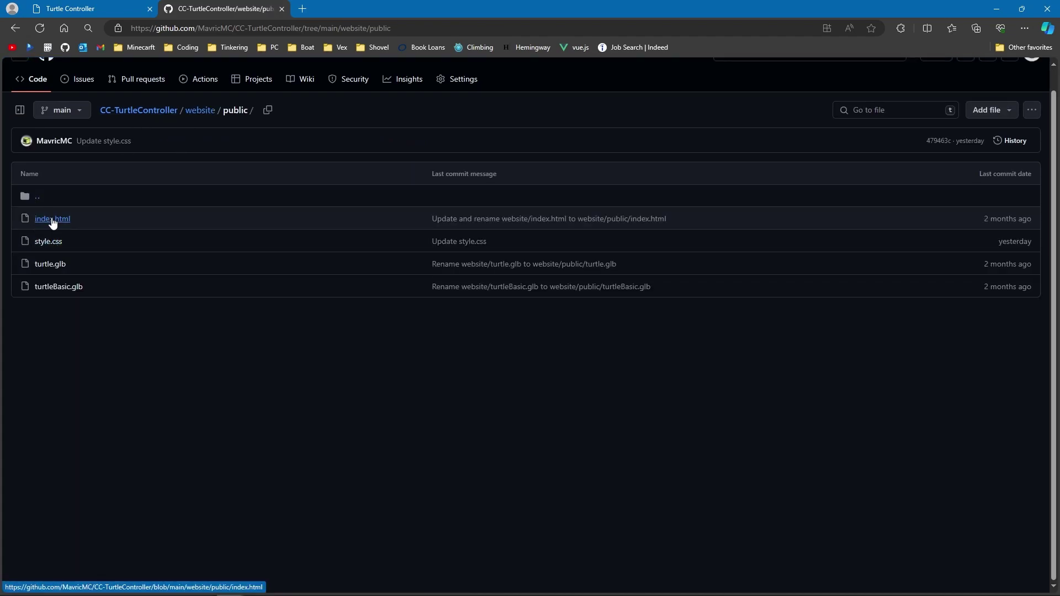
click(52, 219)
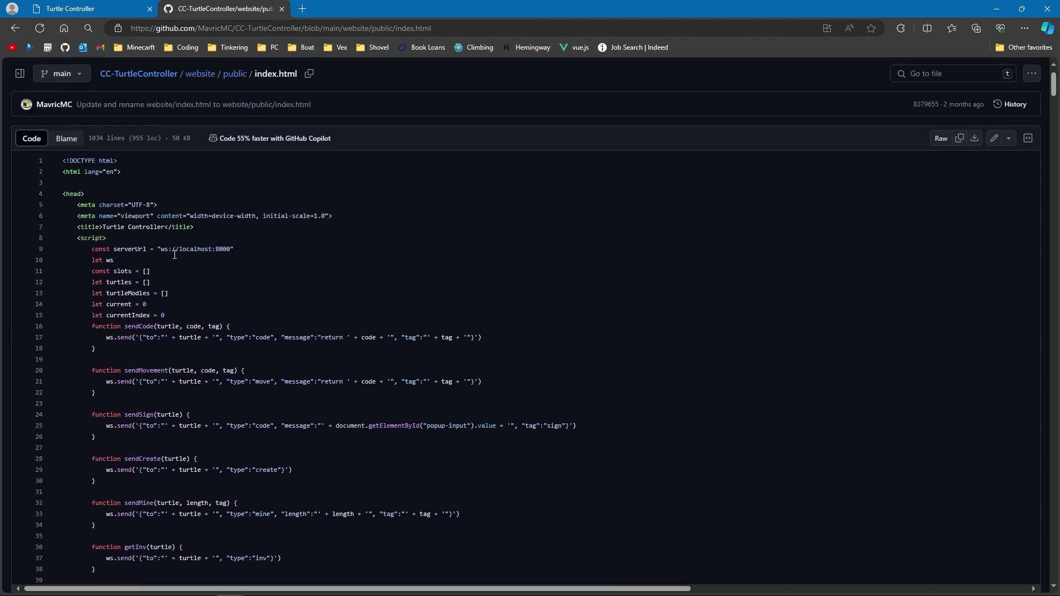
click(23, 26)
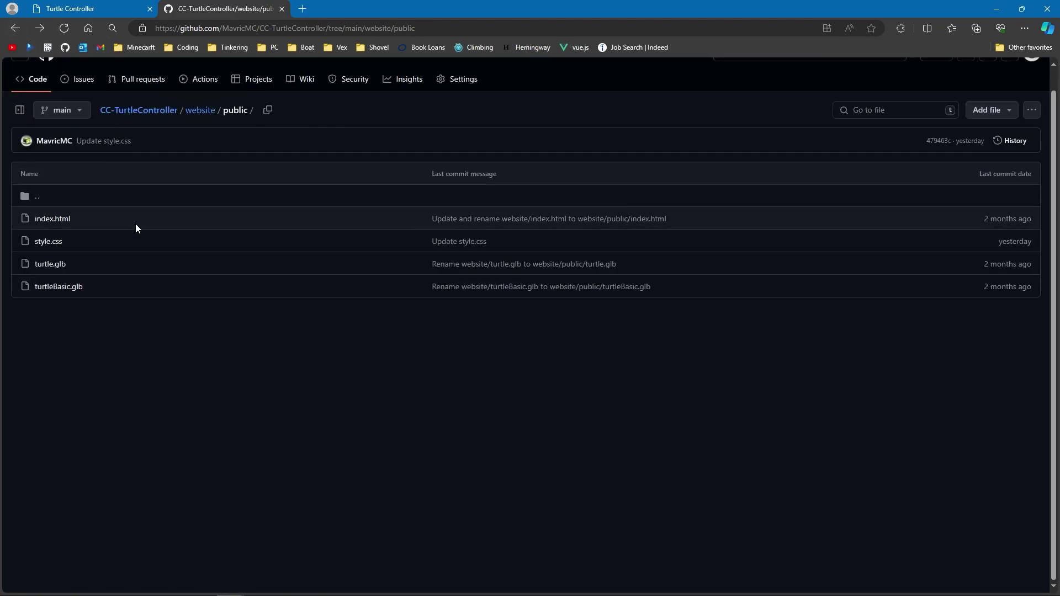
View the rules in style.css in the public folder and return to the repository root.
click(44, 243)
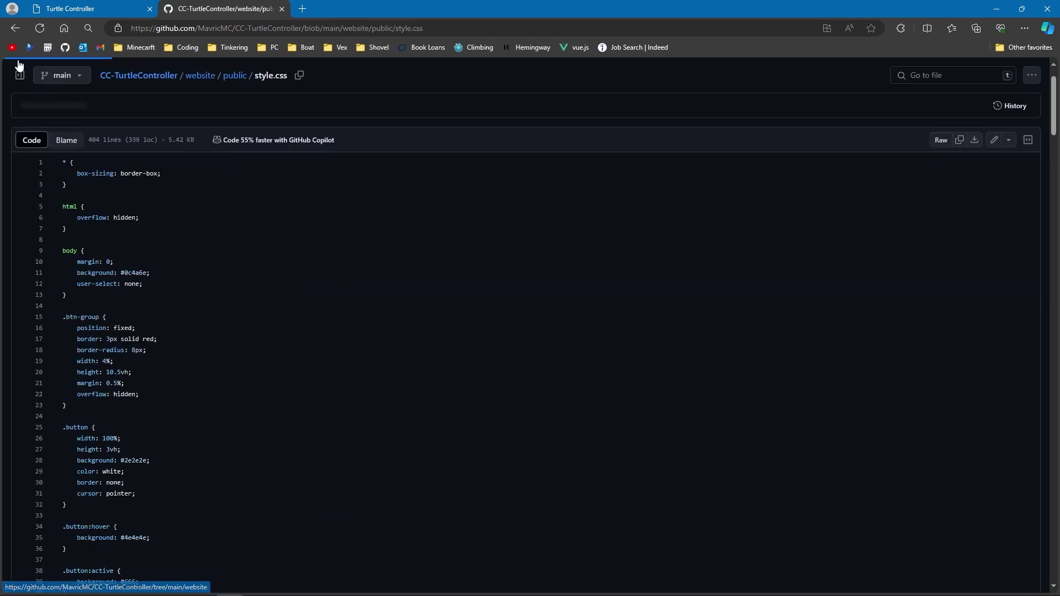
click(19, 31)
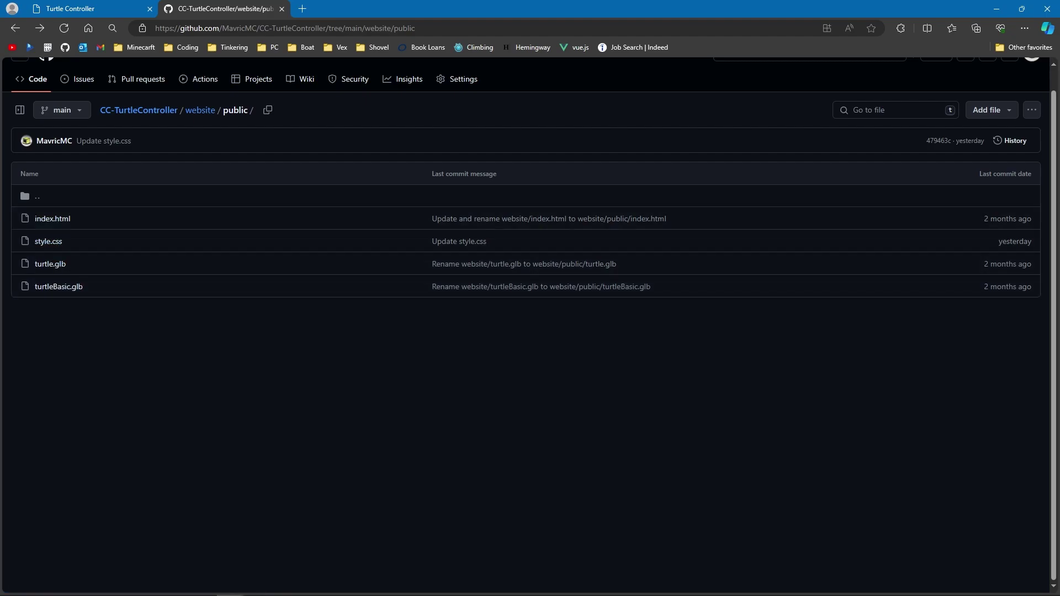
click(110, 112)
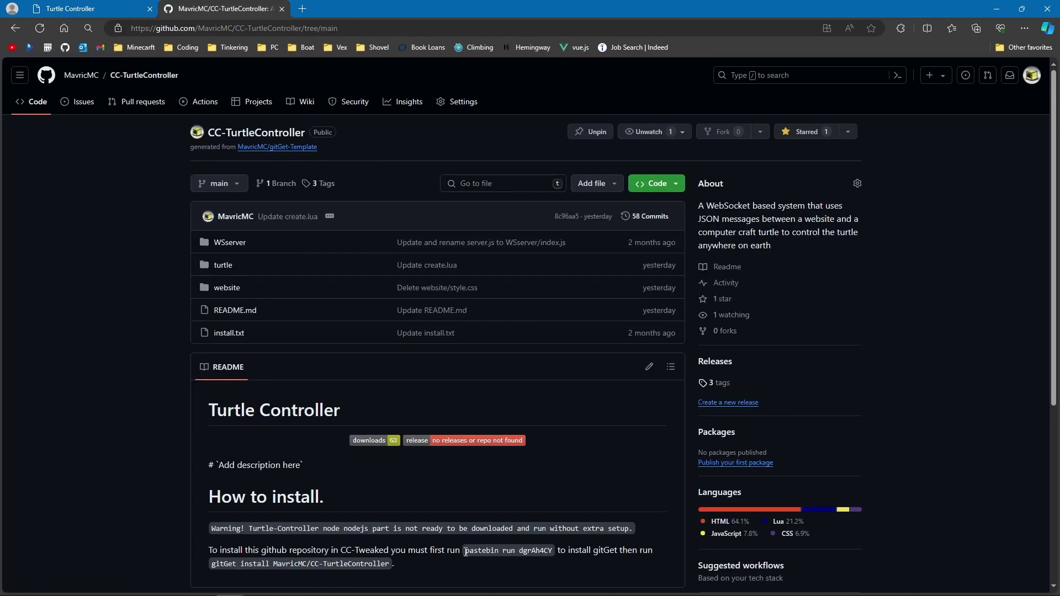
Copy the README's "pastebin run dgrAh4CY" command, switch to Minecraft and run it on the turtle to install gitGet.
drag(465, 551, 553, 552)
key(ctrl+c)
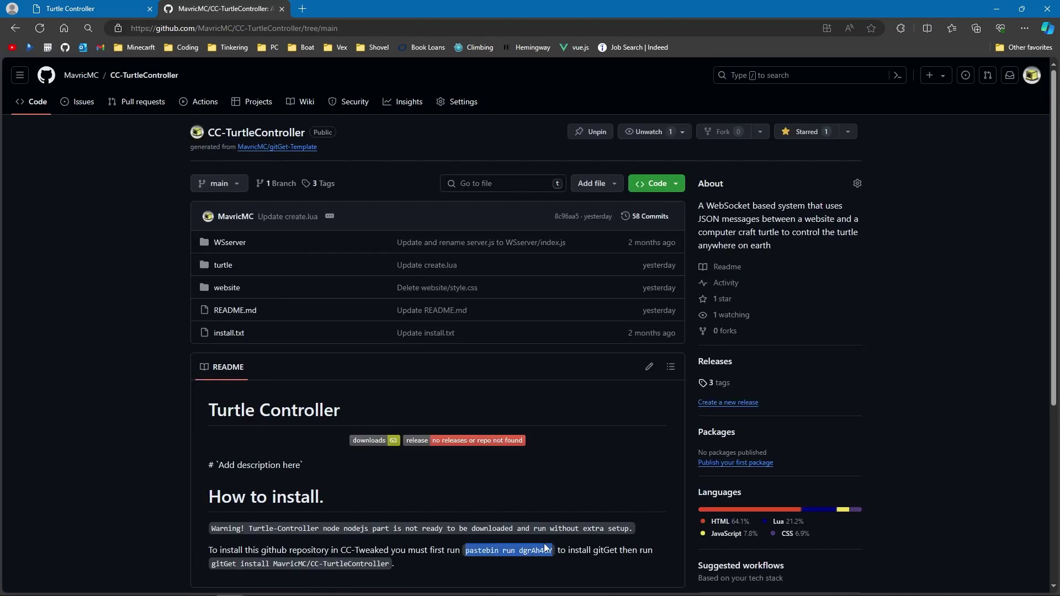
key(alt+Tab)
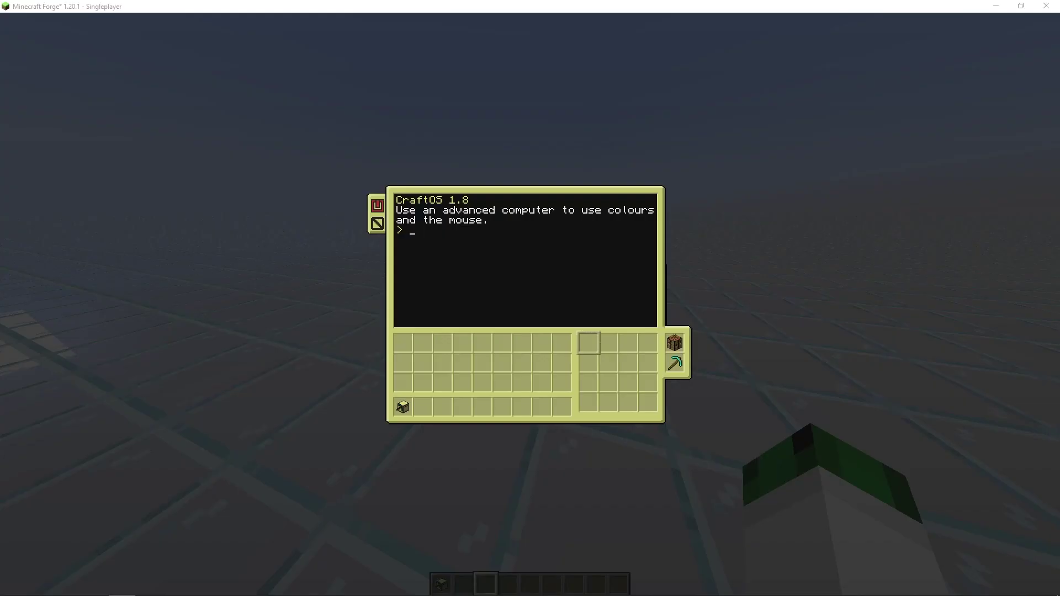
key(ctrl+v)
key(Return)
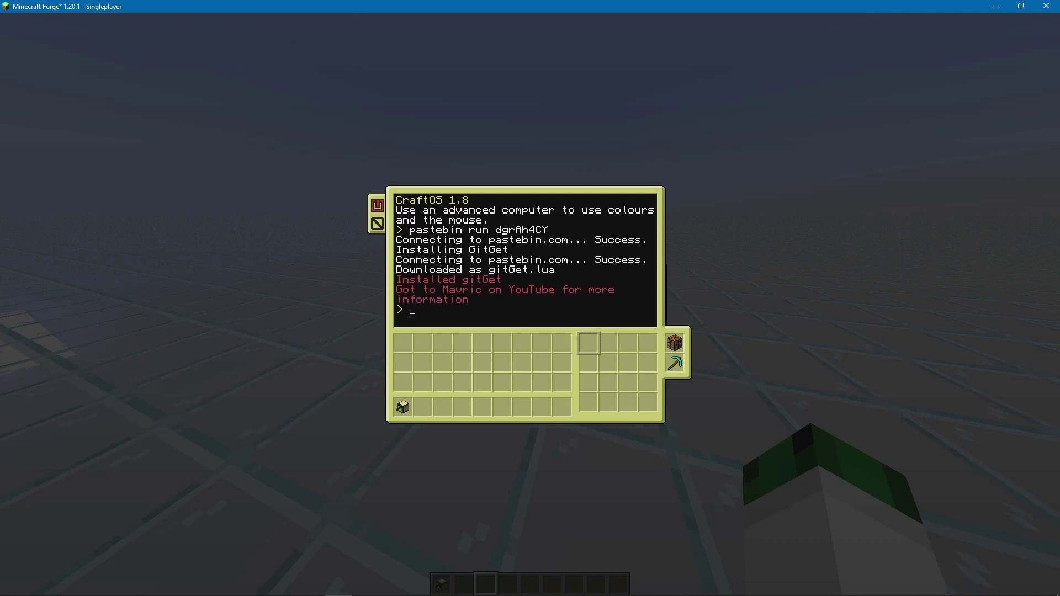
Run the README's "gitGet install MavricMC/CC-TurtleController" command on the turtle and list its files with ls.
key(alt+Tab)
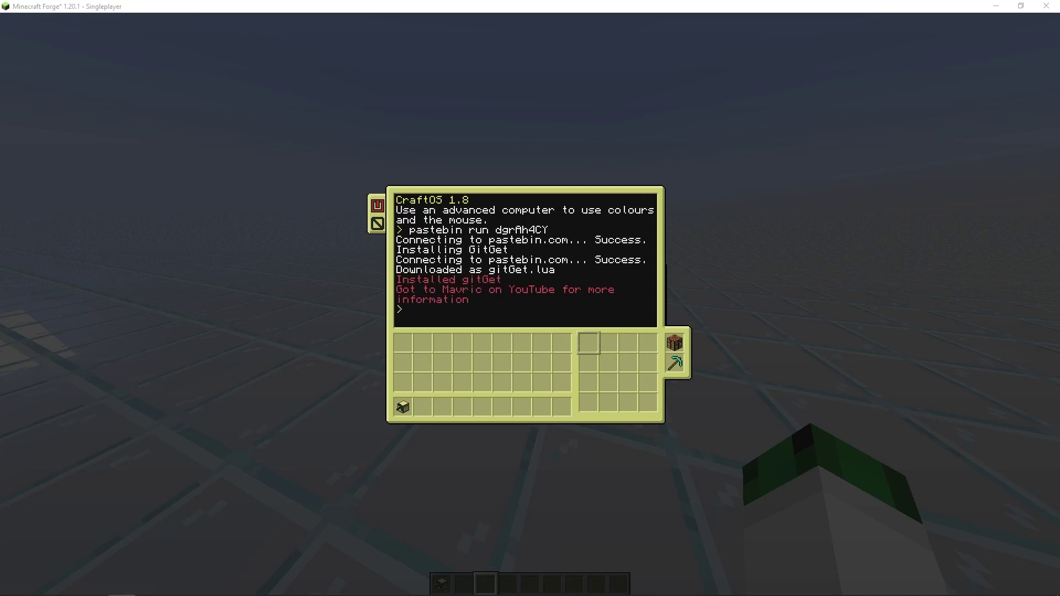
key(alt+Tab)
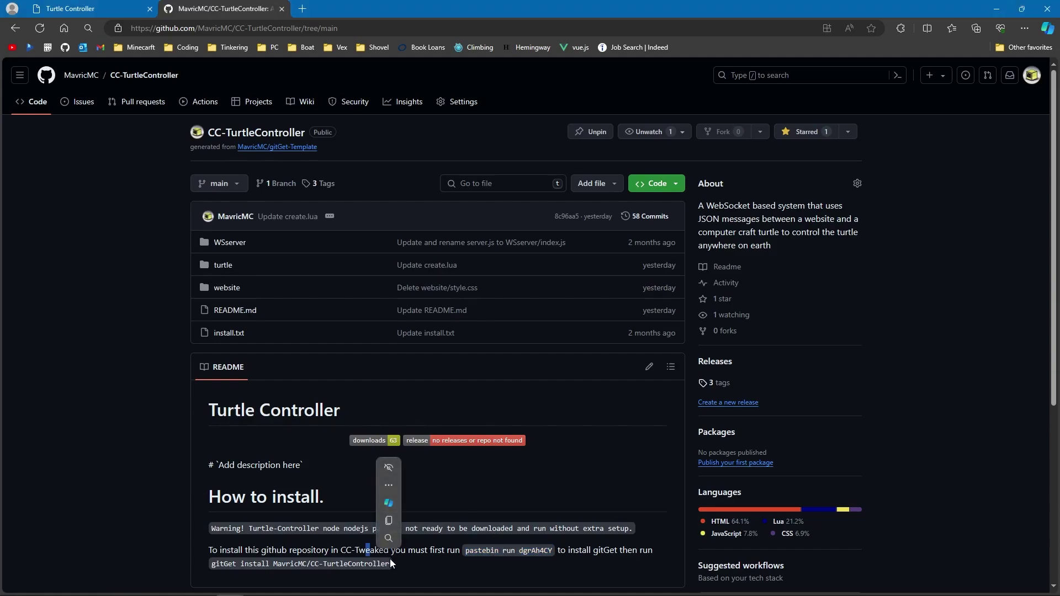
drag(390, 563, 239, 564)
key(ctrl+c)
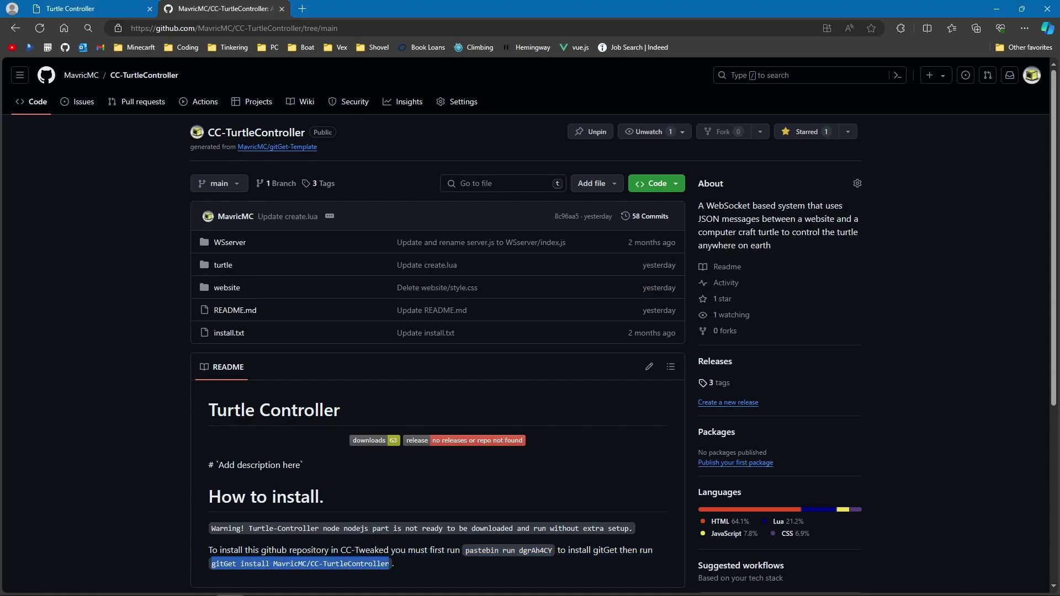
key(alt+Tab)
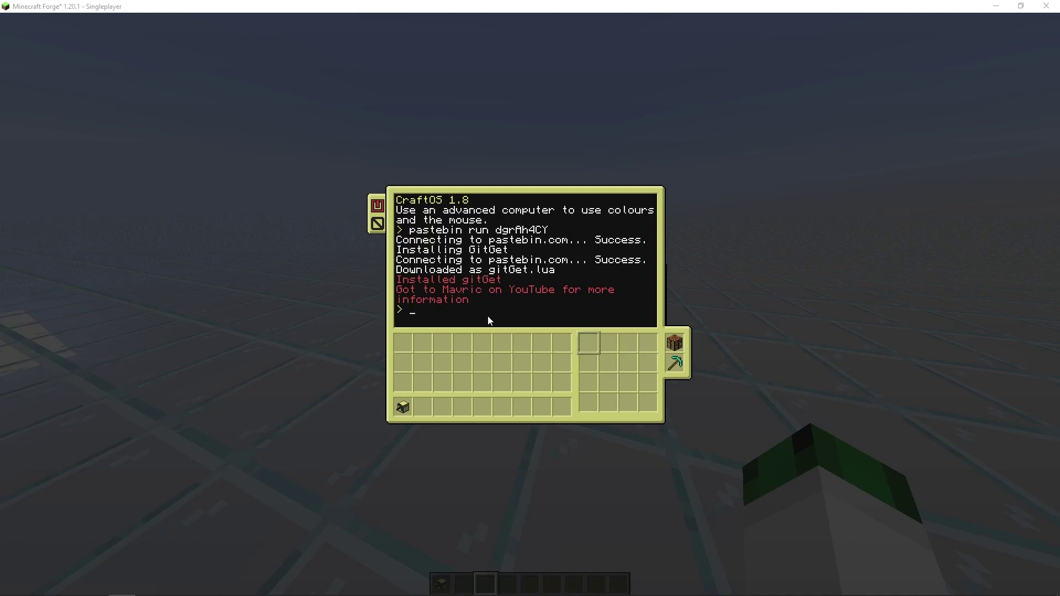
key(ctrl+v)
key(Return)
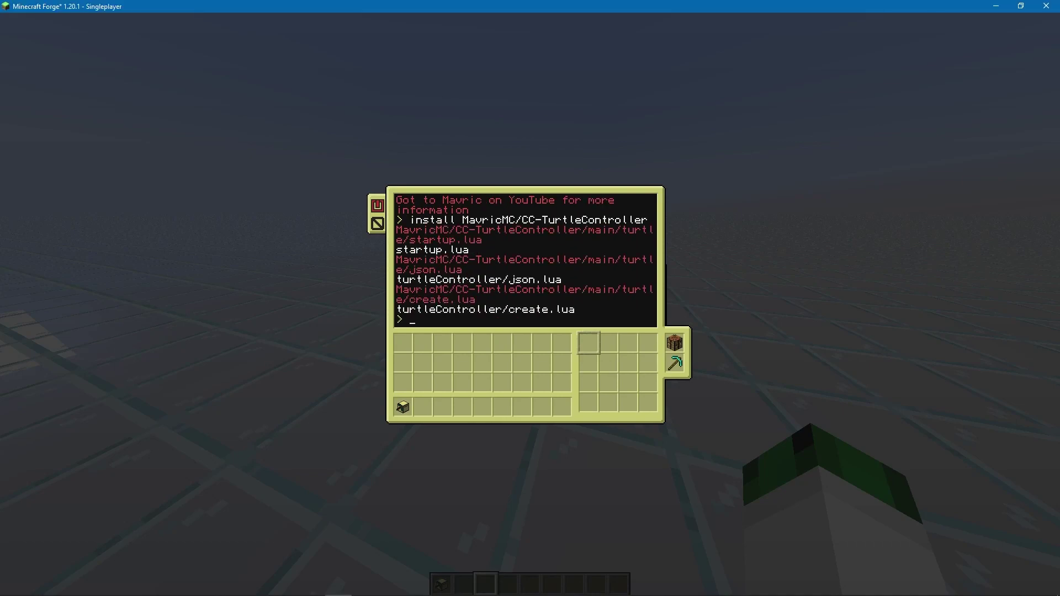
text(ls)
key(Return)
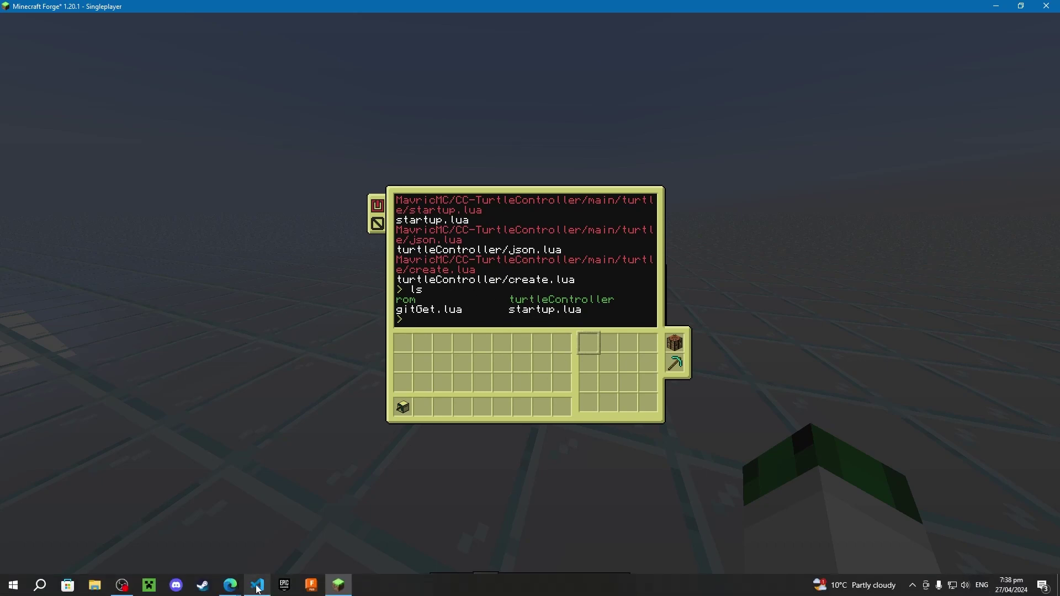
Switch to Visual Studio Code and start the WebSocket server by running "node ." in the WSserver terminal.
click(260, 586)
click(443, 441)
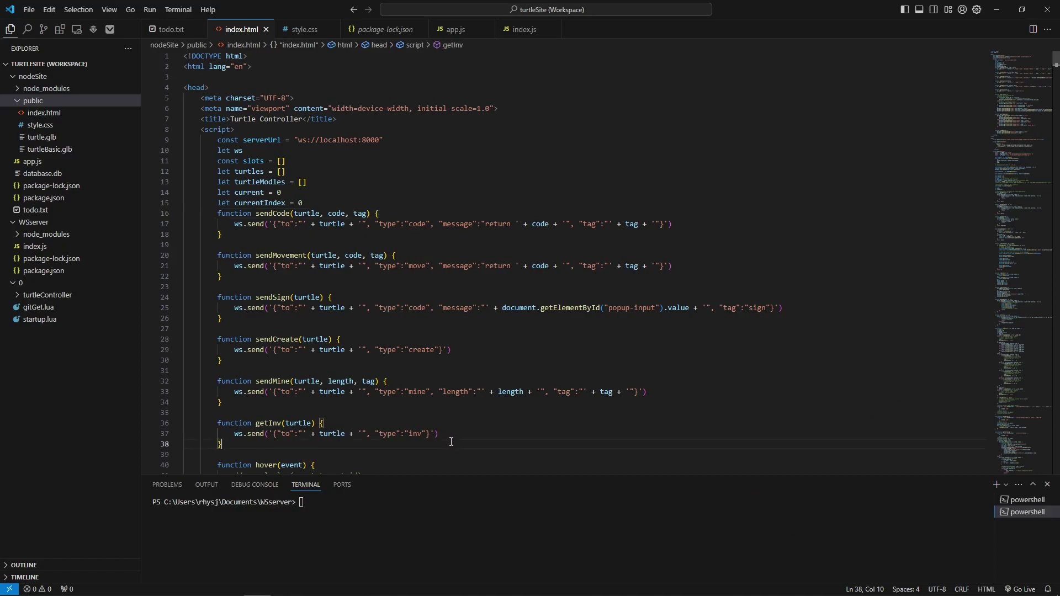
click(389, 522)
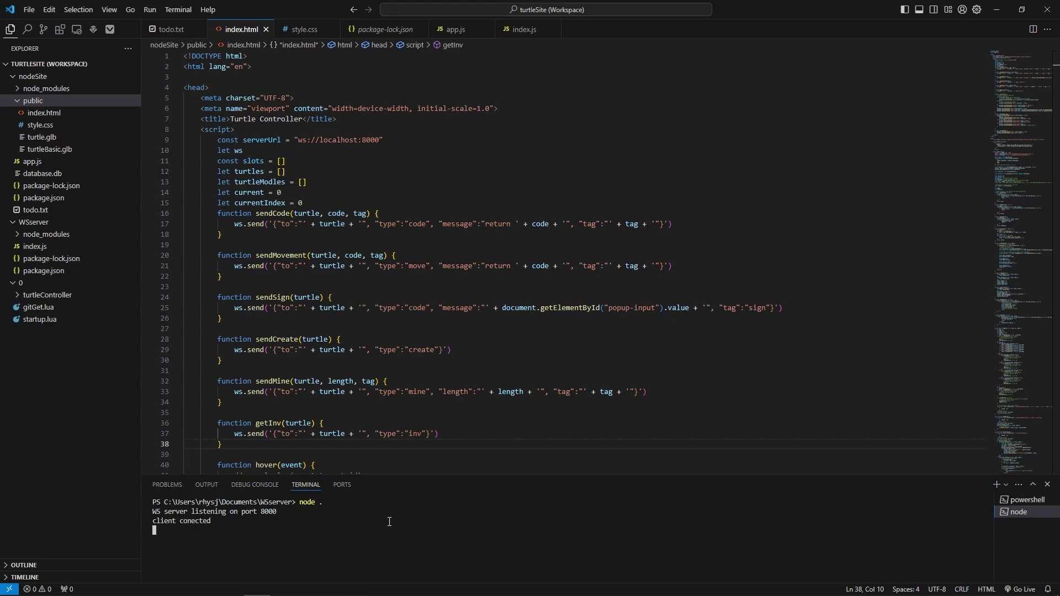
Start the website by running "node ." in the nodeSite terminal.
click(1016, 500)
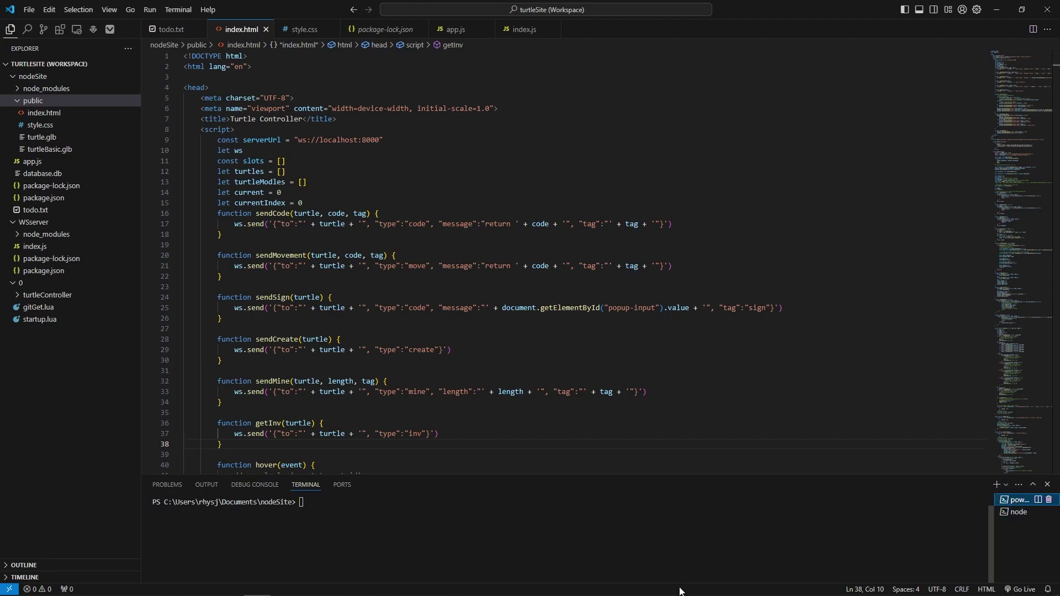
drag(661, 549, 700, 561)
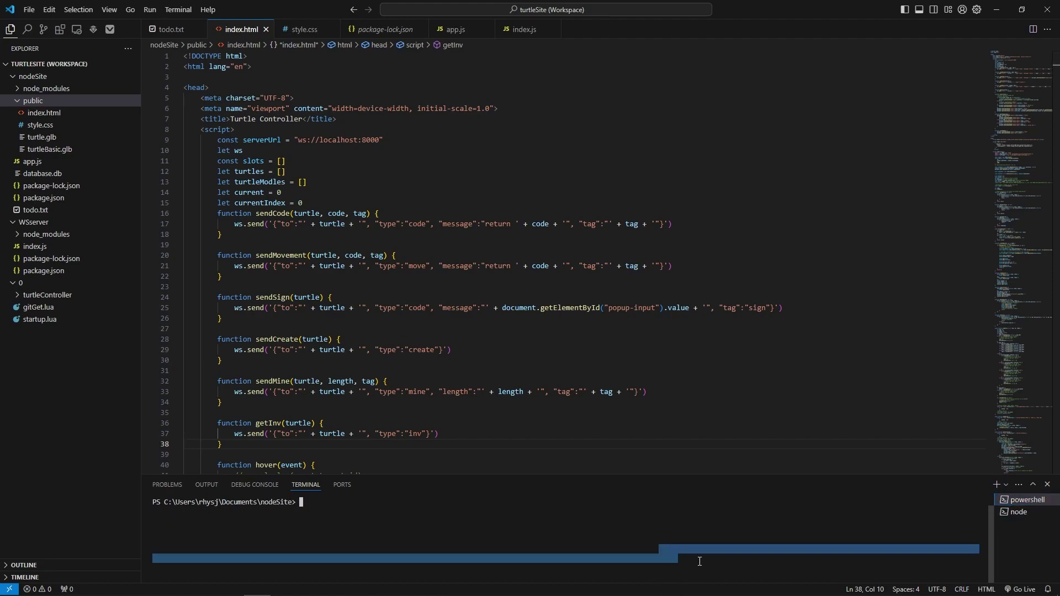
click(636, 548)
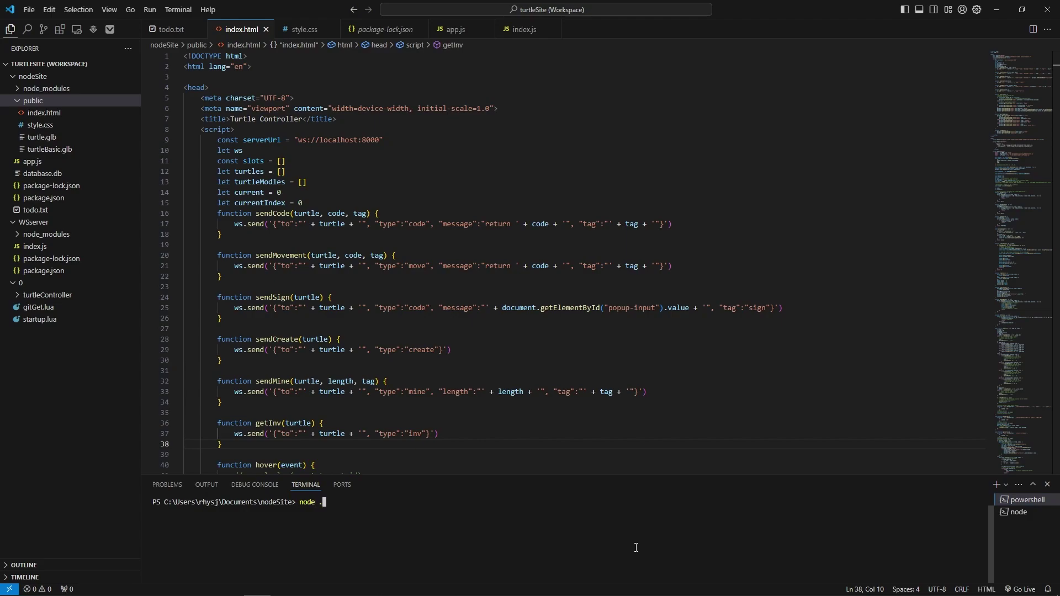
text(node .)
key(Return)
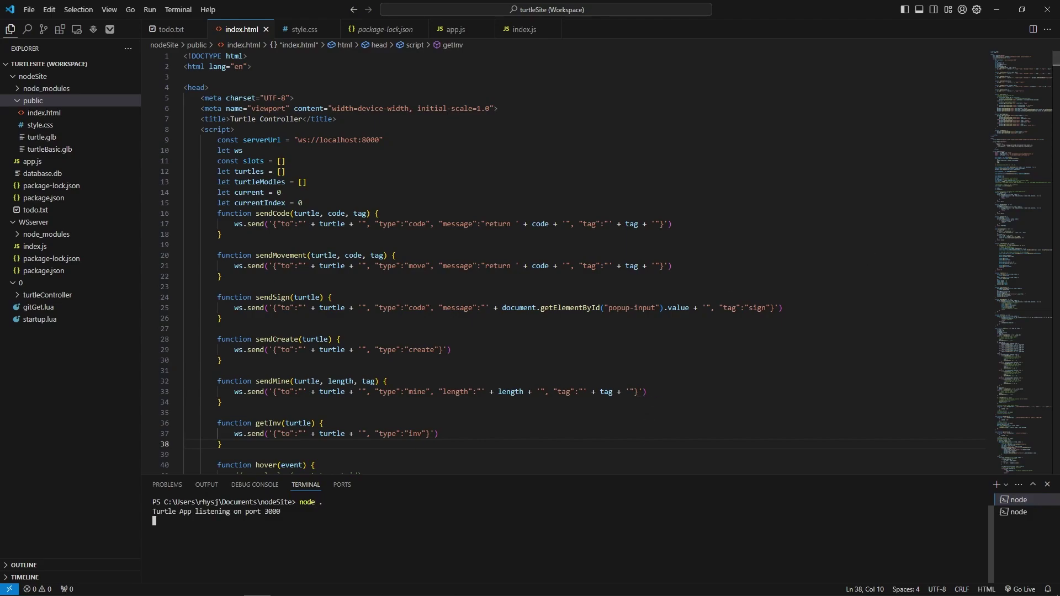
Switch to the Turtle Controller page at localhost:3000 and arrange the browser and Minecraft side by side.
key(alt+Tab)
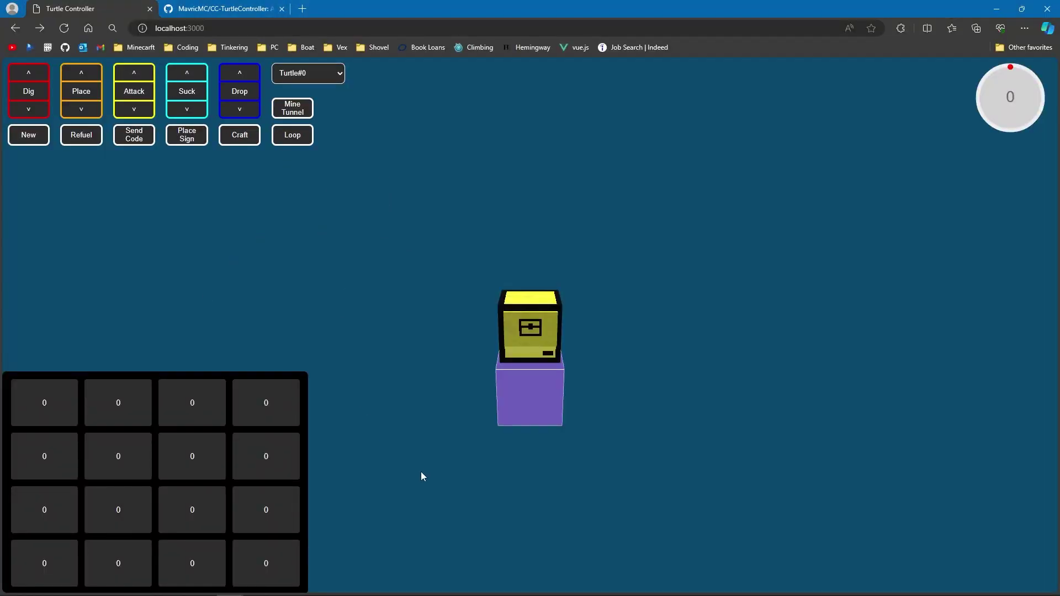
mouse_move(230, 587)
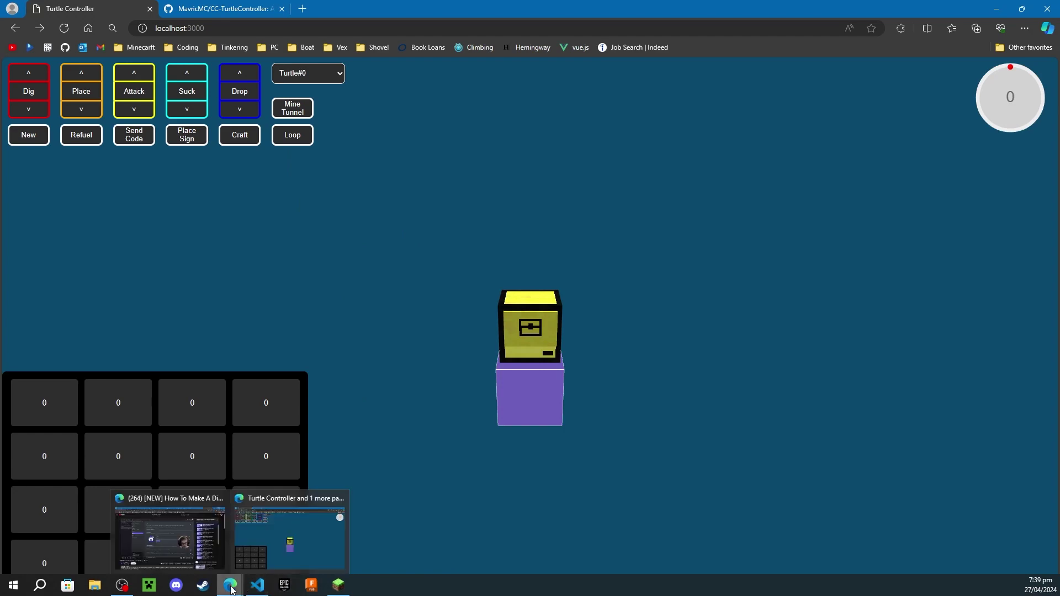
mouse_move(338, 585)
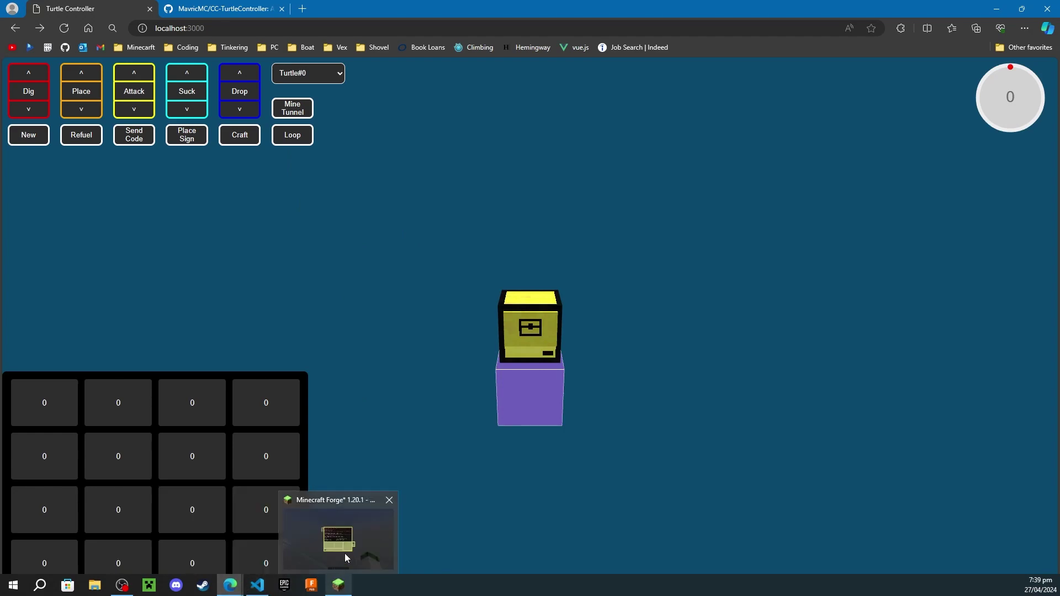
mouse_move(344, 554)
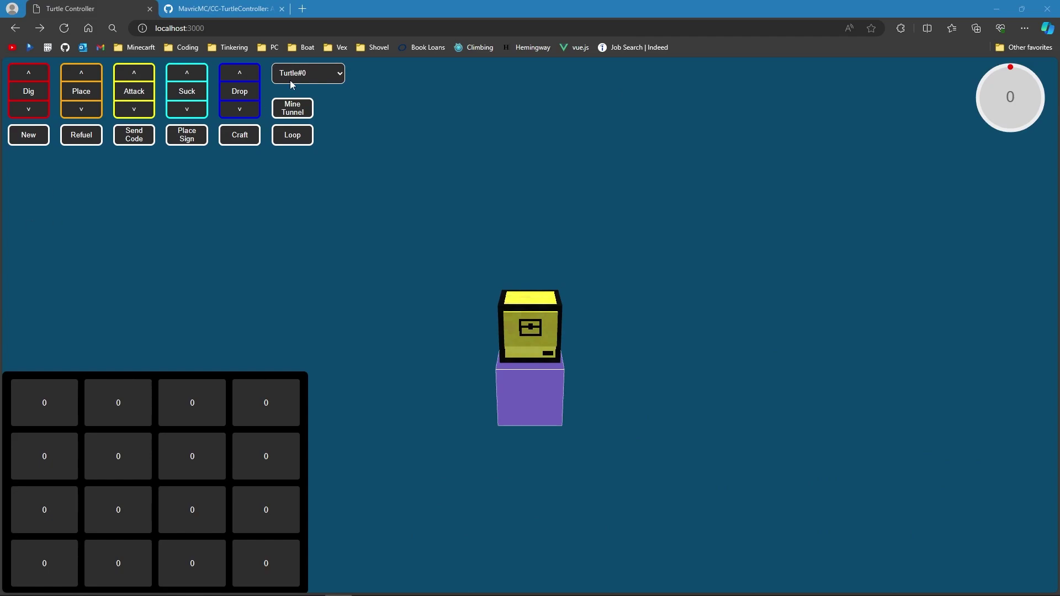
key(alt+Tab)
drag(1059, 298, 1058, 155)
click(392, 266)
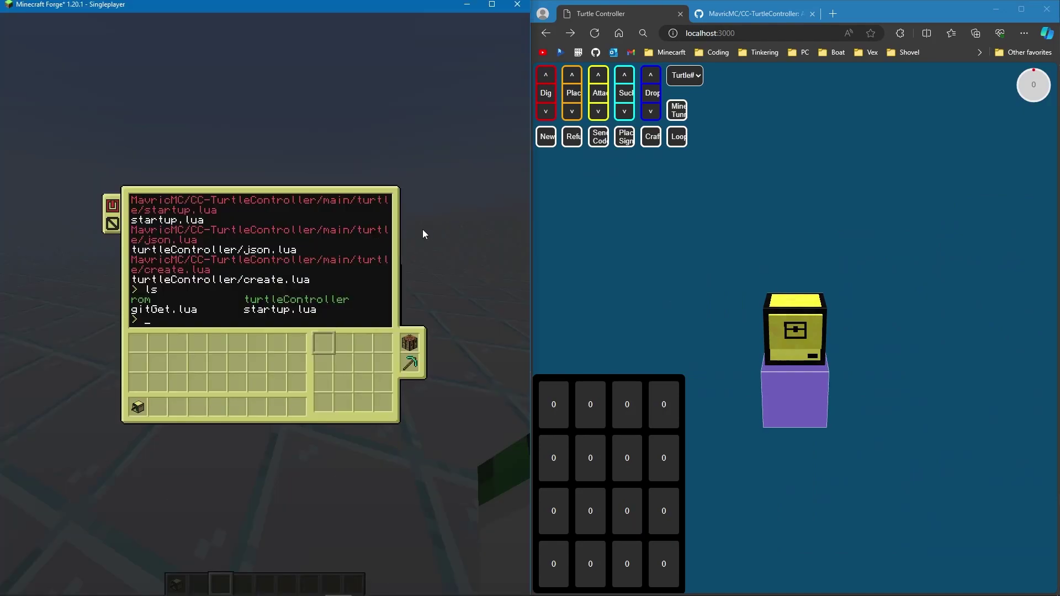
Reopen the turtle's terminal in Minecraft and reboot it to run the startup program.
key(Escape)
right_click(264, 305)
key(ctrl+r)
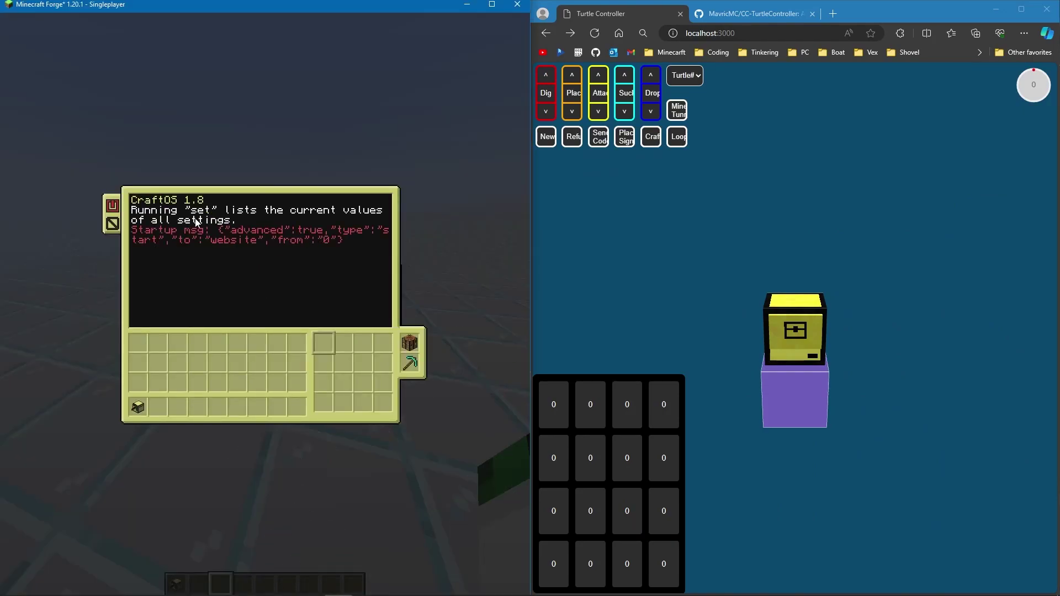
Examine the Turtle Controller page's console messages in the developer tools, then close them and the turtle's terminal.
click(888, 195)
key(ctrl+shift+i)
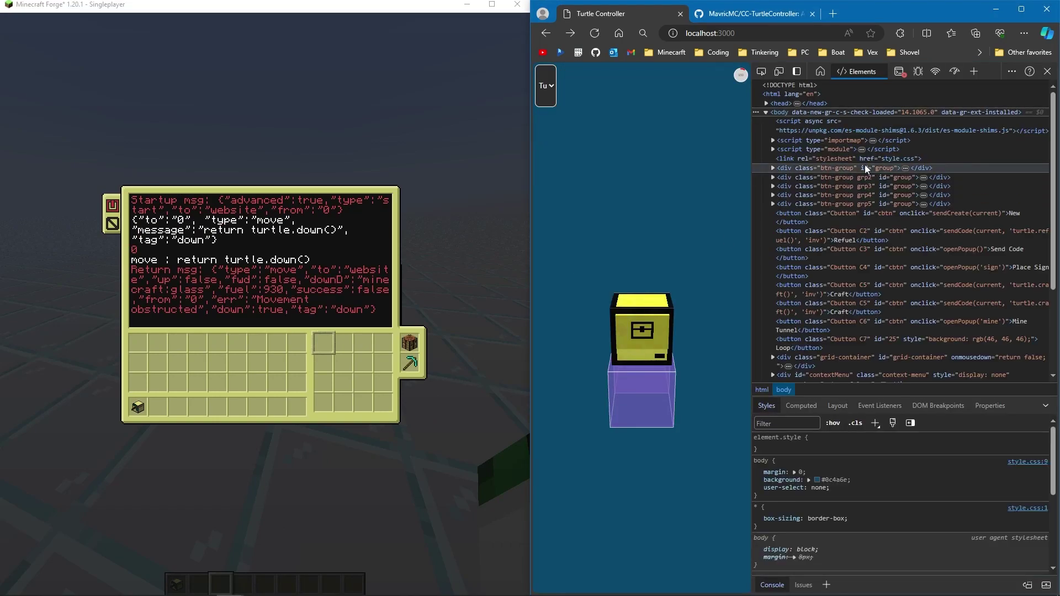
click(899, 71)
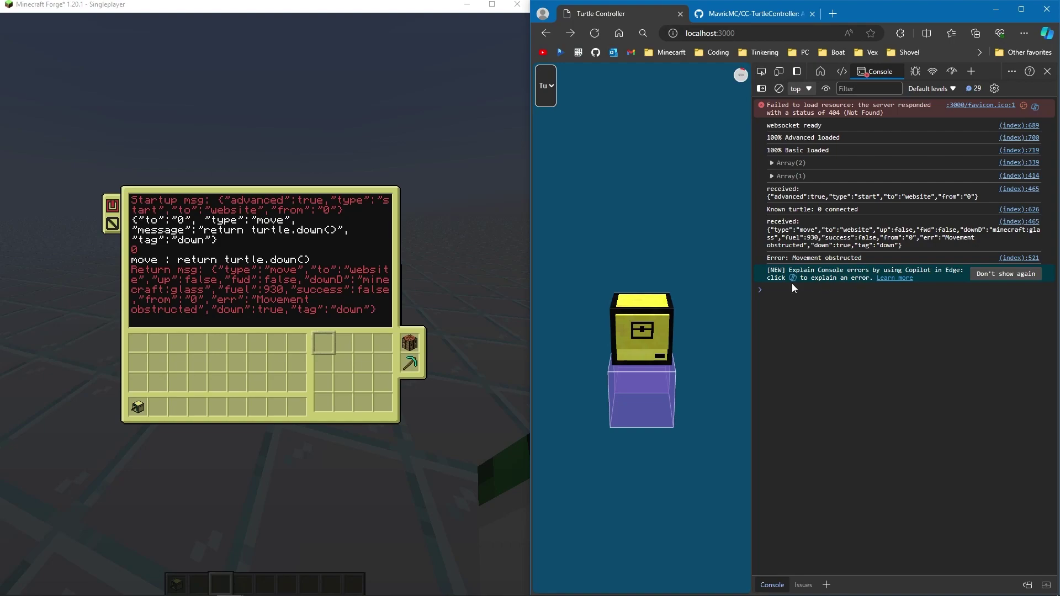
click(1048, 71)
click(396, 283)
key(Escape)
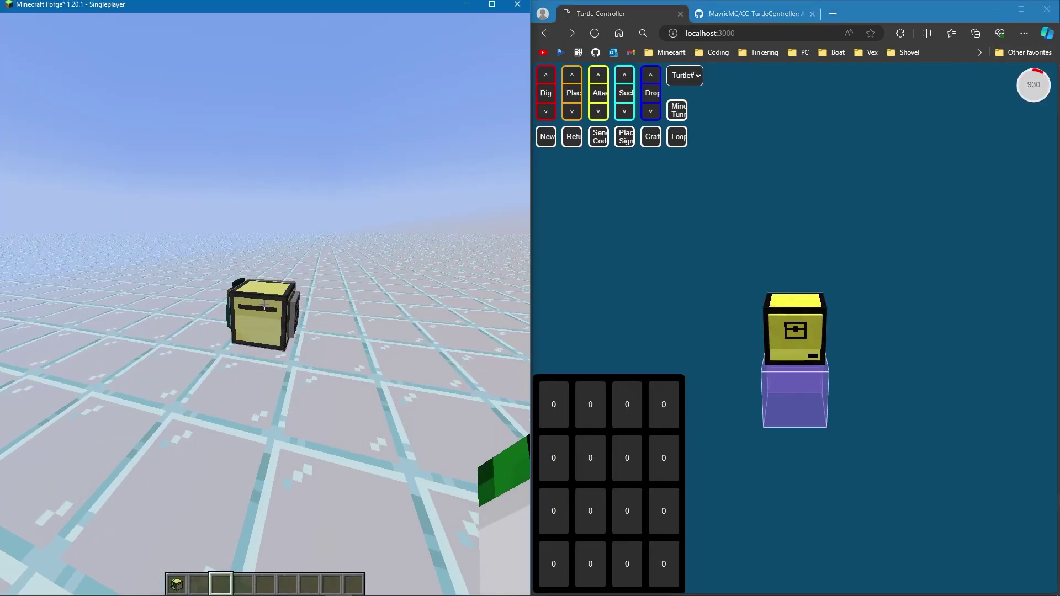
Rotate the website's 3D view and move the turtle forward and backward from the page, returning it to its starting block.
click(741, 244)
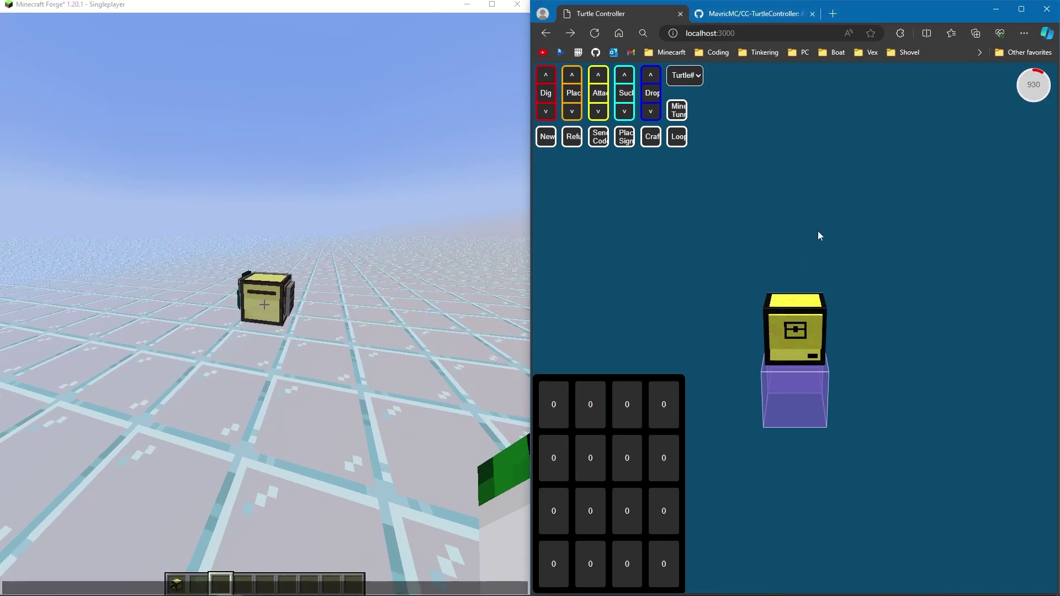
drag(796, 216, 689, 225)
key(w)
key(s)
key(s)
key(w)
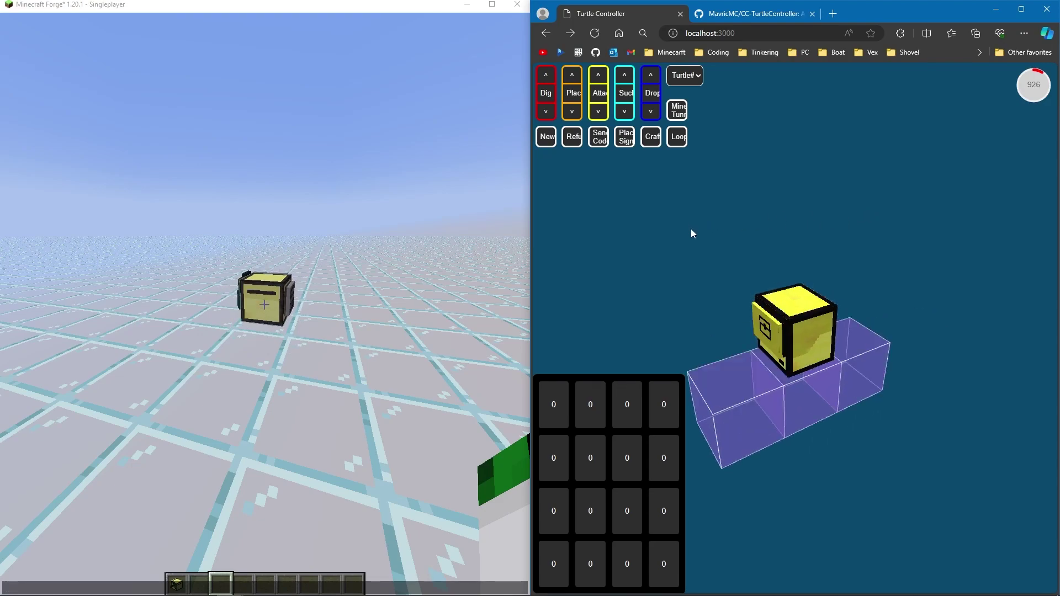
Turn the turtle left, move it one block forward and back, and turn it right and left again.
key(a)
key(space)
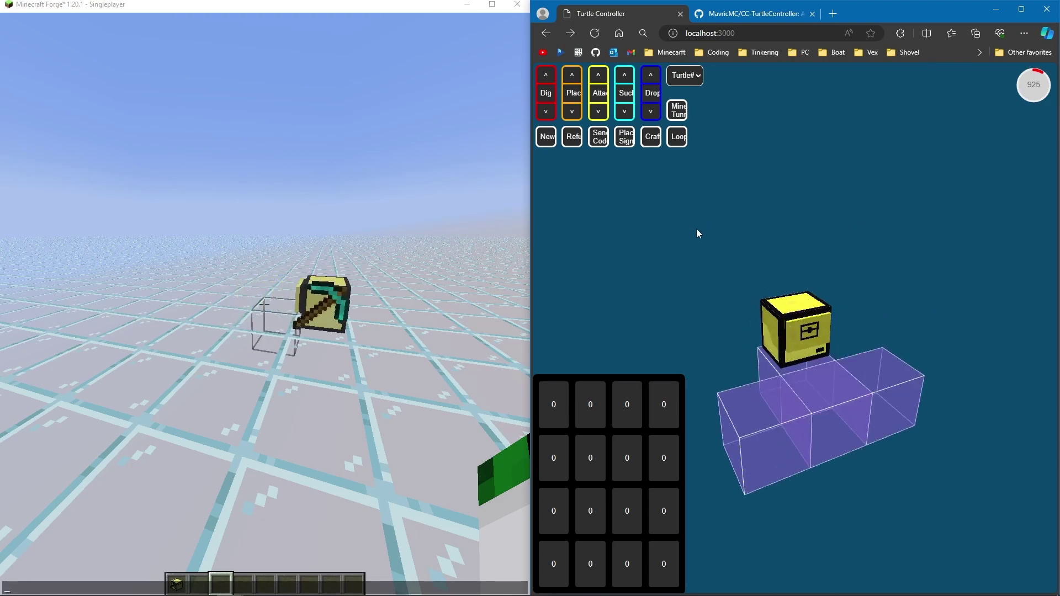
key(shift)
key(d)
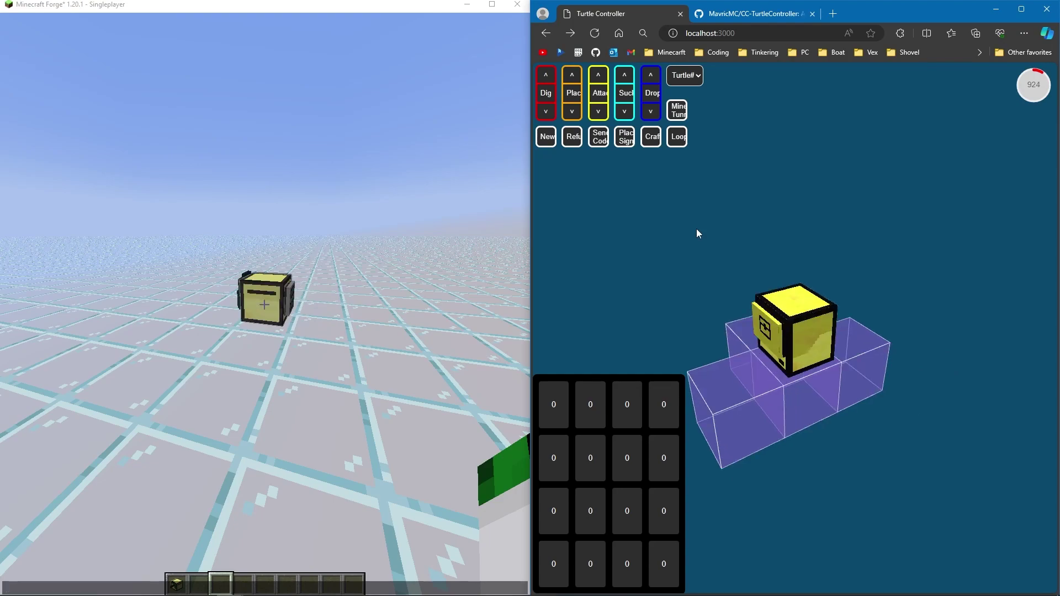
key(a)
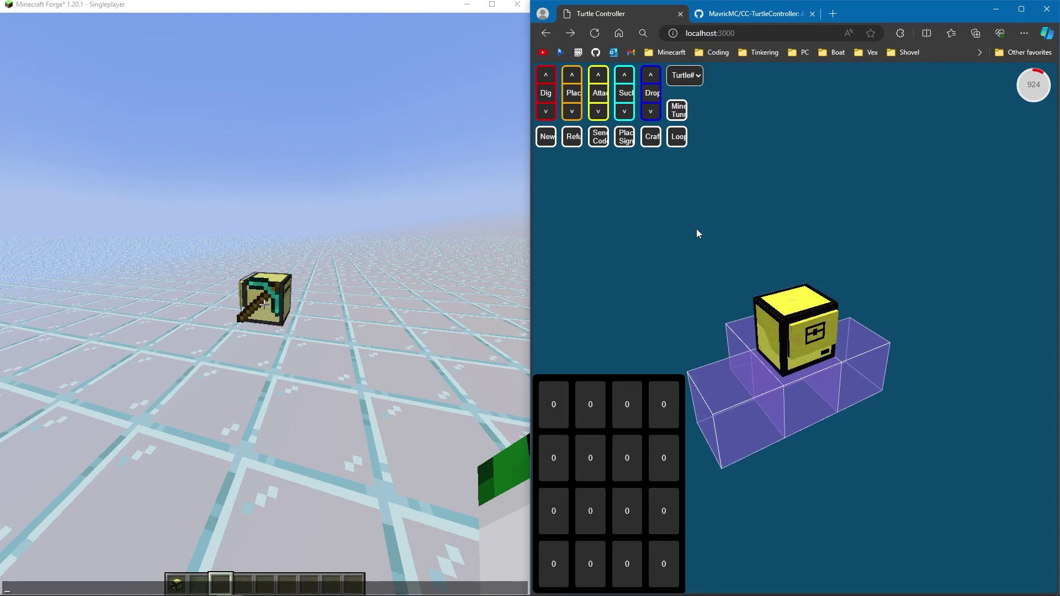
Turn the turtle right, then raise it one block and lower it back down from the website.
key(d)
key(space)
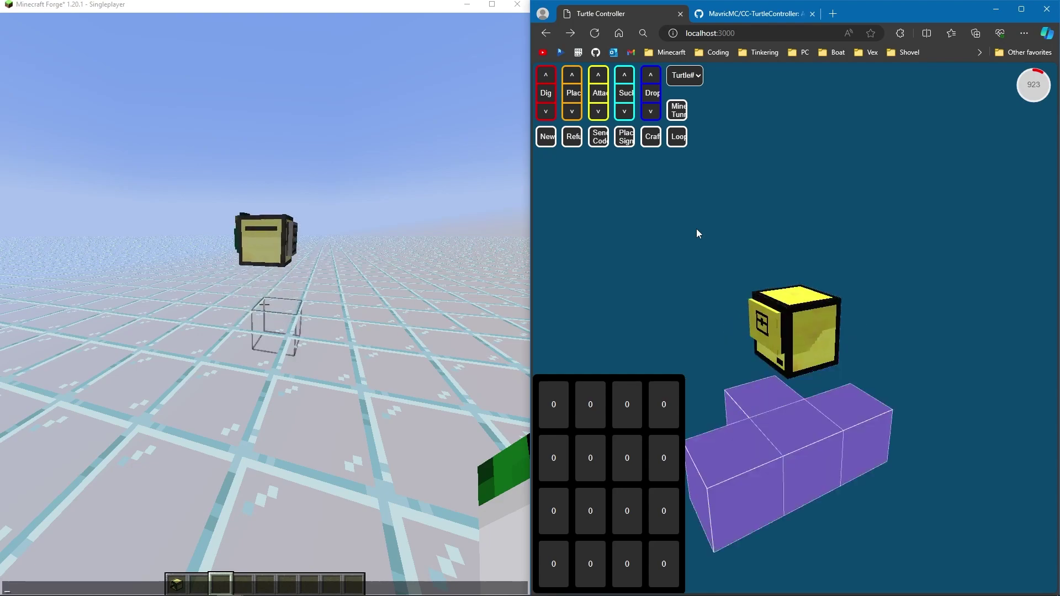
key(shift)
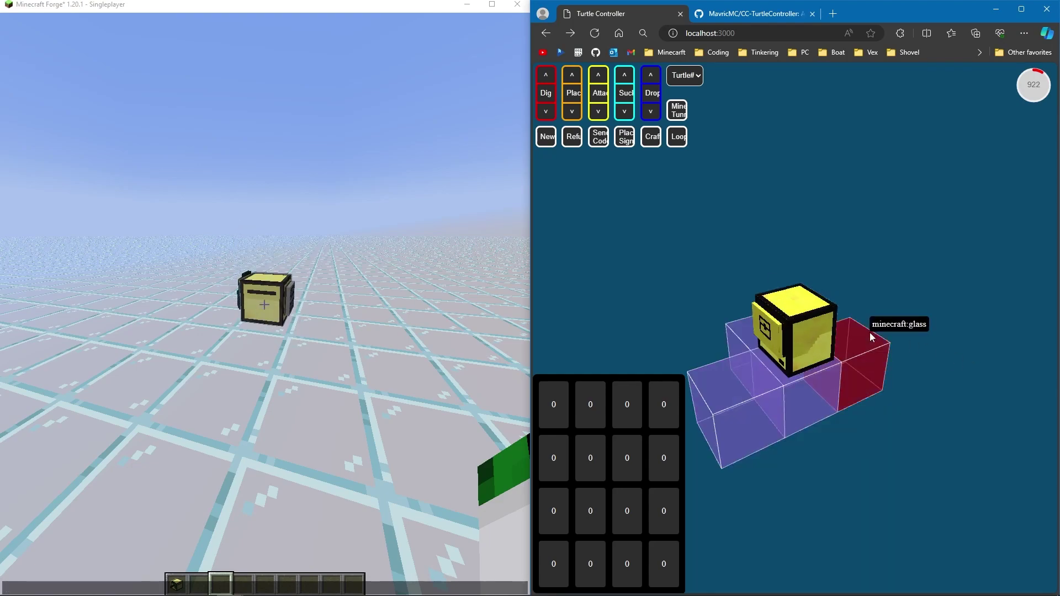
Move the turtle one block forward and back, and one block up and down, checking the glass blocks around it.
drag(842, 330, 863, 325)
key(w)
key(s)
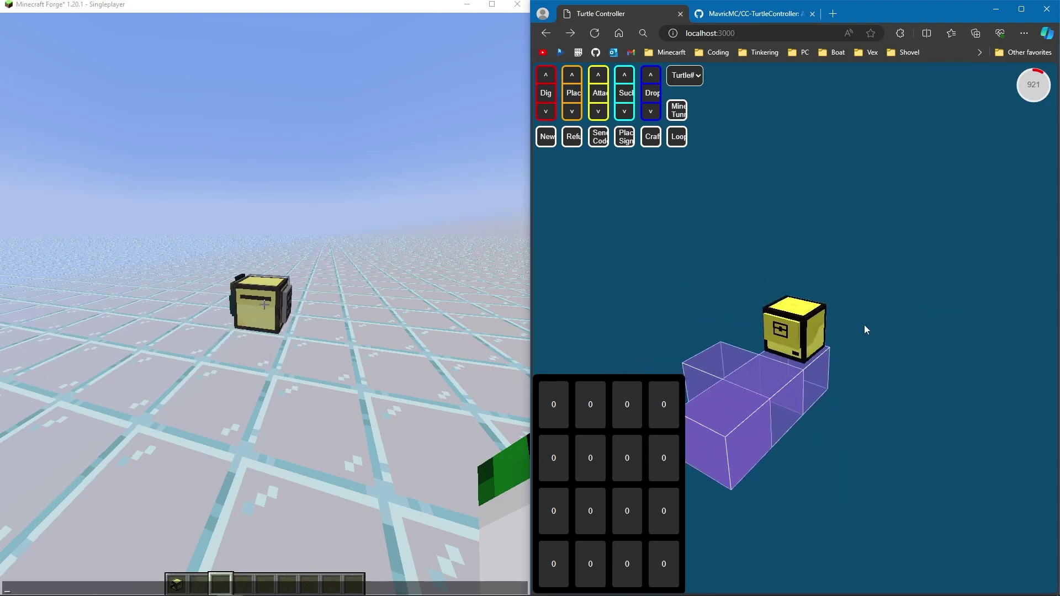
mouse_move(843, 339)
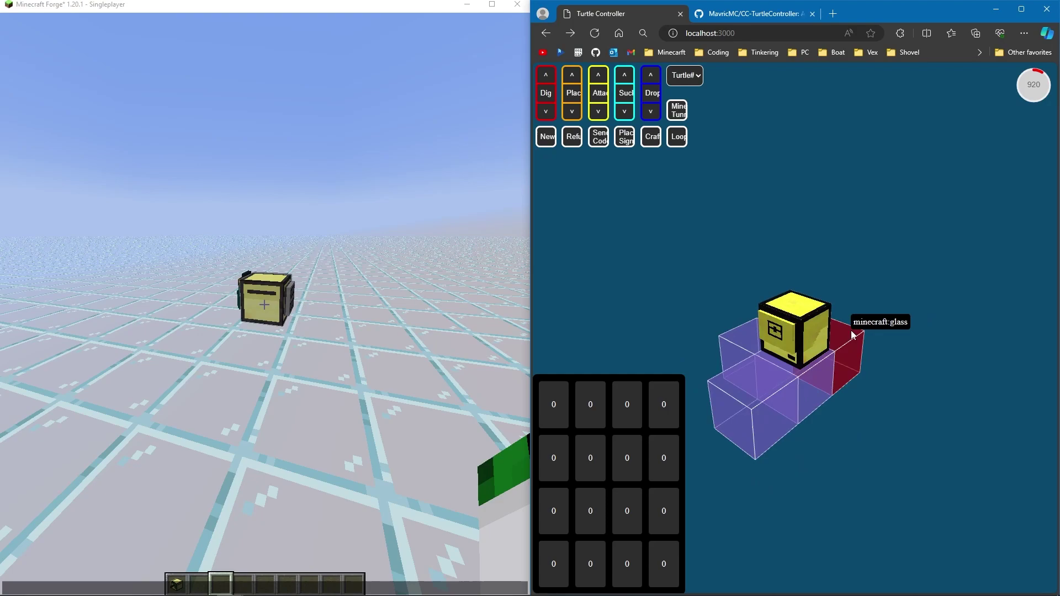
key(space)
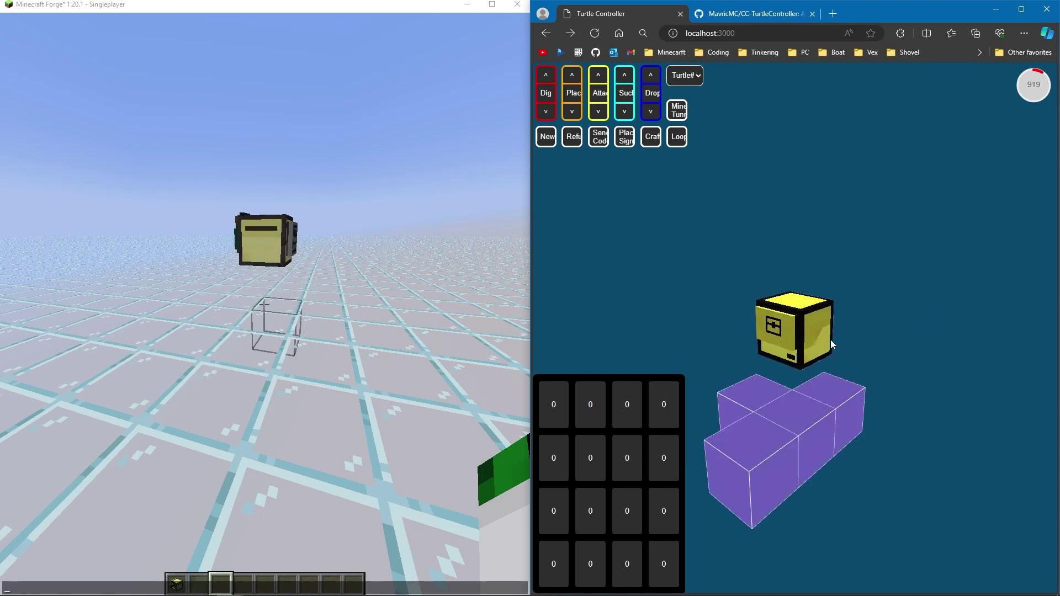
key(shift)
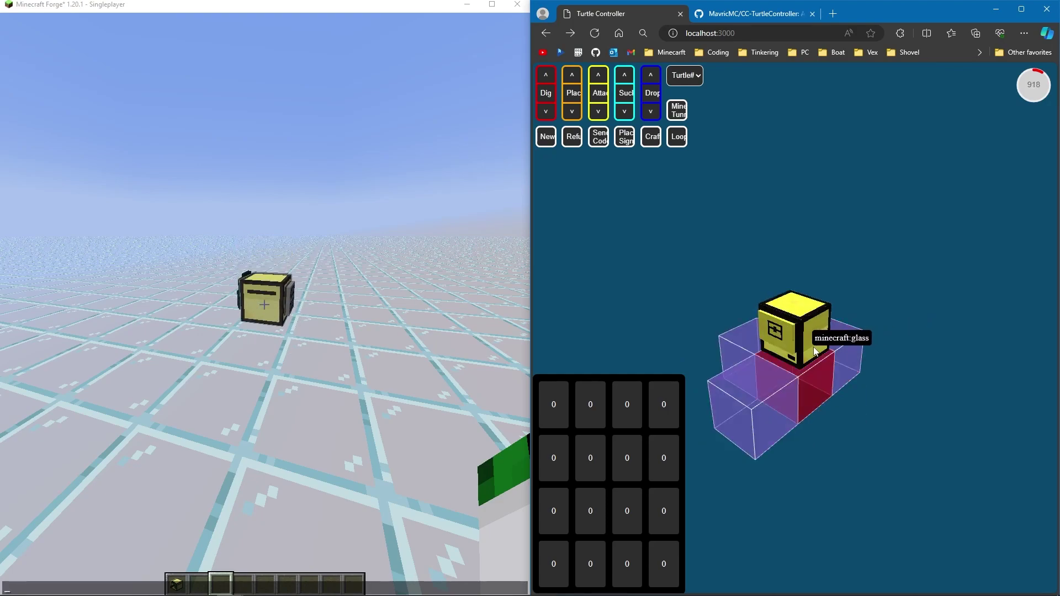
Reload the Turtle Controller page and rotate the 3D view around the turtle and its glass blocks.
drag(861, 345, 873, 327)
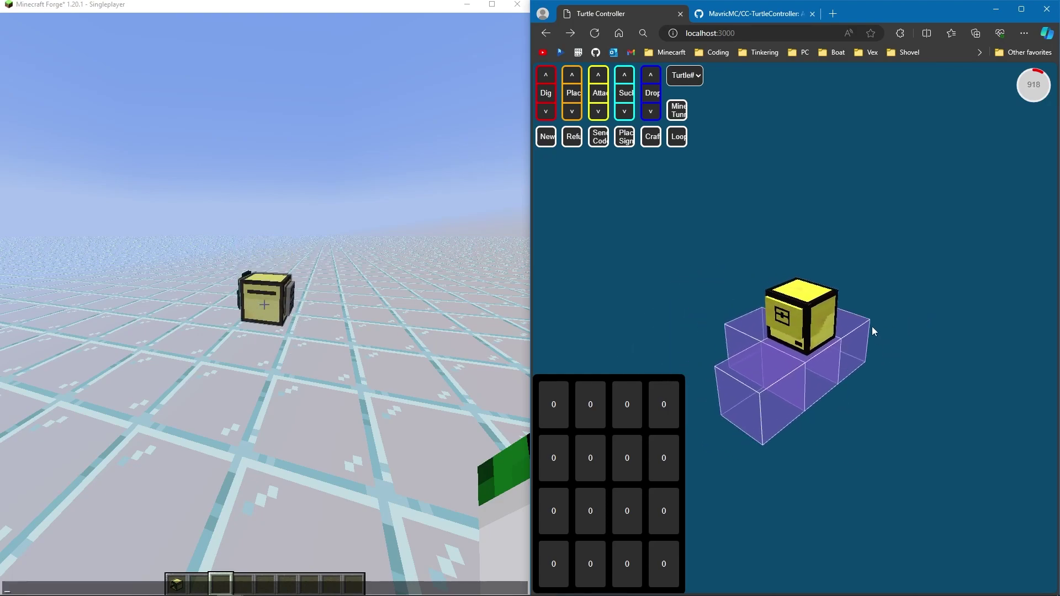
click(600, 32)
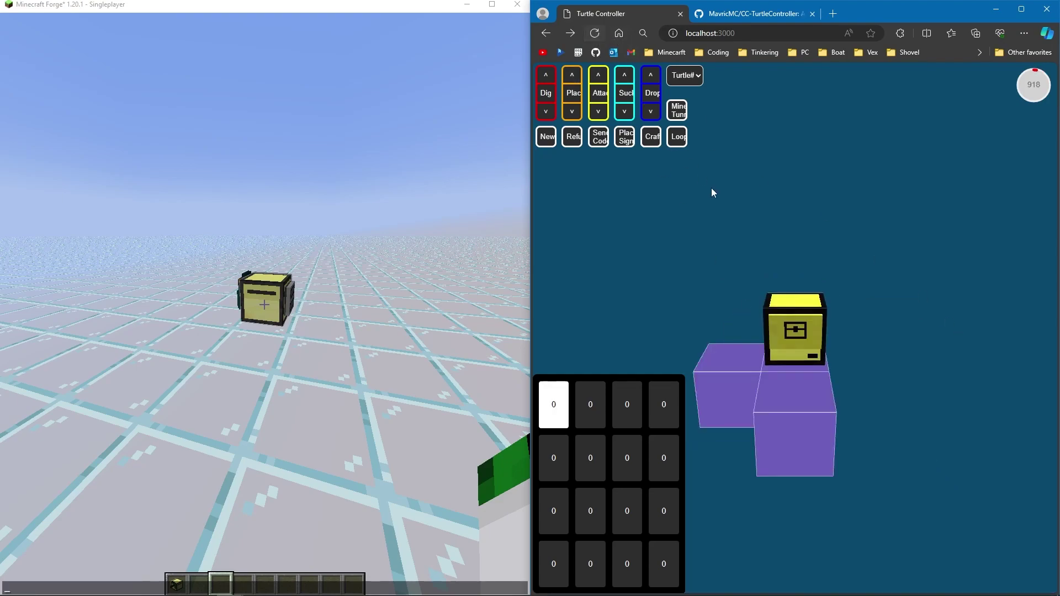
drag(933, 336, 890, 239)
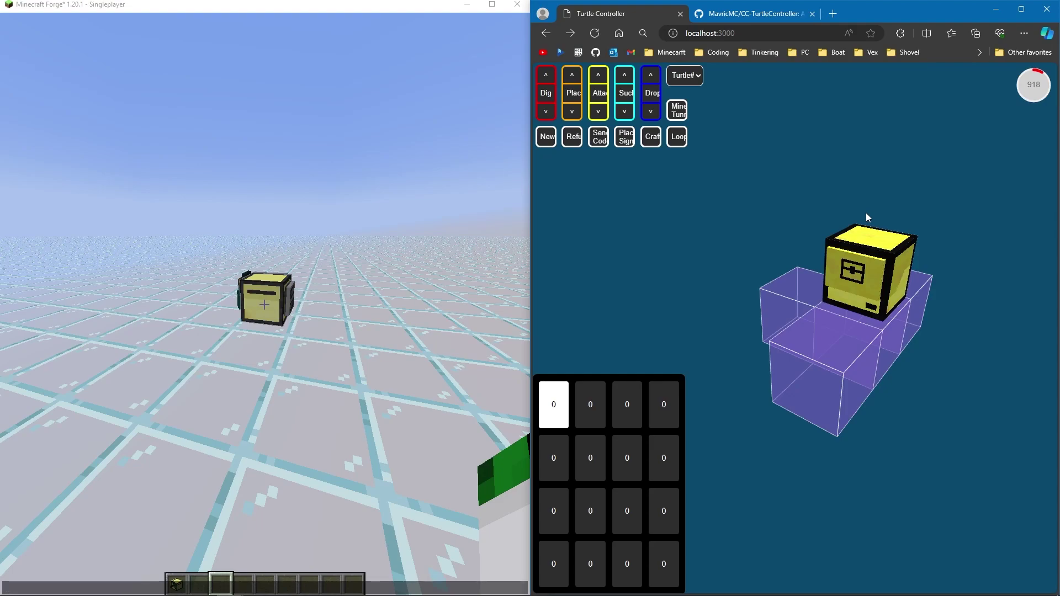
drag(866, 213, 778, 204)
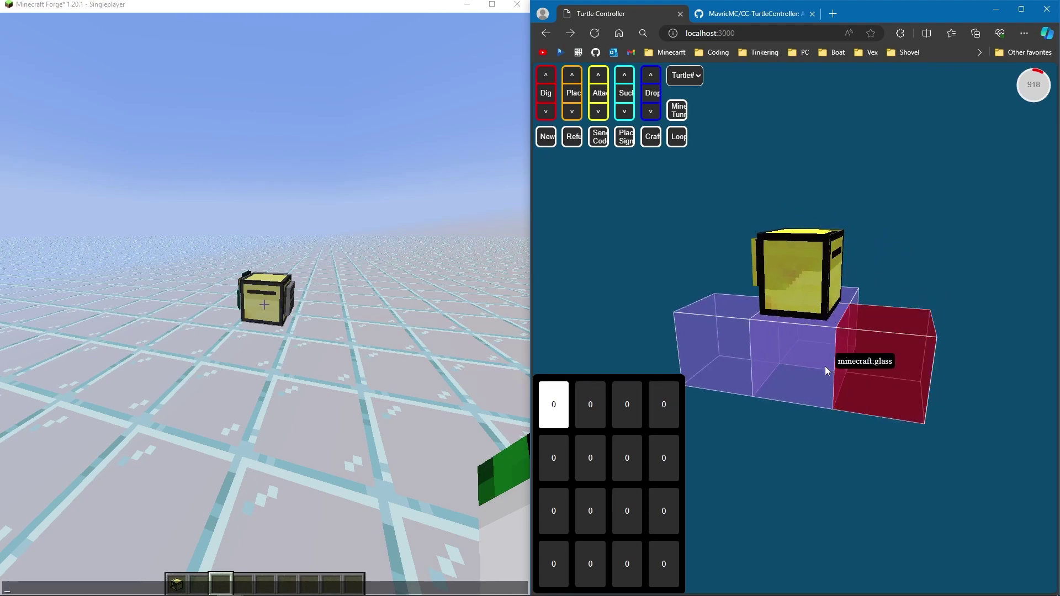
Switch to Minecraft, pick the glass block and place glass blocks around the spot two blocks ahead of the turtle.
click(406, 325)
key(Escape)
middle_click(265, 304)
right_click(265, 305)
right_click(264, 305)
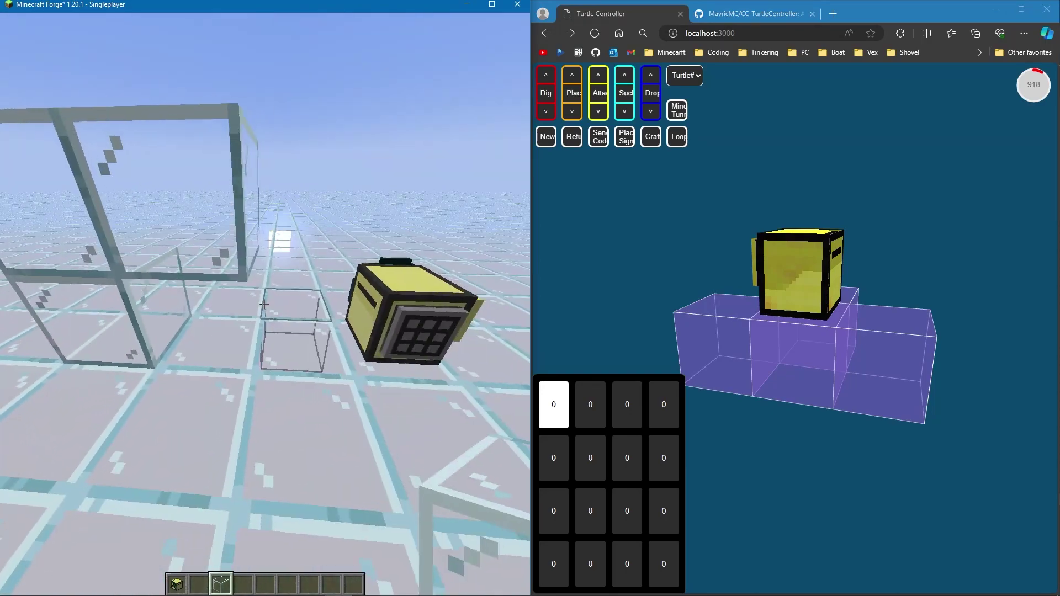
Switch to the website and move the turtle two blocks forward, up to the placed glass.
key(t)
click(785, 186)
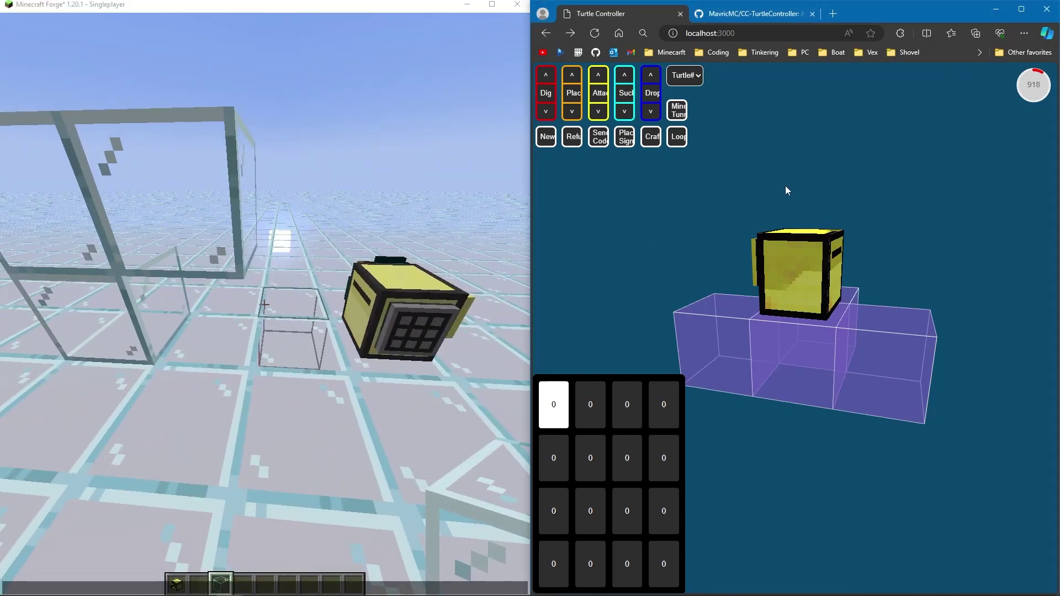
key(w)
key(w)
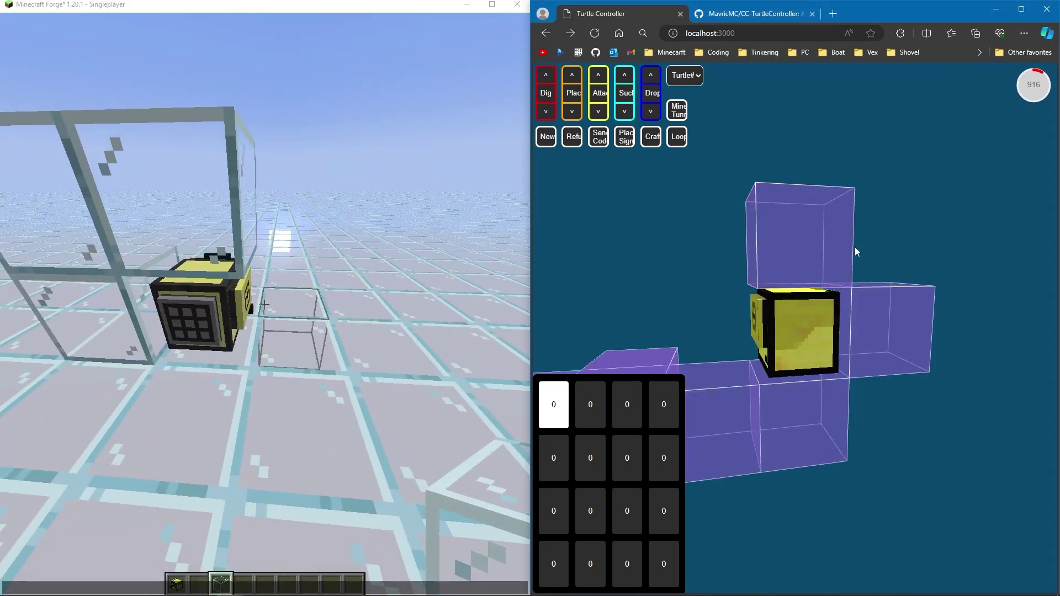
Return to Minecraft and break the glass blocks placed above and in front of the turtle.
click(220, 230)
key(Escape)
click(265, 305)
click(265, 304)
click(265, 304)
Move the turtle one block back and forward again from the website to refresh its mapped surroundings.
key(t)
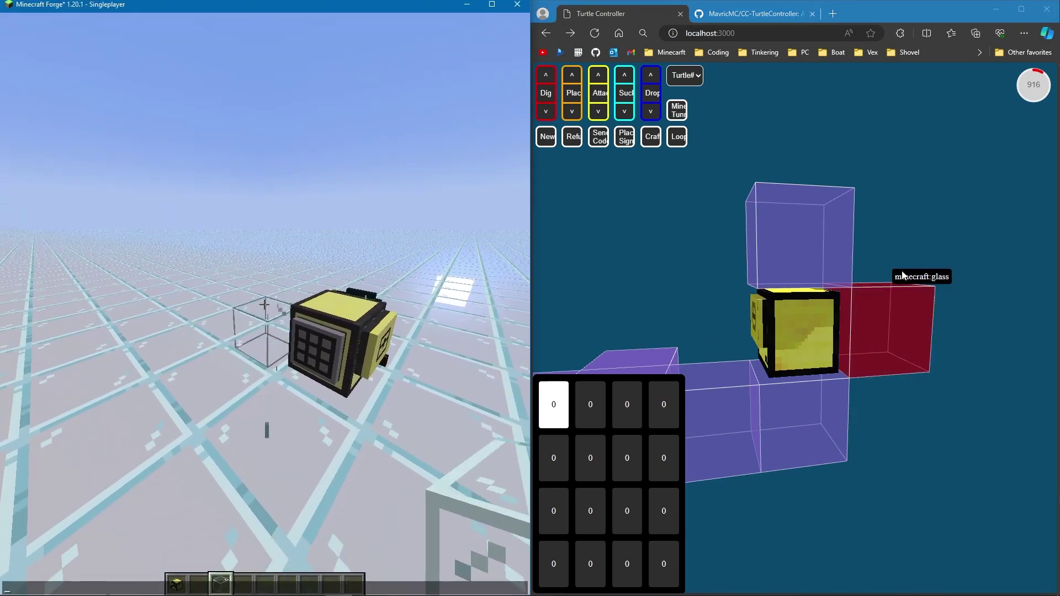
click(913, 220)
key(s)
key(w)
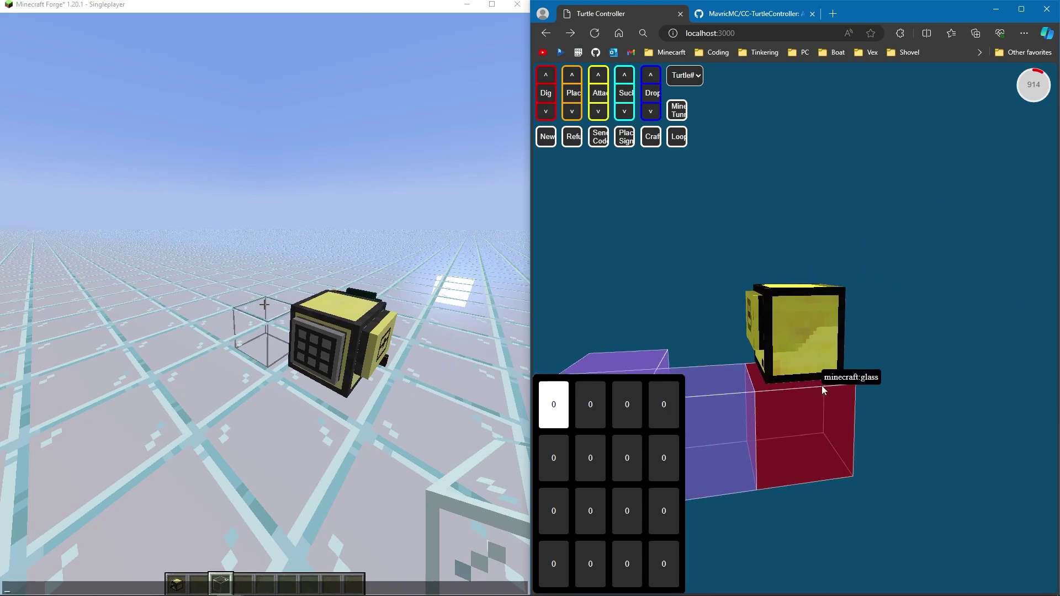
scroll(745, 285, up, 3)
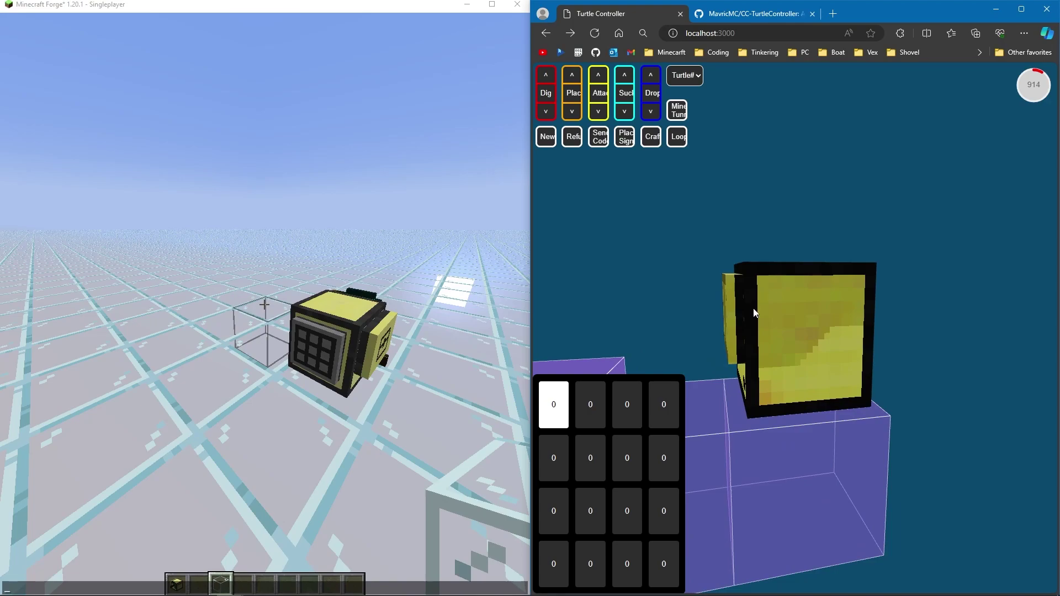
scroll(781, 383, down, 5)
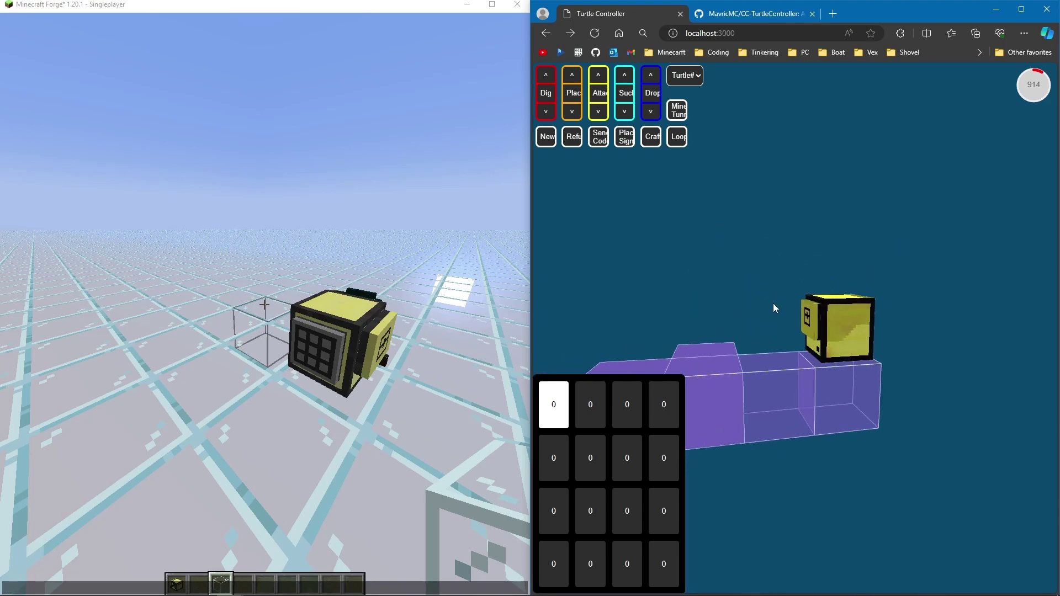
drag(774, 304, 769, 334)
Take an Oak Log from Minecraft's creative building blocks into the second hotbar slot and hold it.
click(380, 316)
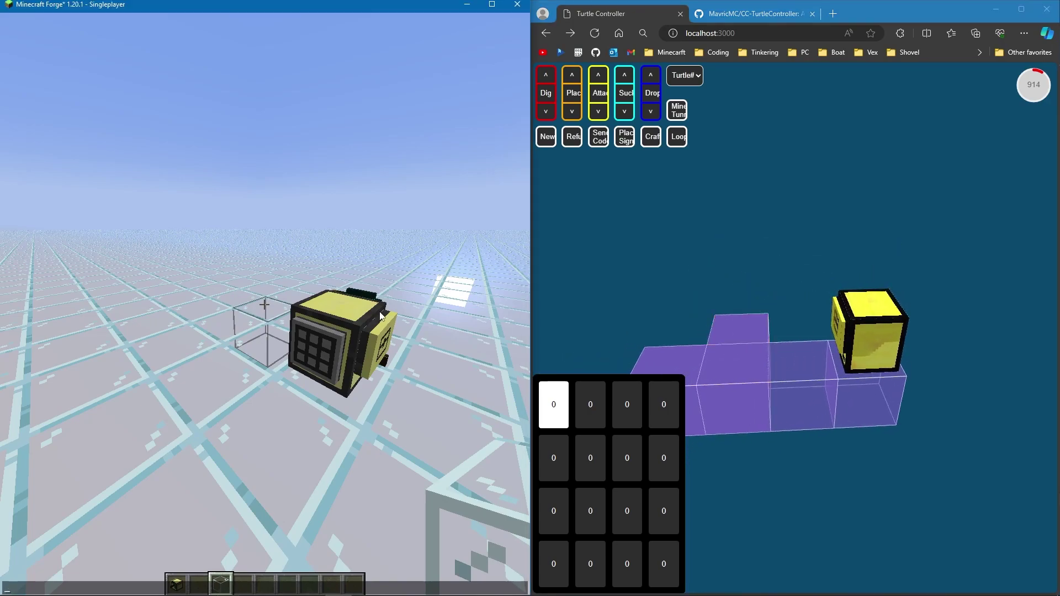
key(e)
click(200, 216)
click(171, 216)
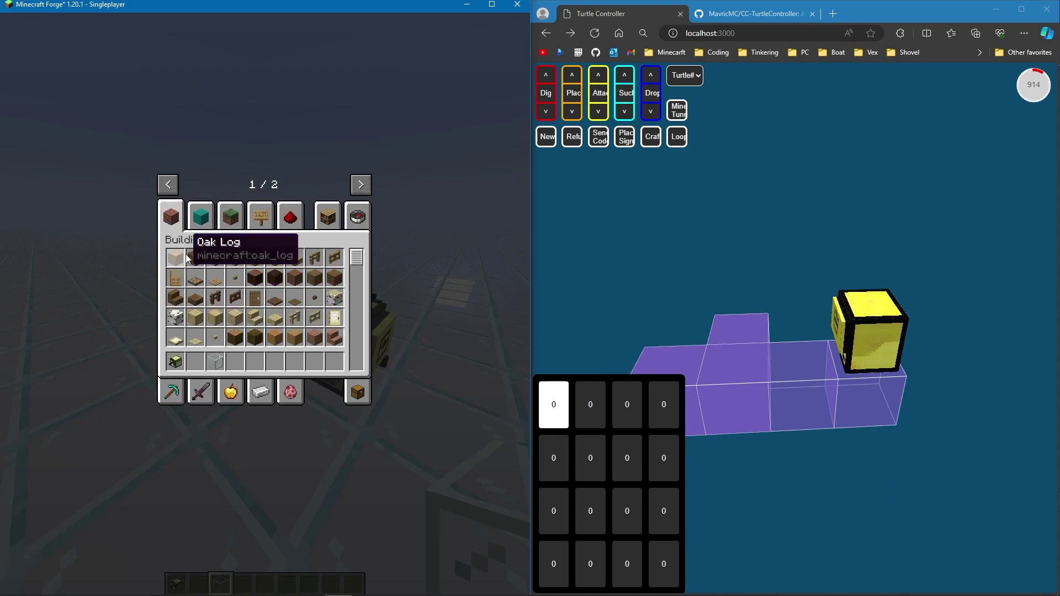
click(187, 259)
click(195, 361)
key(e)
key(2)
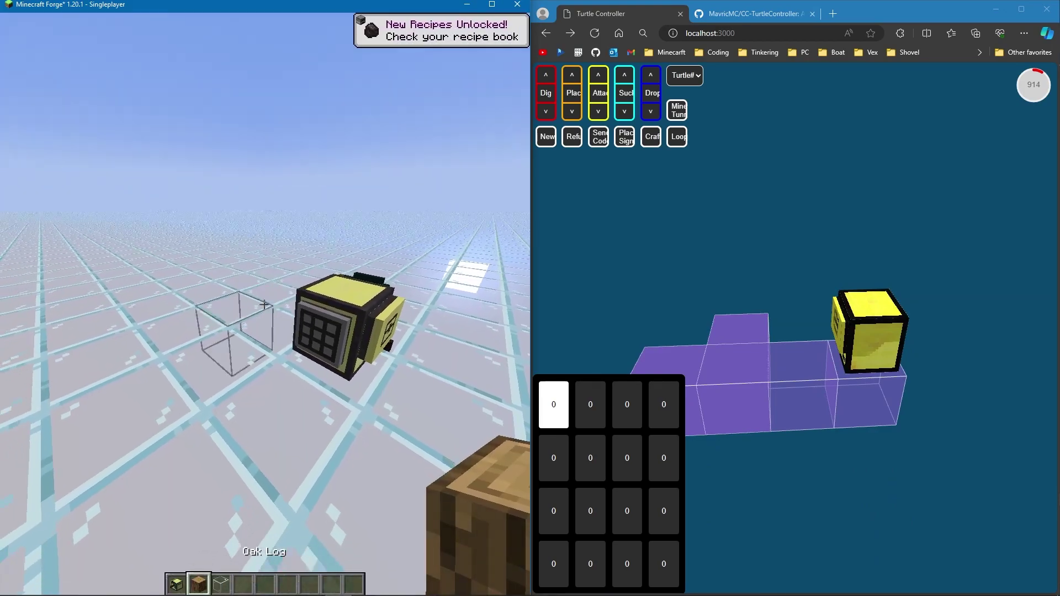
Place the oak log in front of the turtle, and move the turtle back and forward from the website to detect it.
right_click(264, 305)
key(t)
click(944, 213)
key(s)
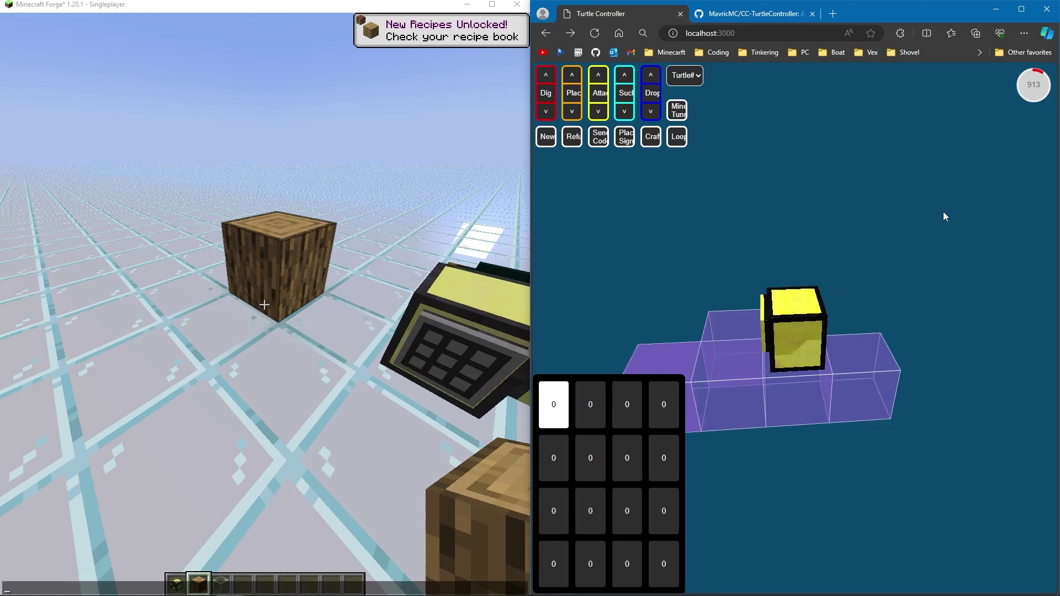
key(w)
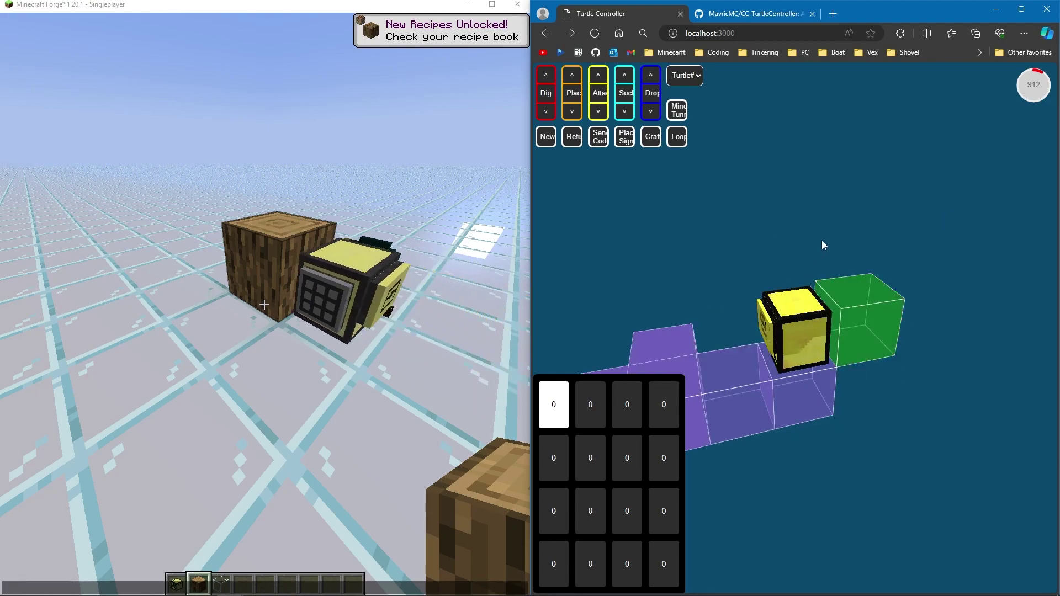
Rotate the 3D view and examine the block names of the oak log and the glass blocks.
drag(824, 235, 720, 217)
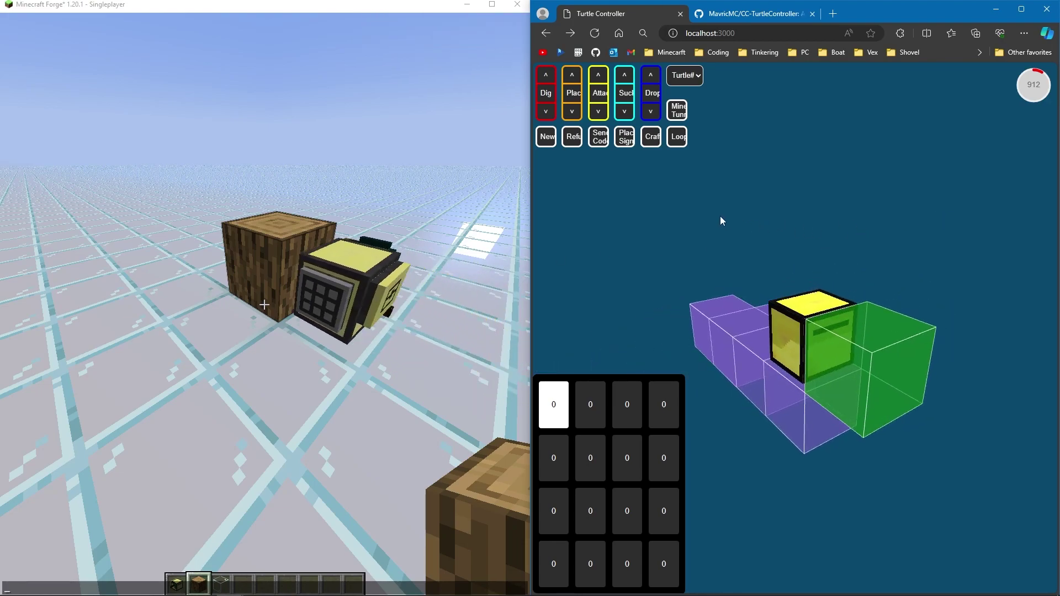
mouse_move(892, 302)
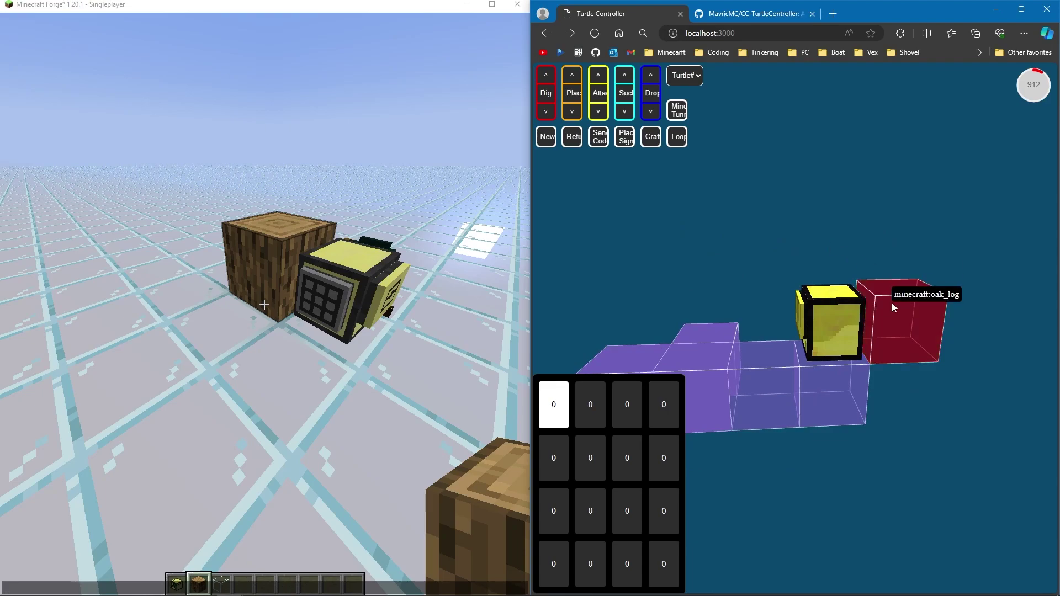
mouse_move(701, 353)
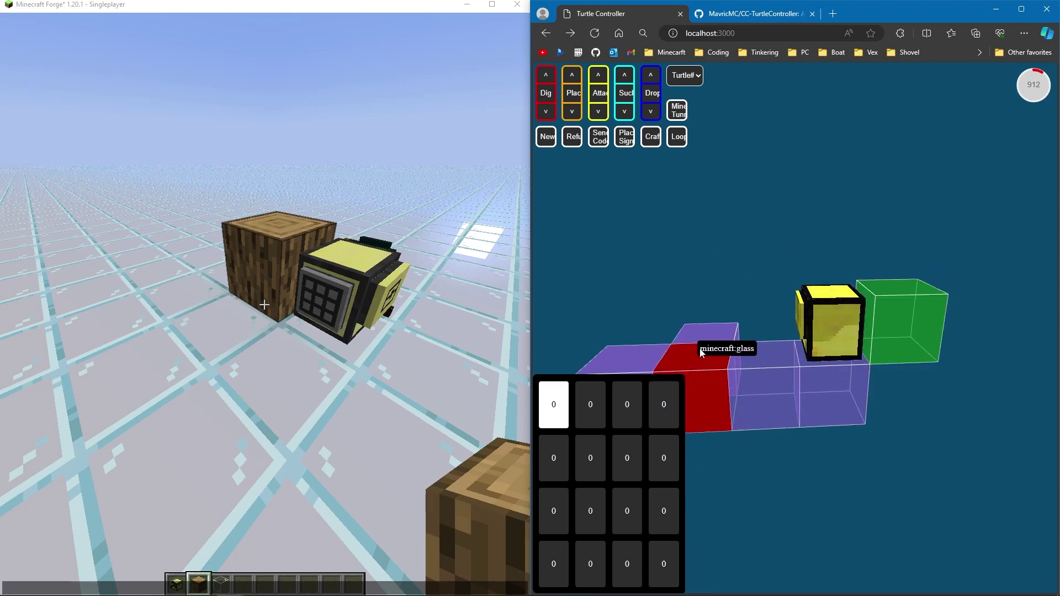
mouse_move(905, 343)
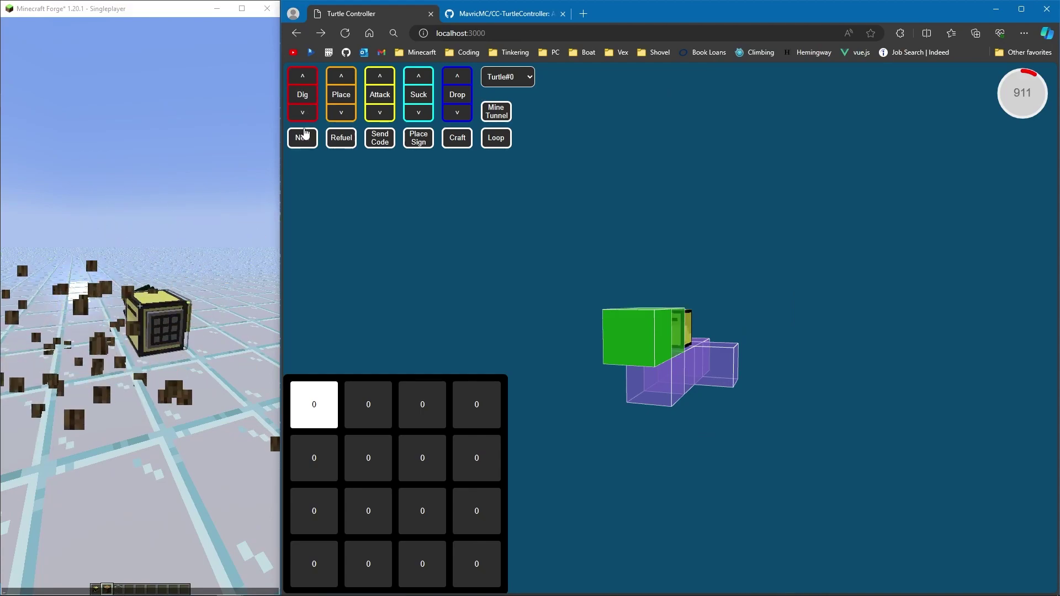
Dig out the block beneath the turtle and move the turtle one block forward.
click(303, 117)
drag(746, 282, 640, 312)
key(w)
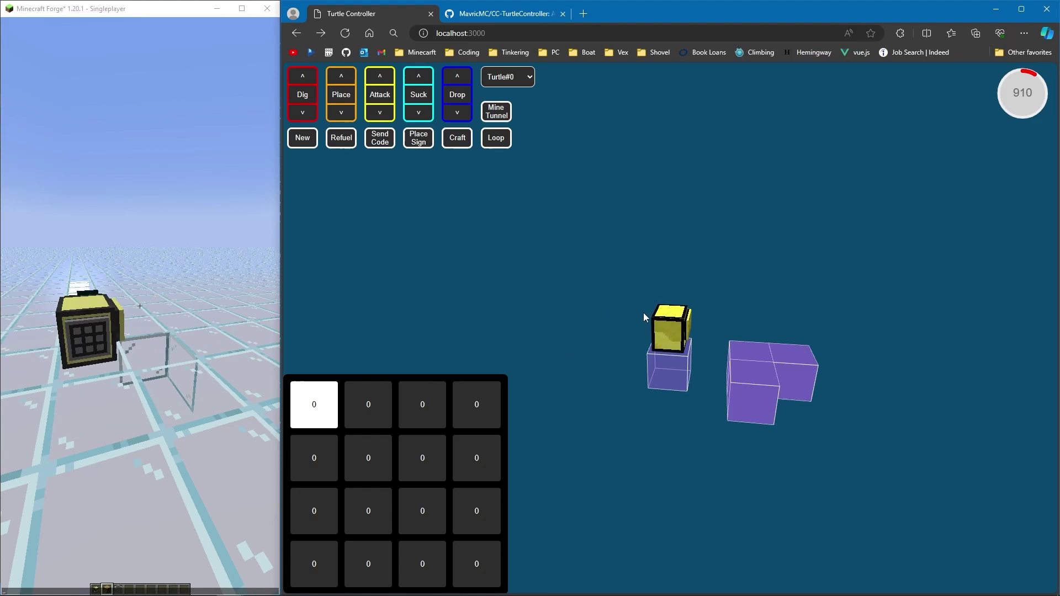
Place oak logs in front of and above the turtle from the website, and put more oak logs into the turtle's inventory.
click(344, 97)
click(346, 77)
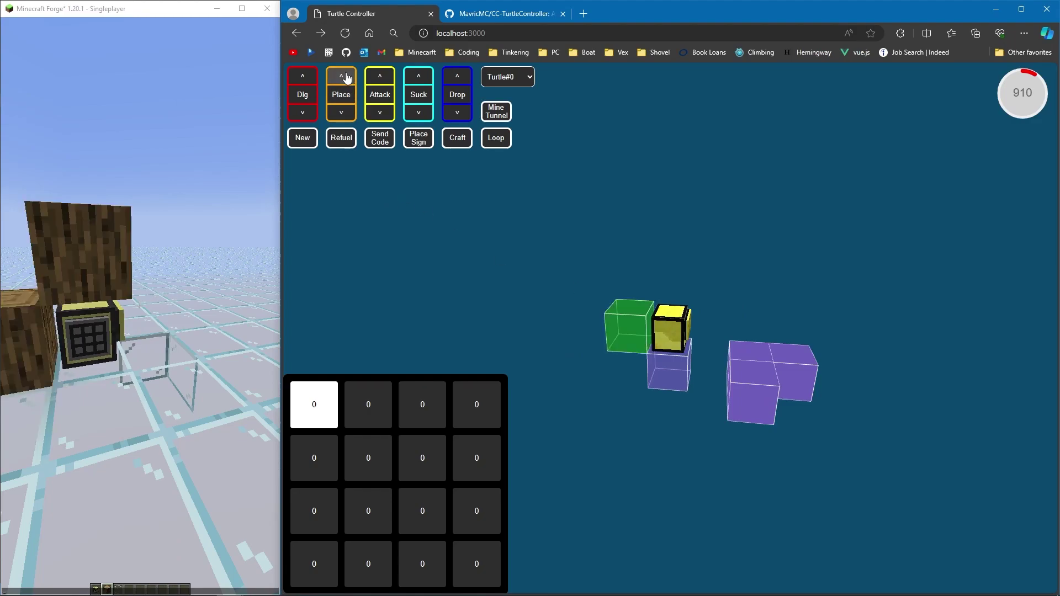
click(96, 214)
right_click(140, 306)
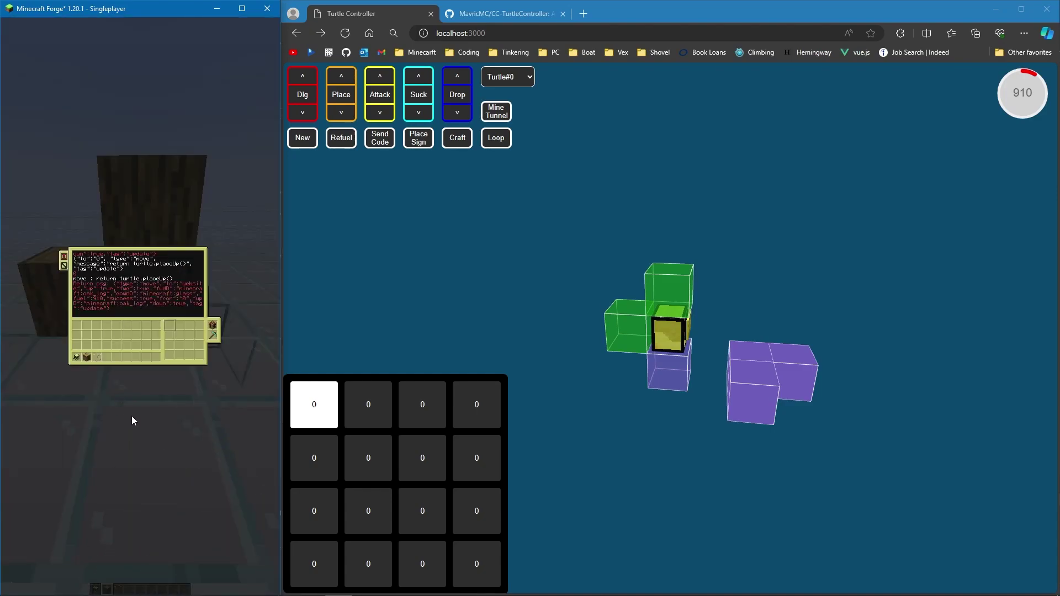
middle_click(87, 357)
click(169, 327)
click(537, 251)
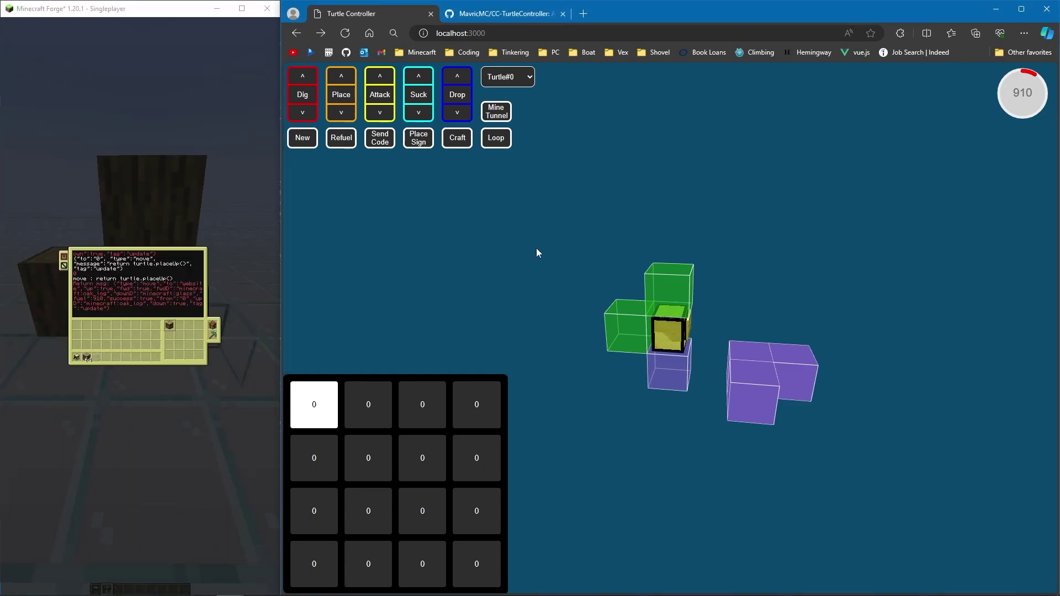
Close the turtle's terminal, move the turtle one block back from the website and place an oak log beneath it.
click(252, 277)
key(Escape)
key(s)
key(t)
click(621, 334)
key(s)
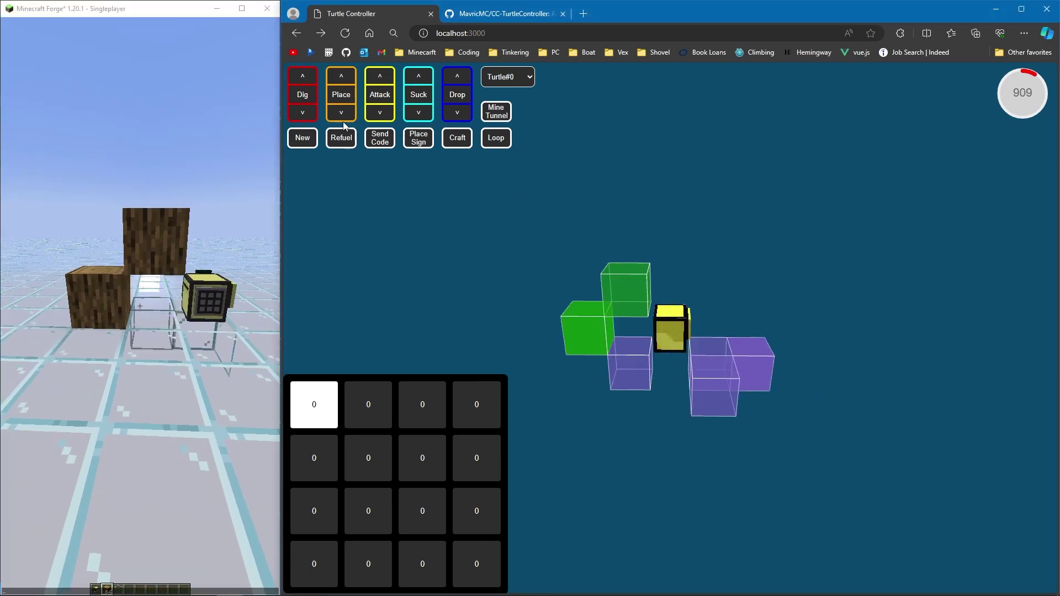
click(340, 113)
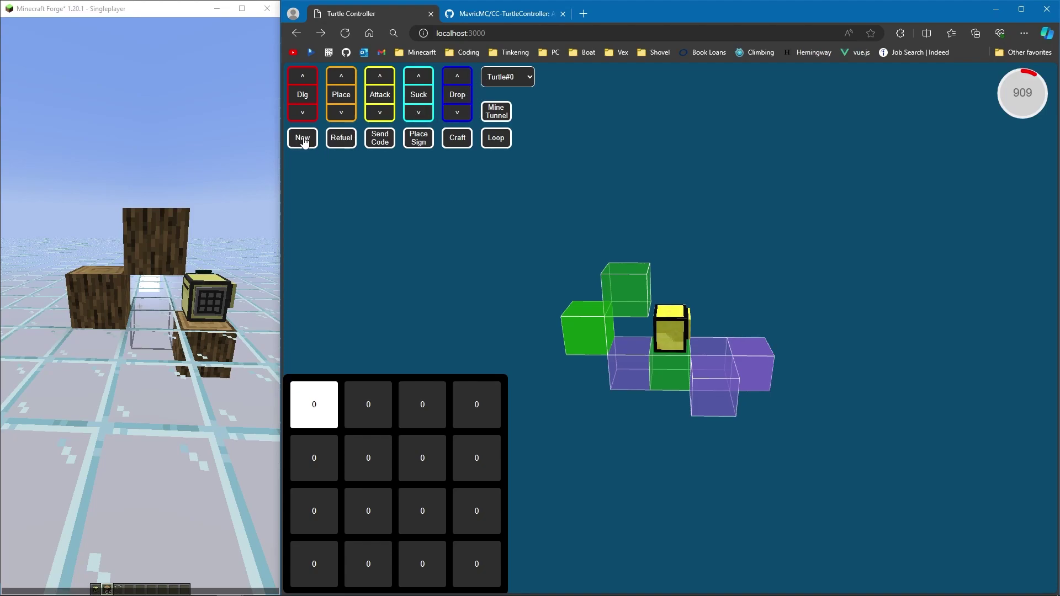
Open the turtle's terminal in Minecraft, transfer the hotbar's oak logs into its inventory and refuel the turtle from the website.
click(163, 274)
click(185, 282)
right_click(139, 306)
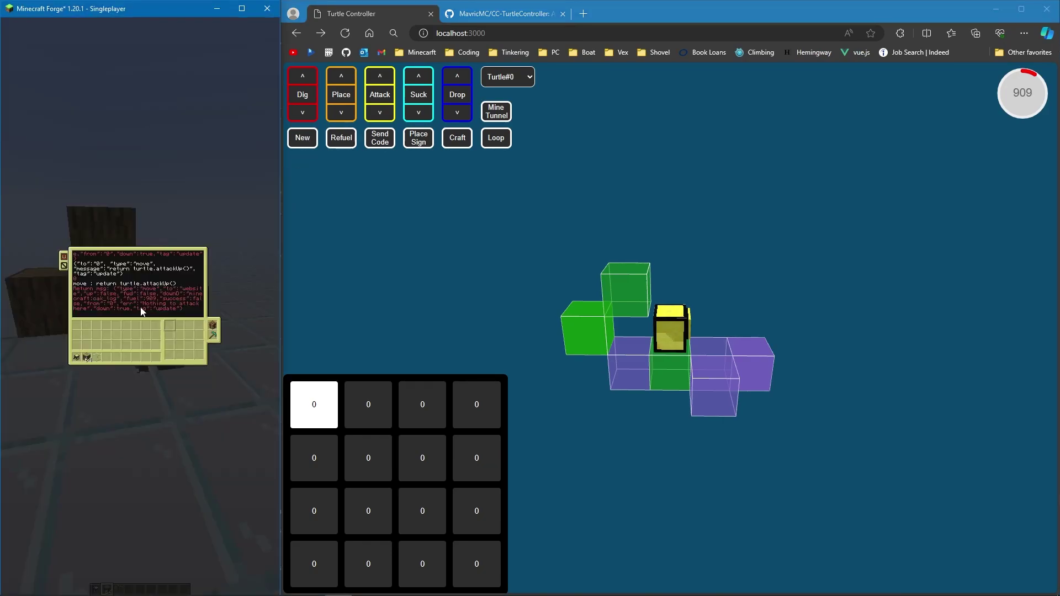
click(88, 357)
click(341, 137)
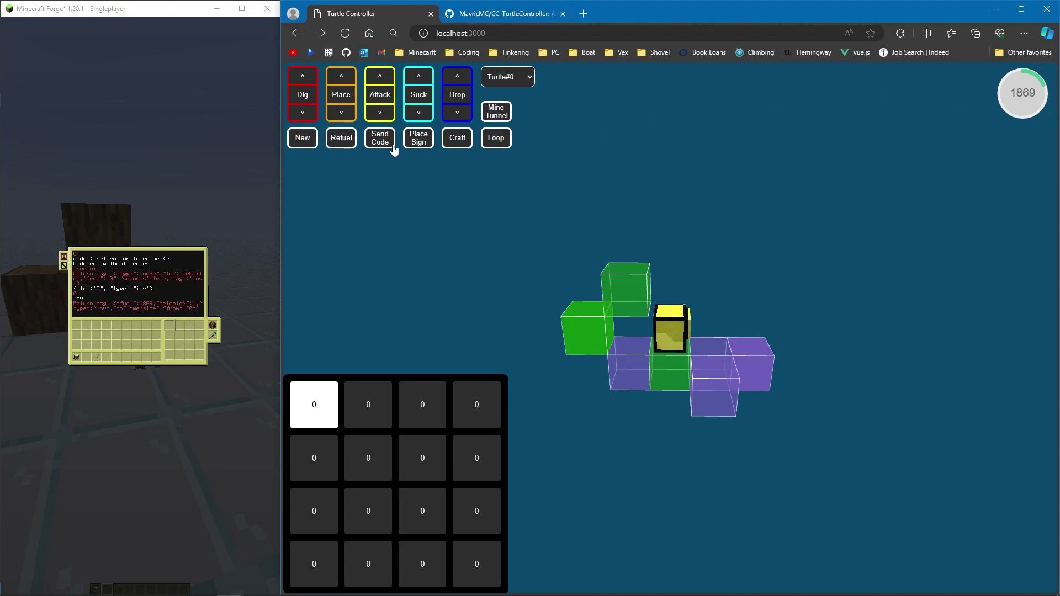
click(375, 145)
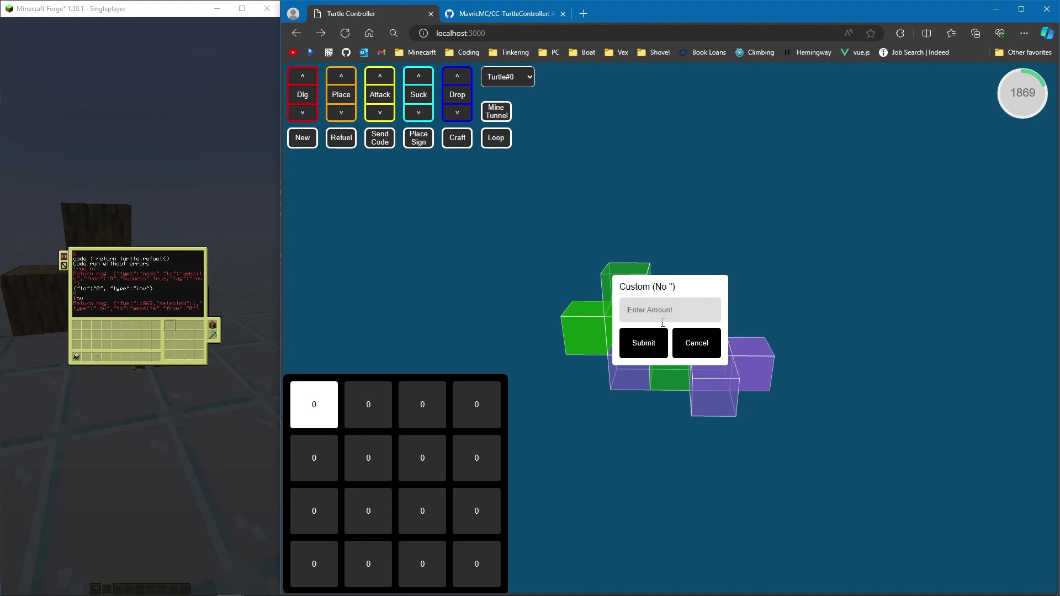
text("")
key(BackSpace)
key(BackSpace)
text("")
key(BackSpace)
key(BackSpace)
key(alt+Tab)
key(Escape)
key(t)
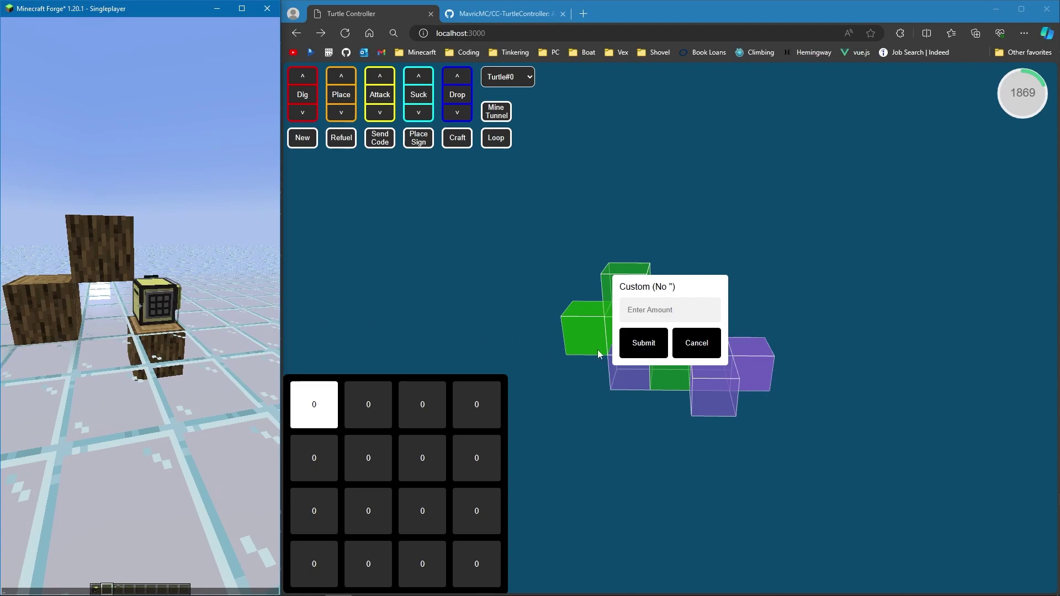
click(697, 343)
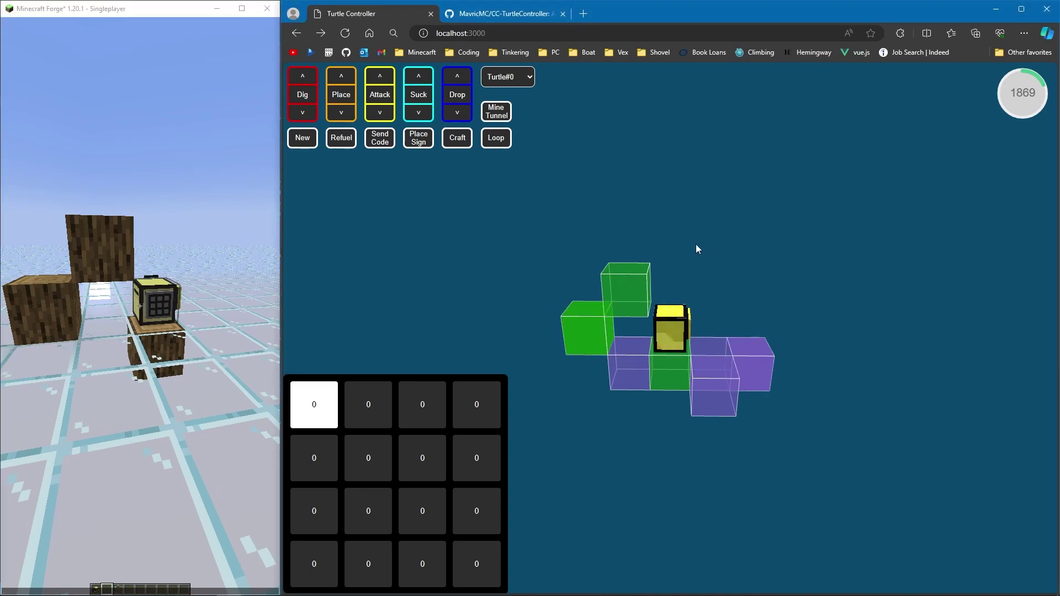
Get an oak sign in Minecraft and put it into the first slot of the turtle's inventory.
click(419, 142)
click(700, 343)
click(150, 264)
key(e)
scroll(178, 307, down, 5)
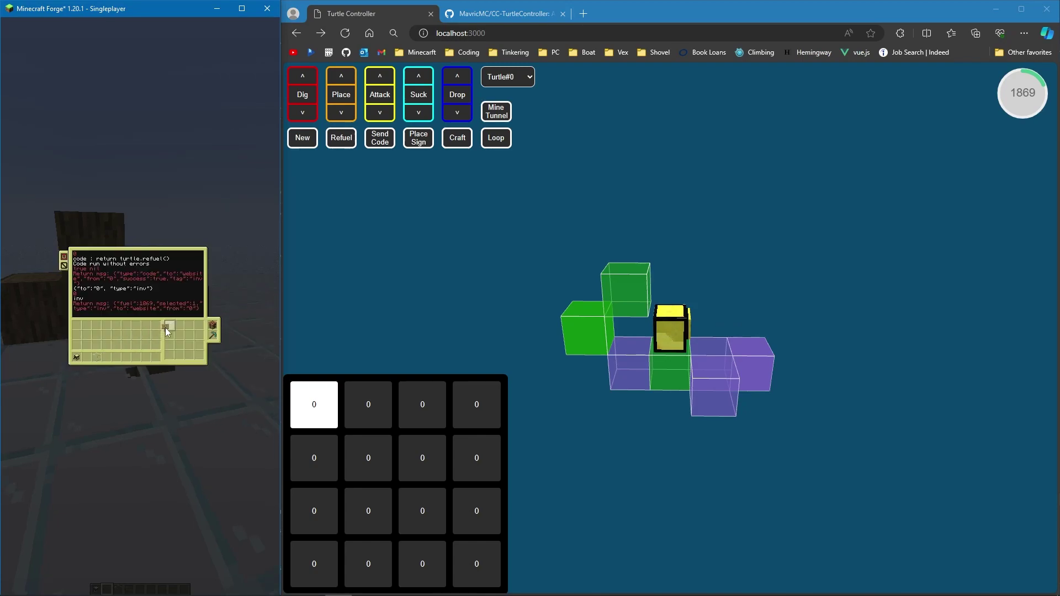
key(Escape)
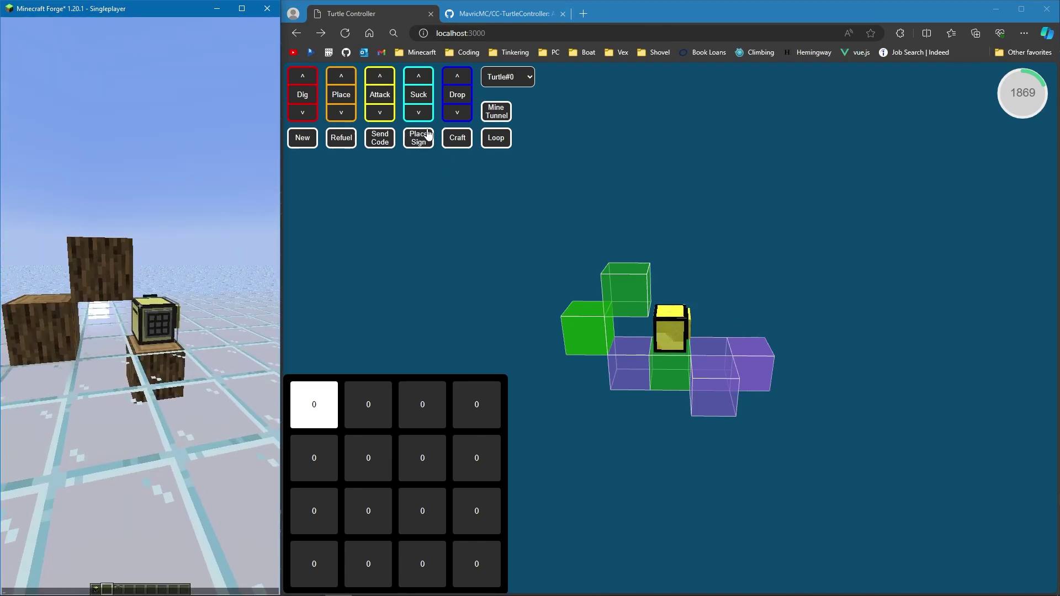
Have the turtle place its sign from the website with the text "Yeet\nLol".
click(421, 139)
click(662, 308)
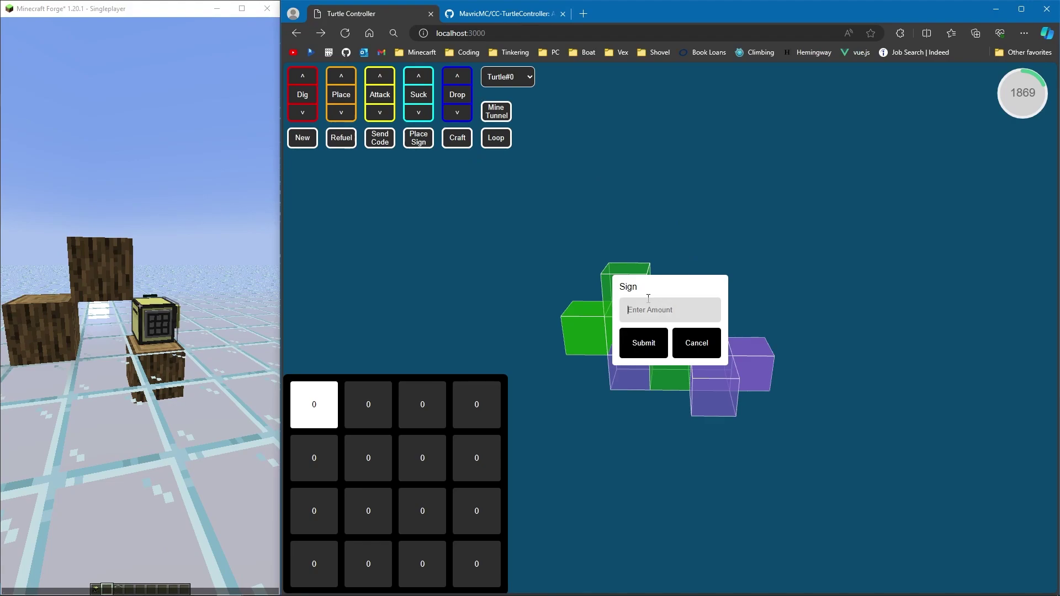
text(Yeet\nLol)
click(662, 347)
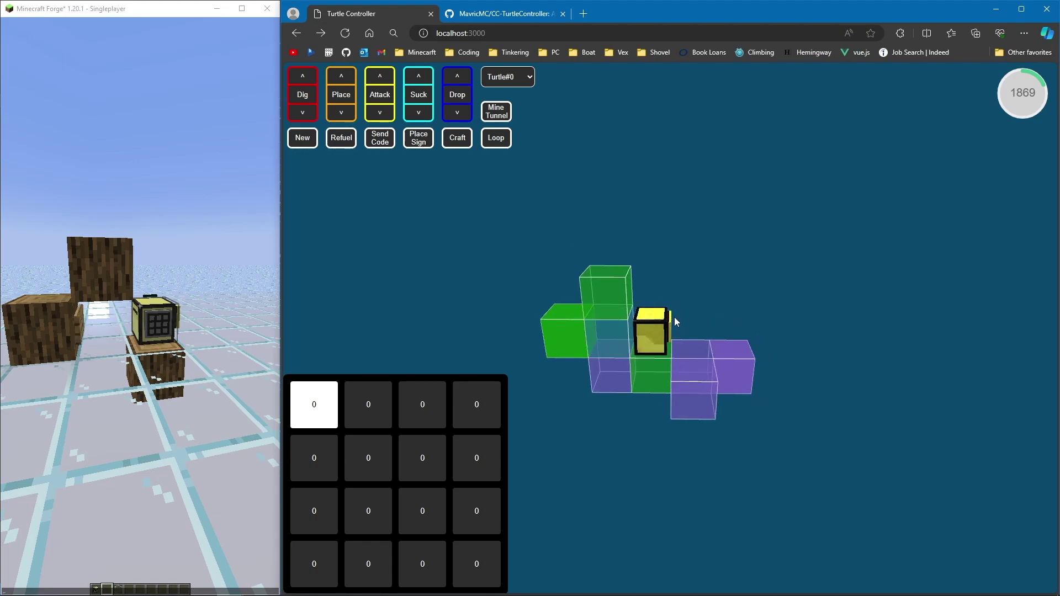
mouse_move(604, 335)
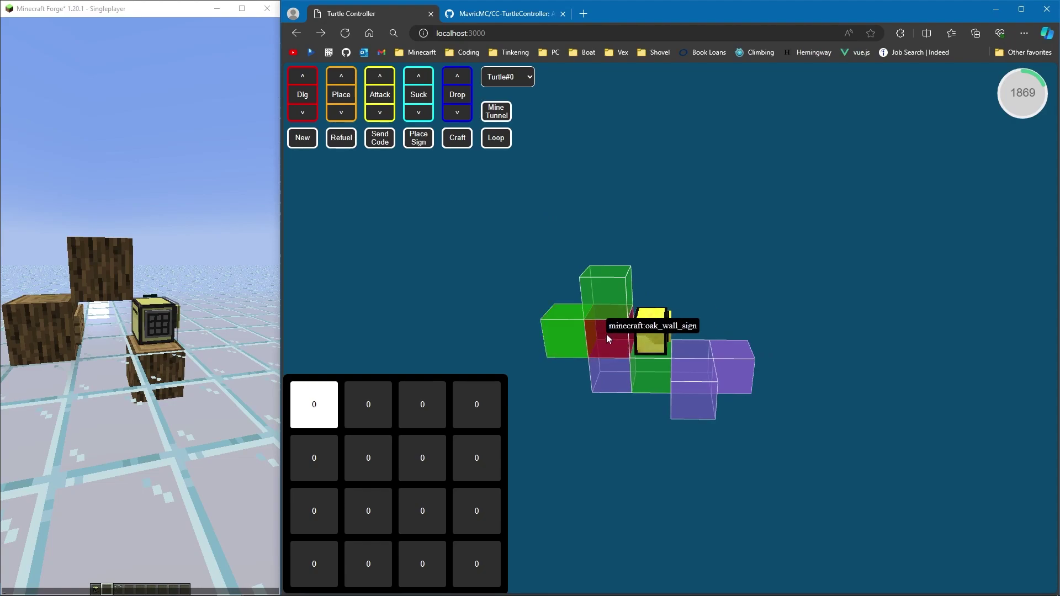
Examine the placed sign up close in Minecraft and compare it with its block on the website's map and the inventory.
click(132, 306)
key(w)
key(d)
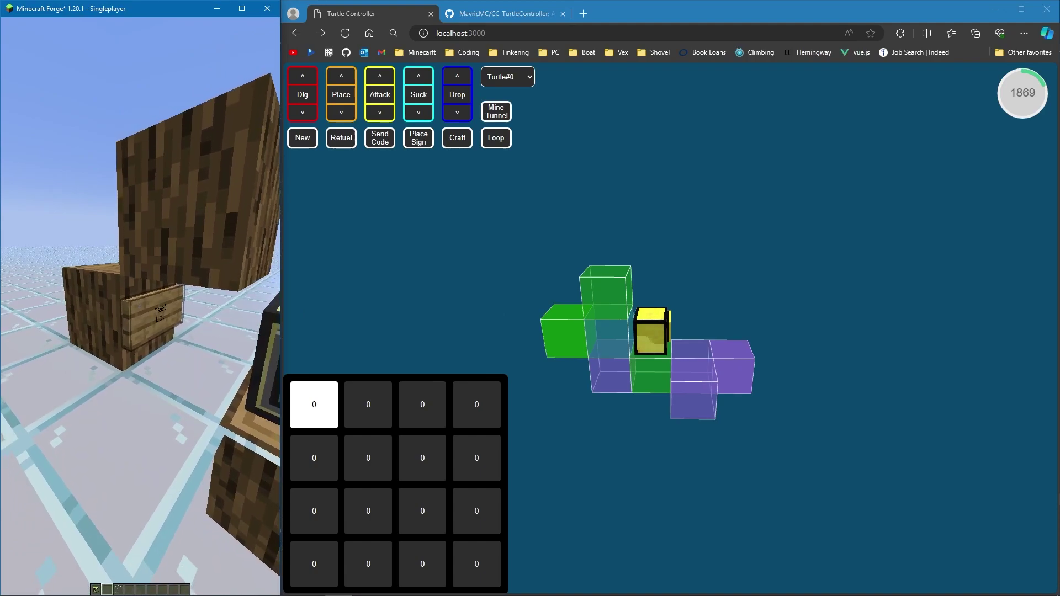
key(s)
key(w)
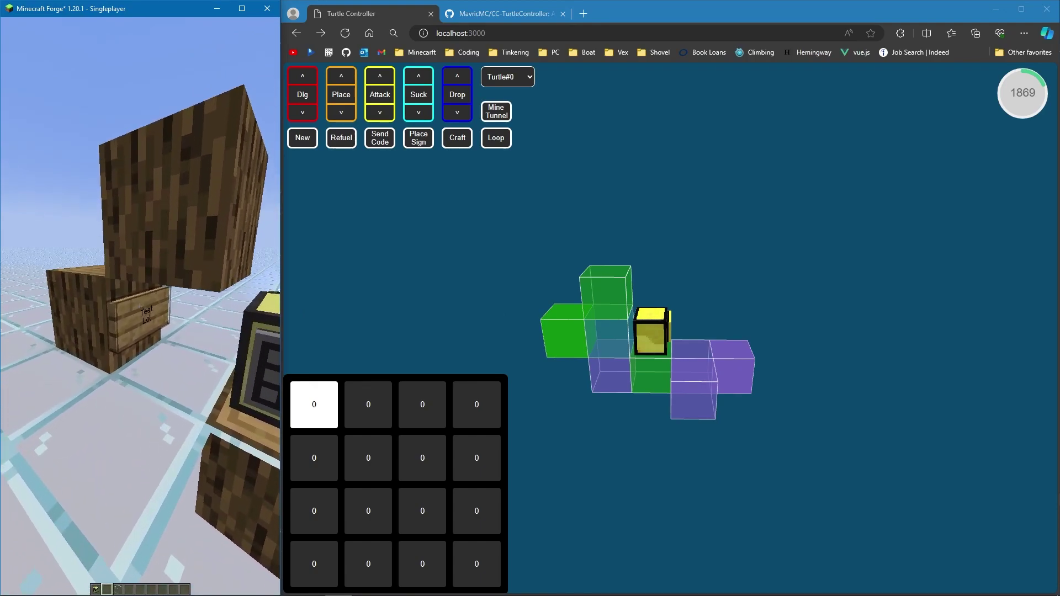
key(s)
key(t)
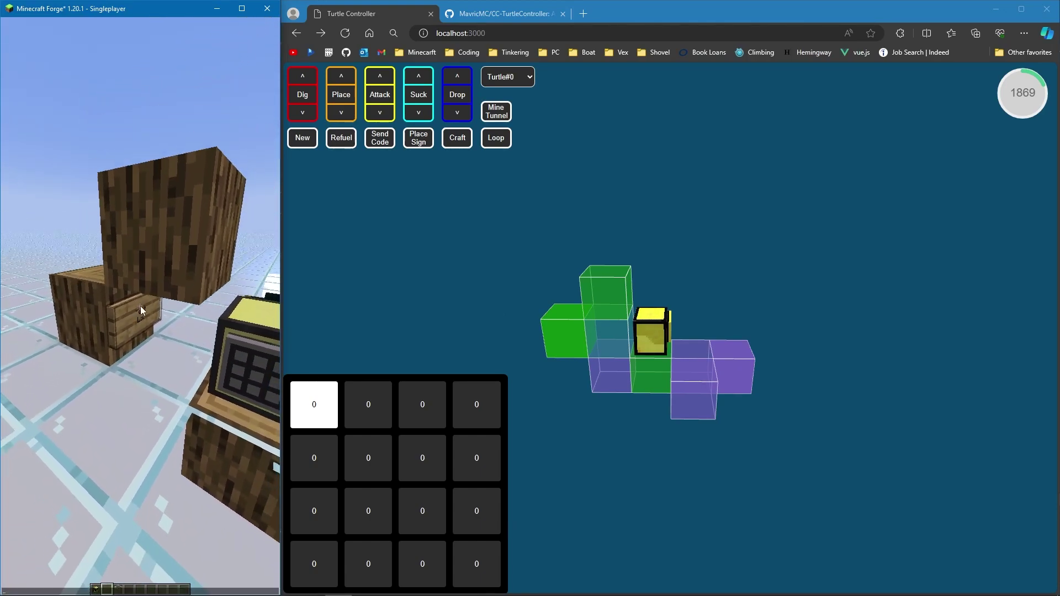
mouse_move(611, 337)
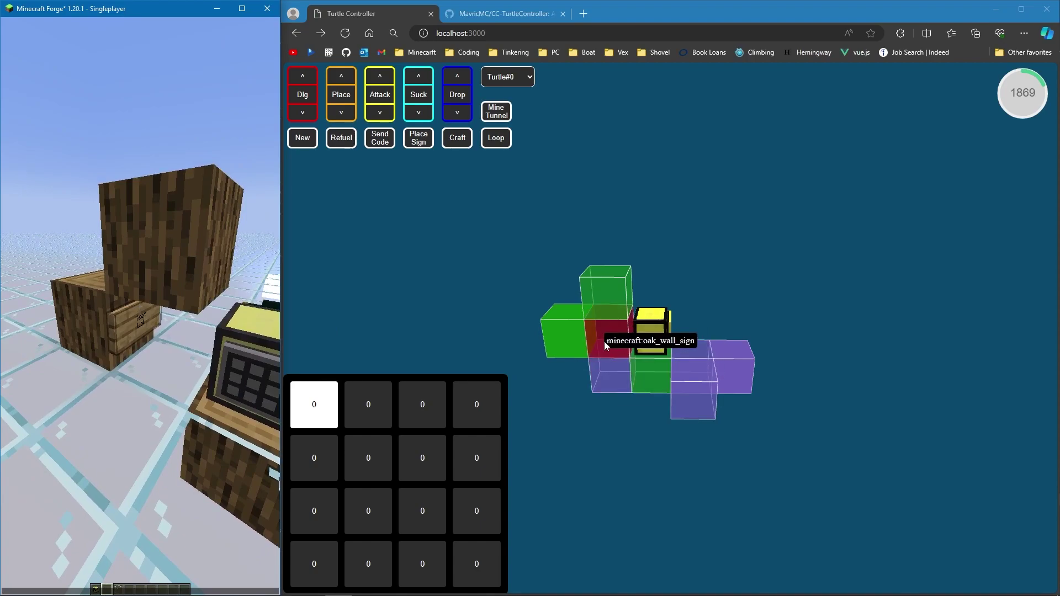
key(Escape)
key(s)
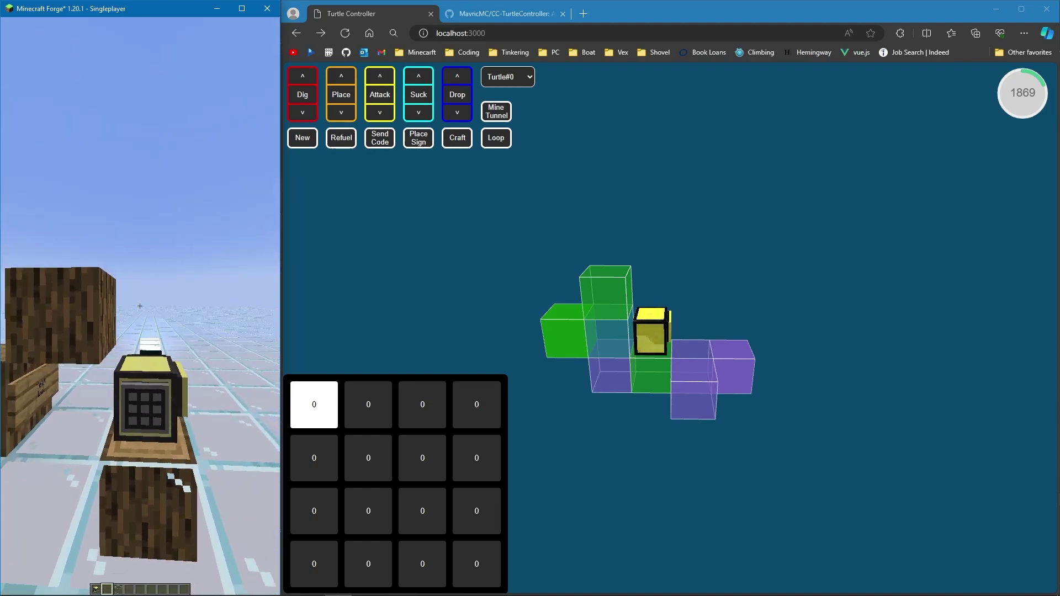
key(t)
click(571, 368)
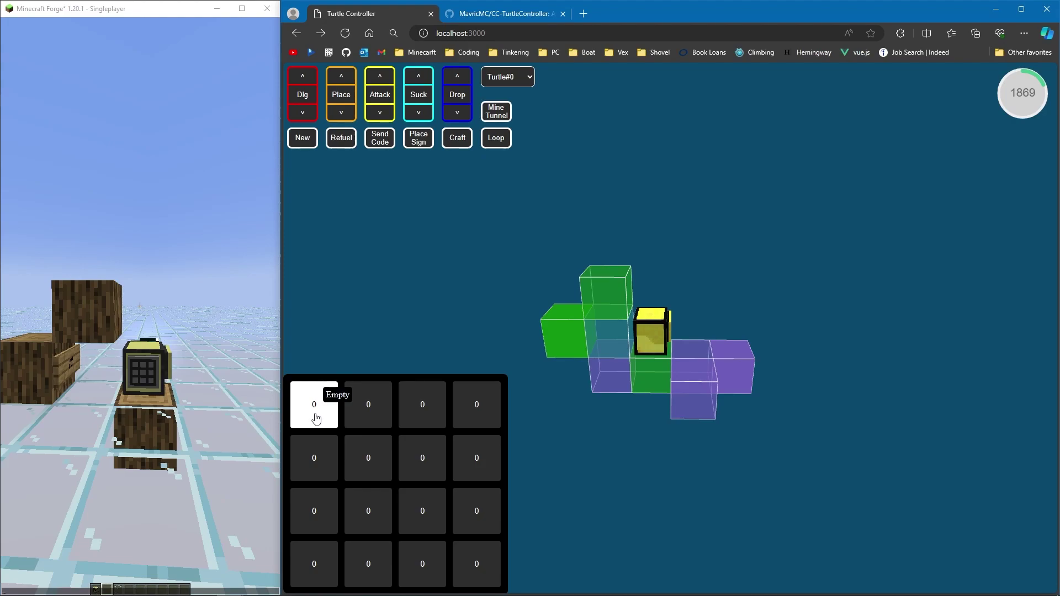
key(alt+Tab)
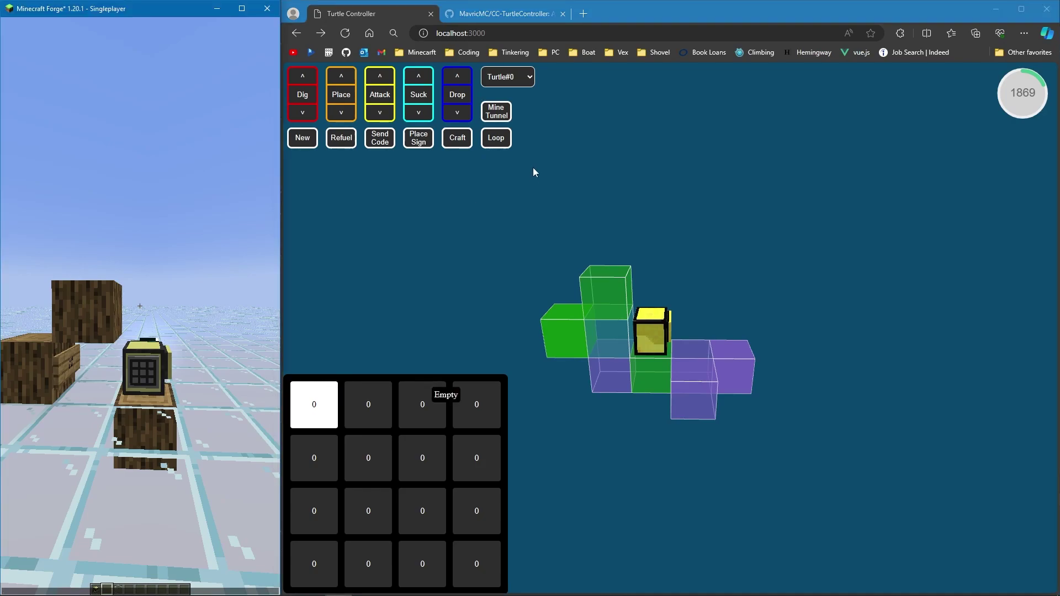
click(497, 114)
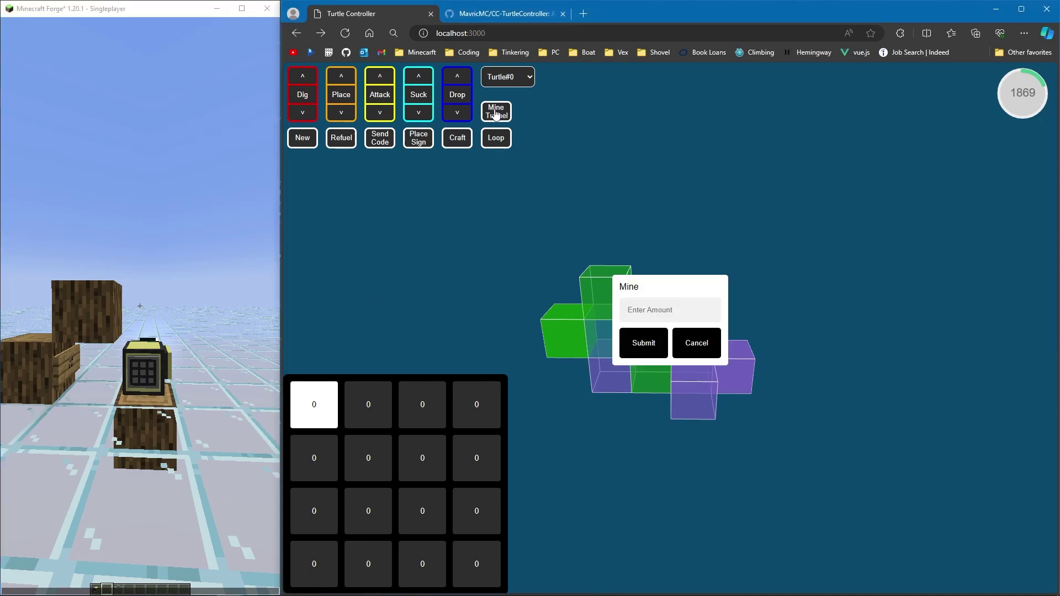
click(688, 320)
text(3)
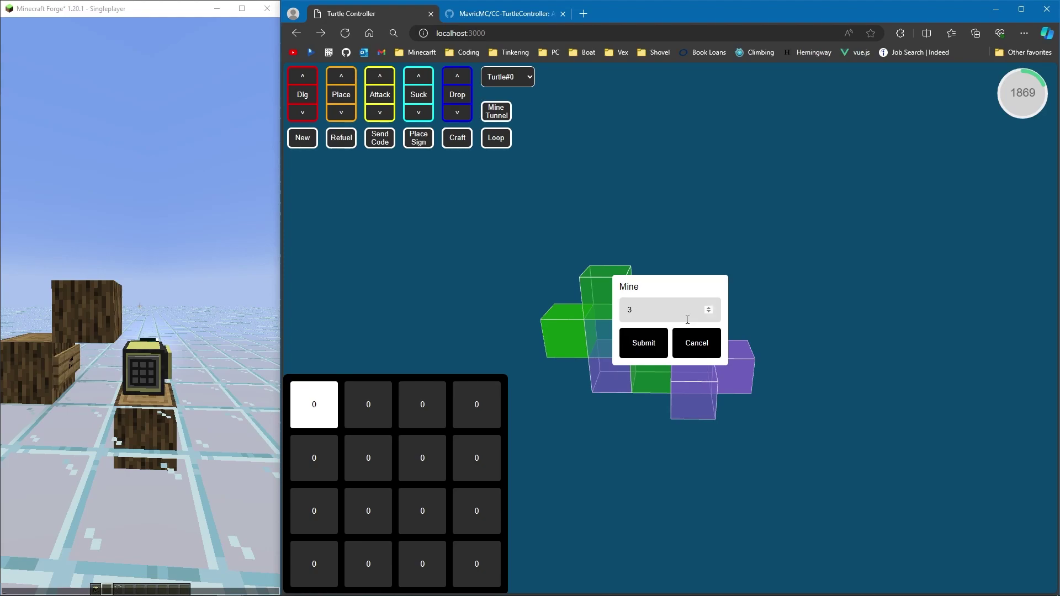
key(BackSpace)
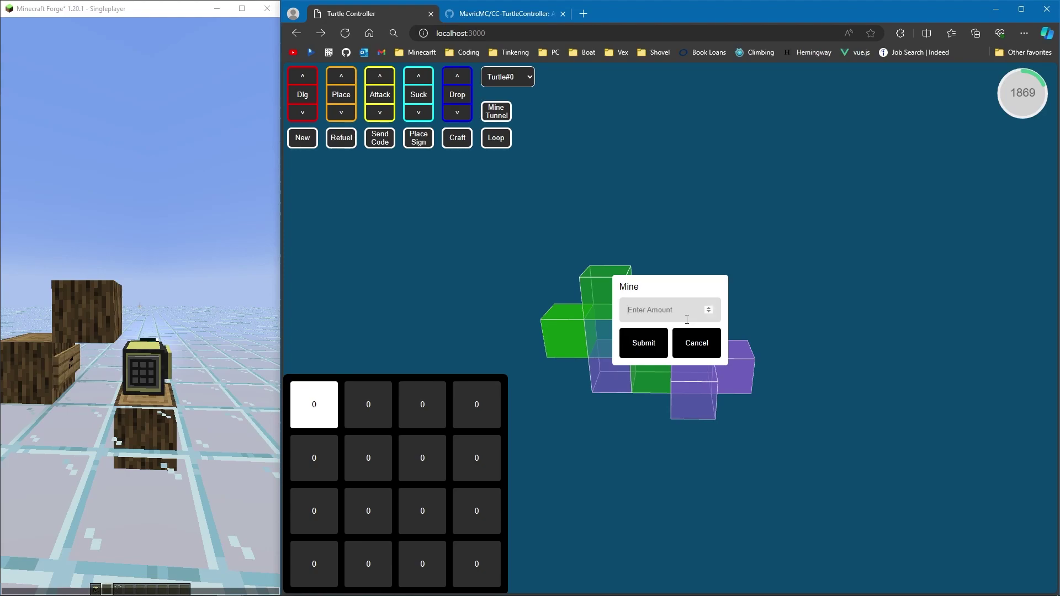
click(694, 347)
click(499, 141)
click(498, 139)
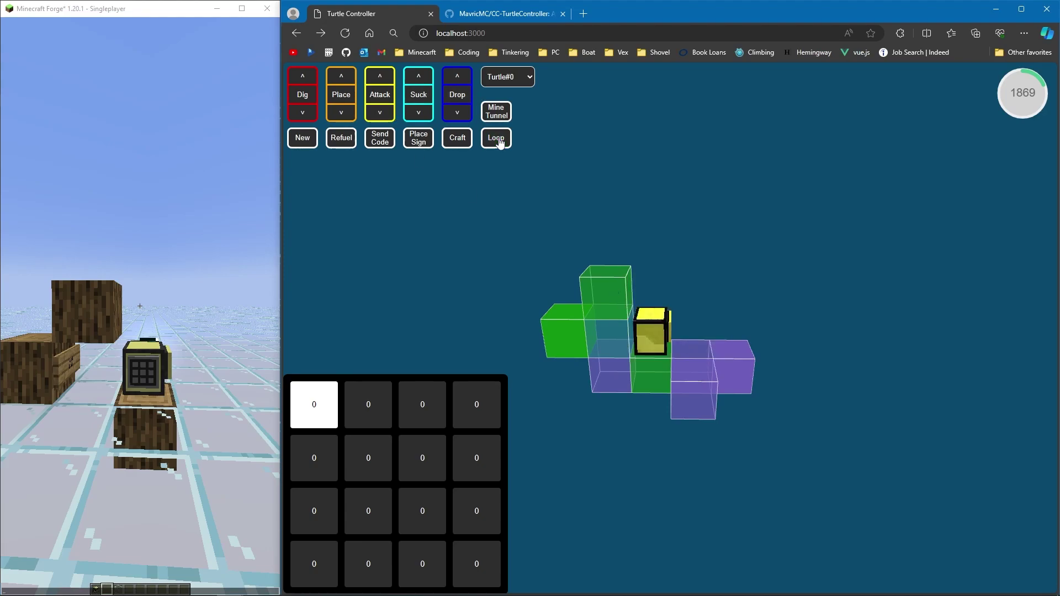
click(498, 139)
click(499, 140)
click(495, 138)
click(504, 118)
click(525, 81)
click(525, 81)
Take a ComputerCraft item from Minecraft's creative inventory and put it into the turtle's first inventory slot.
click(227, 248)
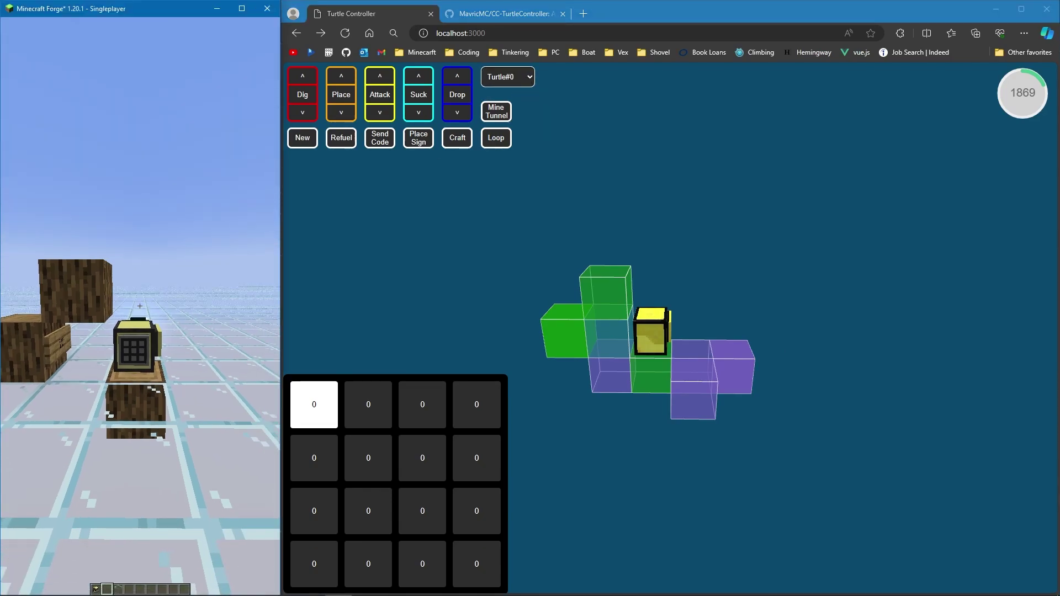
key(e)
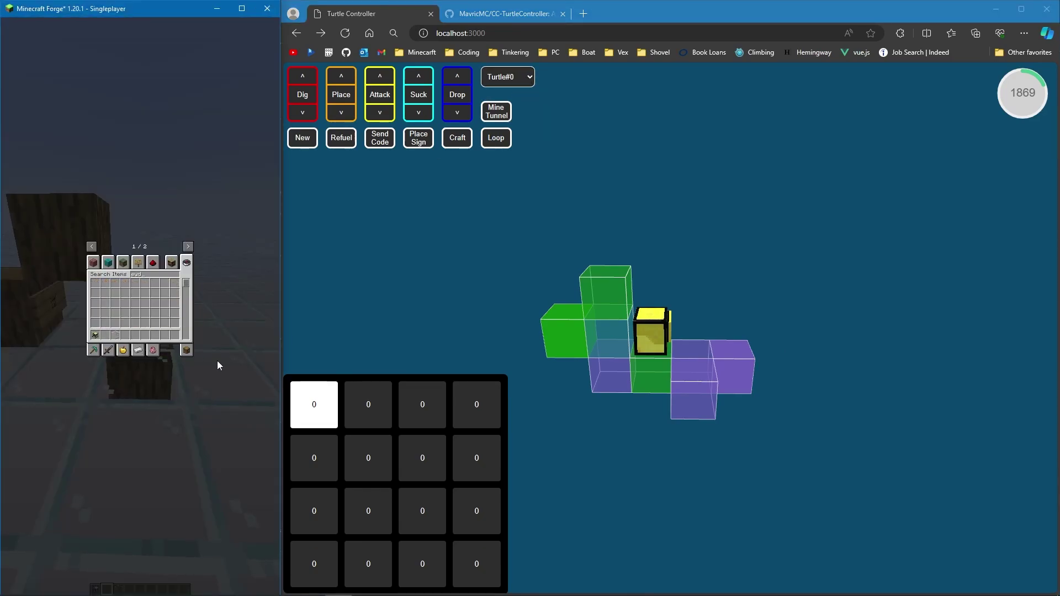
key(e)
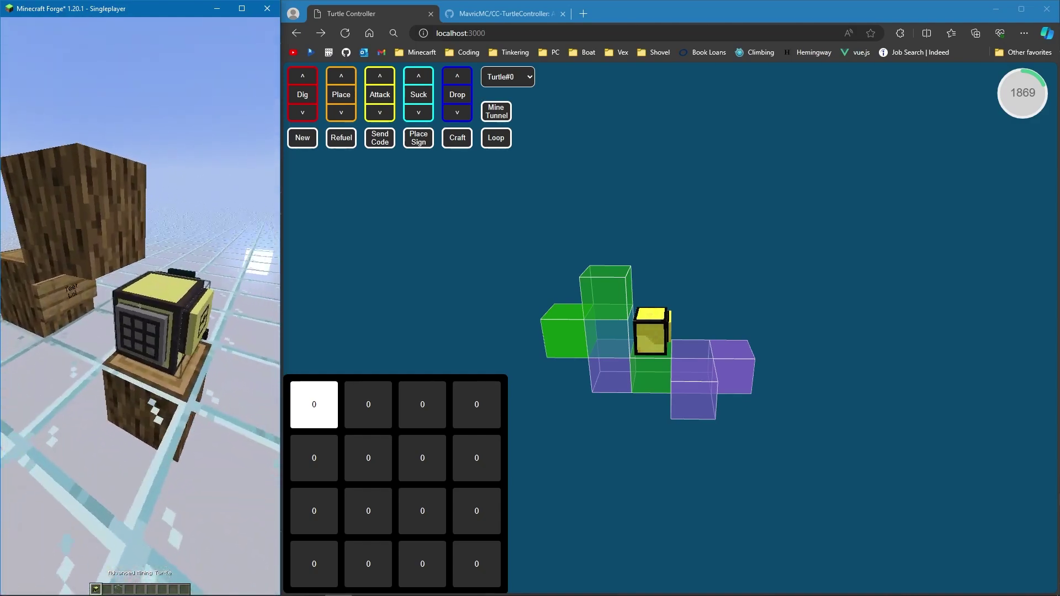
right_click(140, 306)
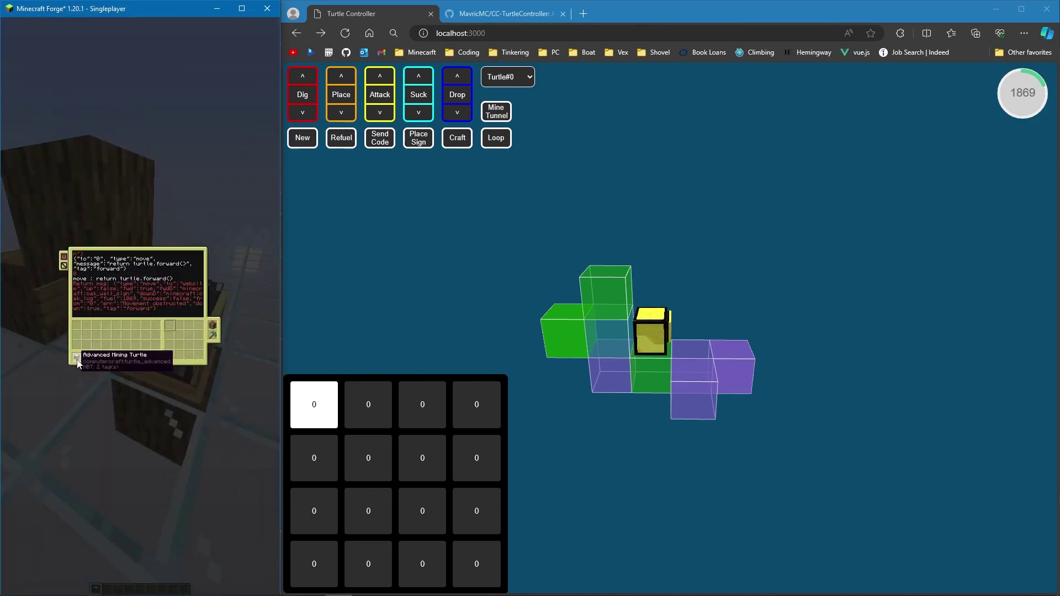
key(Escape)
key(e)
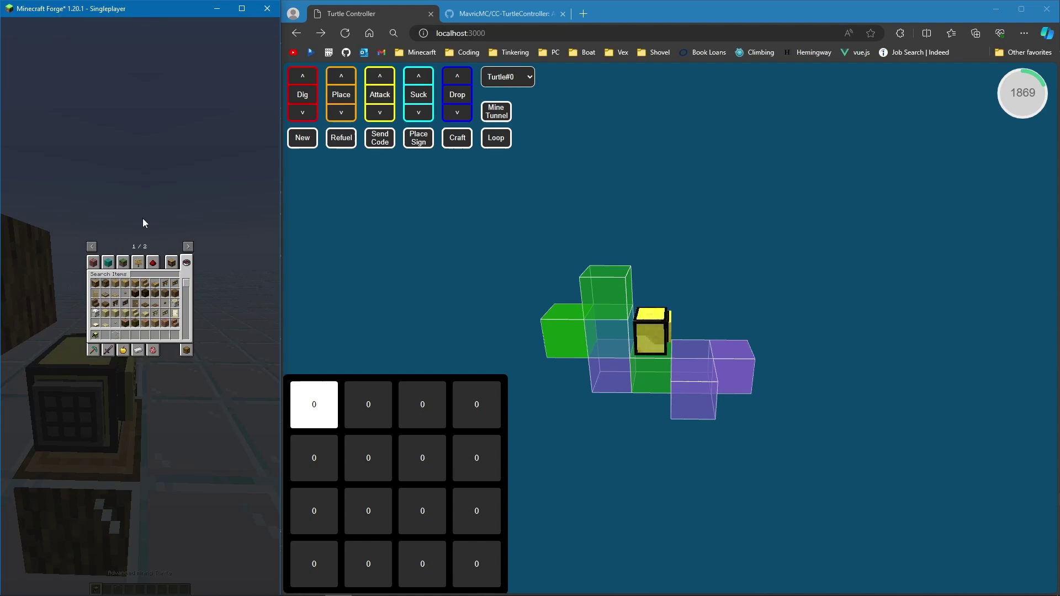
click(187, 246)
click(94, 262)
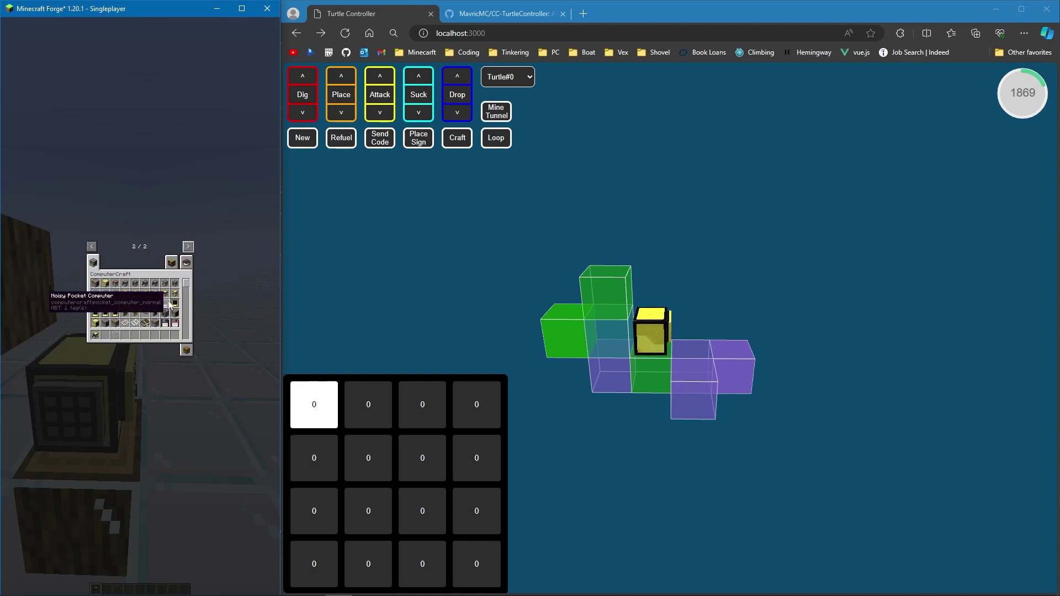
click(124, 295)
click(104, 336)
key(e)
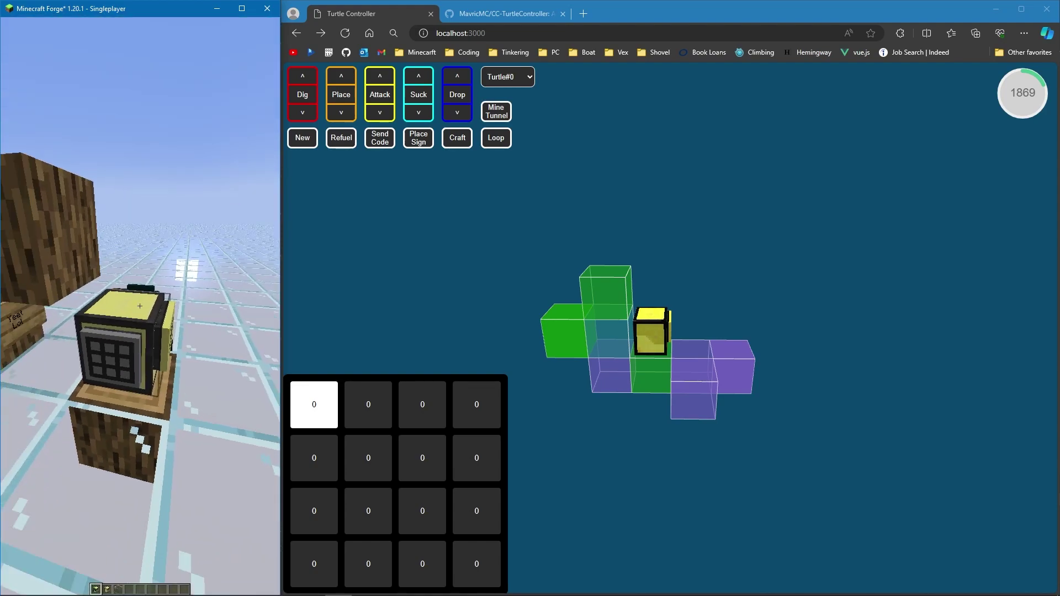
scroll(140, 306, down, 1)
right_click(140, 306)
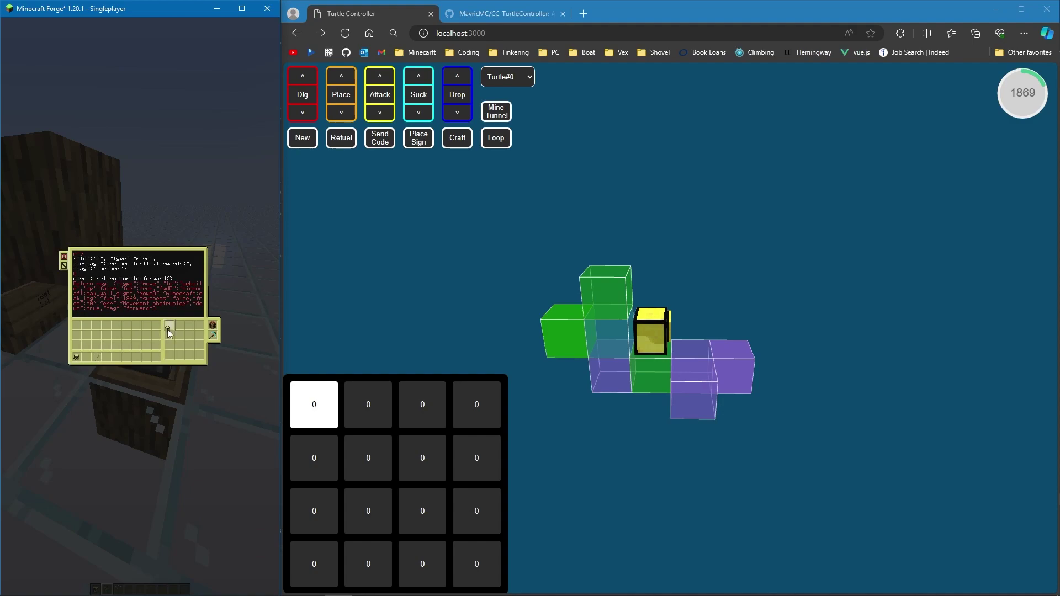
key(Escape)
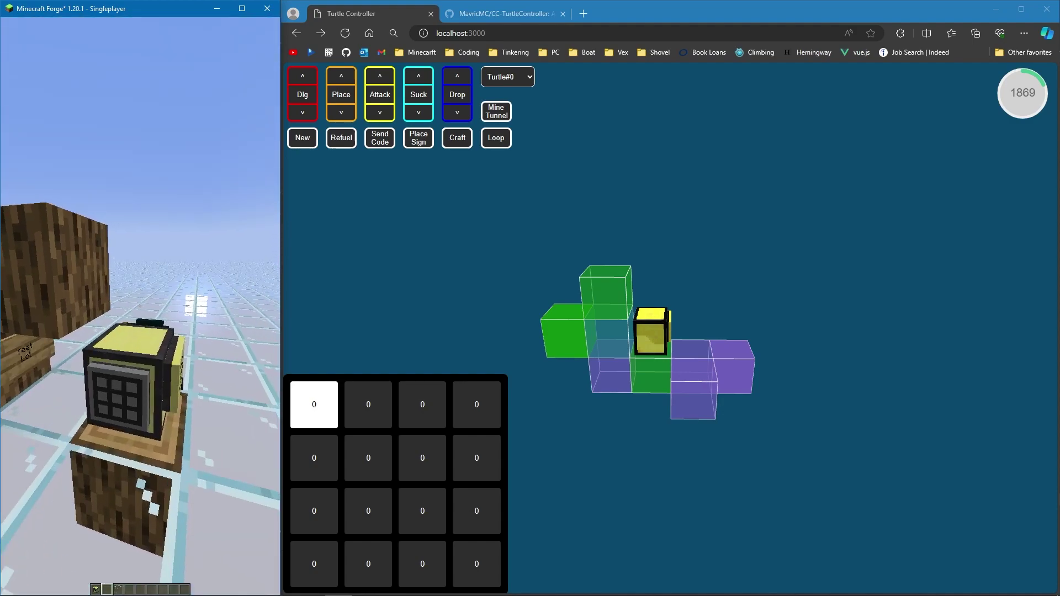
Take a floppy disk from the ComputerCraft items and put it into the turtle's inventory.
key(e)
click(164, 323)
click(104, 334)
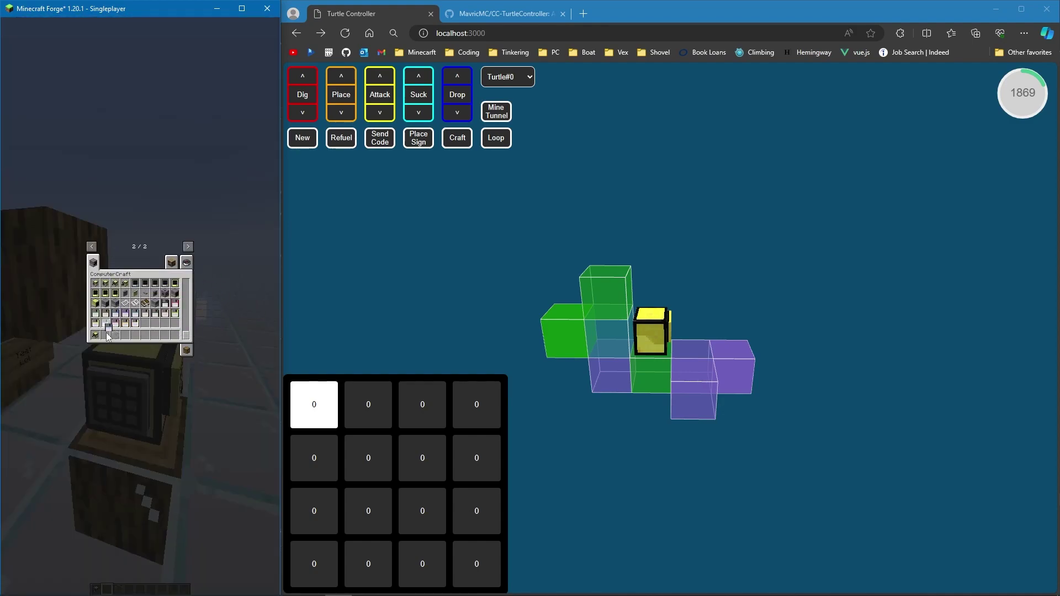
key(e)
right_click(139, 306)
click(93, 357)
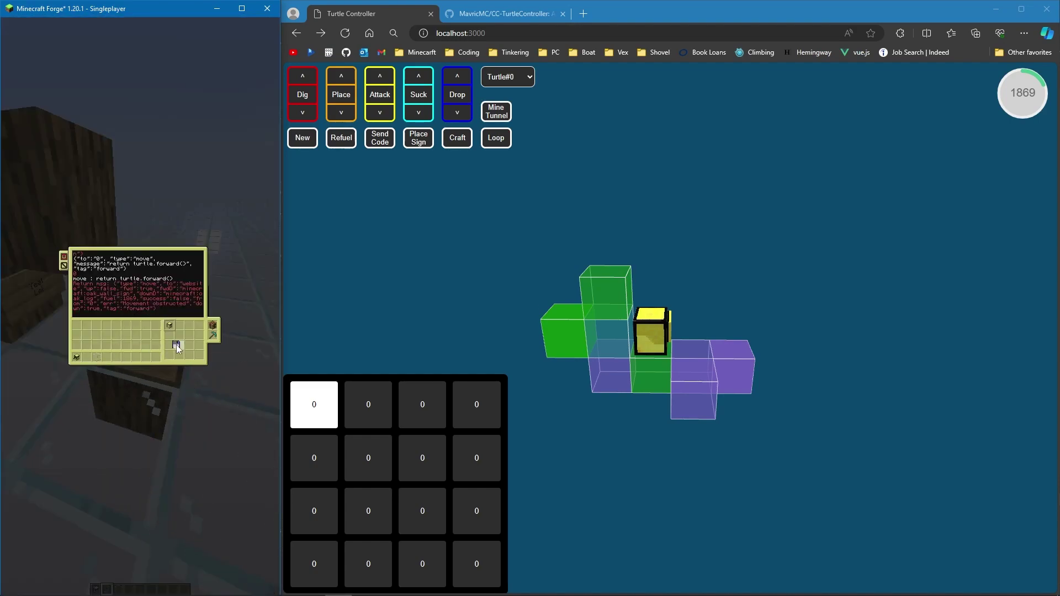
click(188, 344)
key(Escape)
Take a grey ComputerCraft block from the creative inventory and add it to the turtle's inventory beside the floppy disk.
key(e)
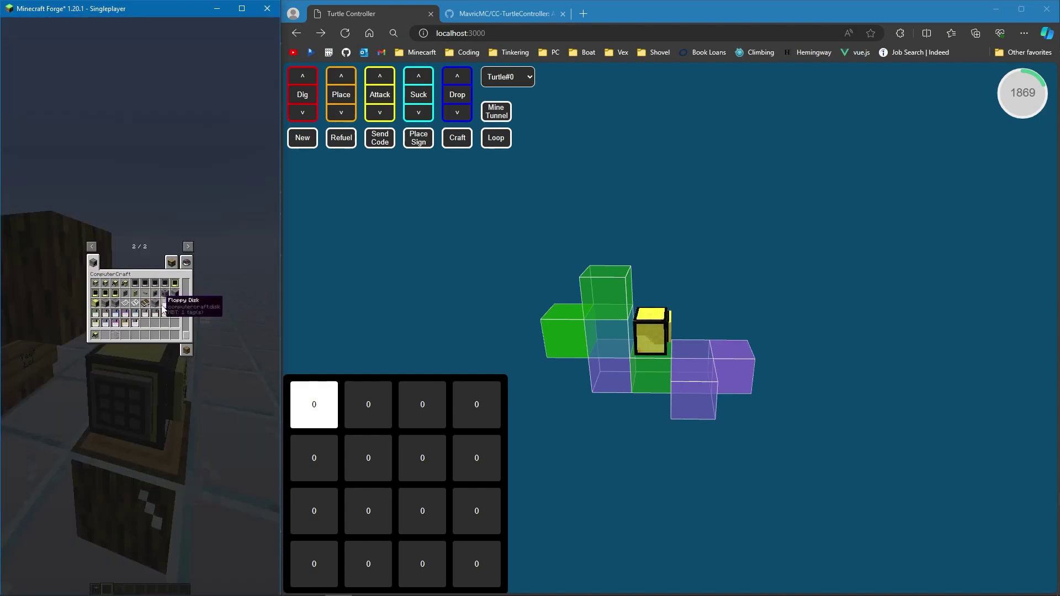
click(158, 308)
click(105, 335)
key(e)
right_click(140, 306)
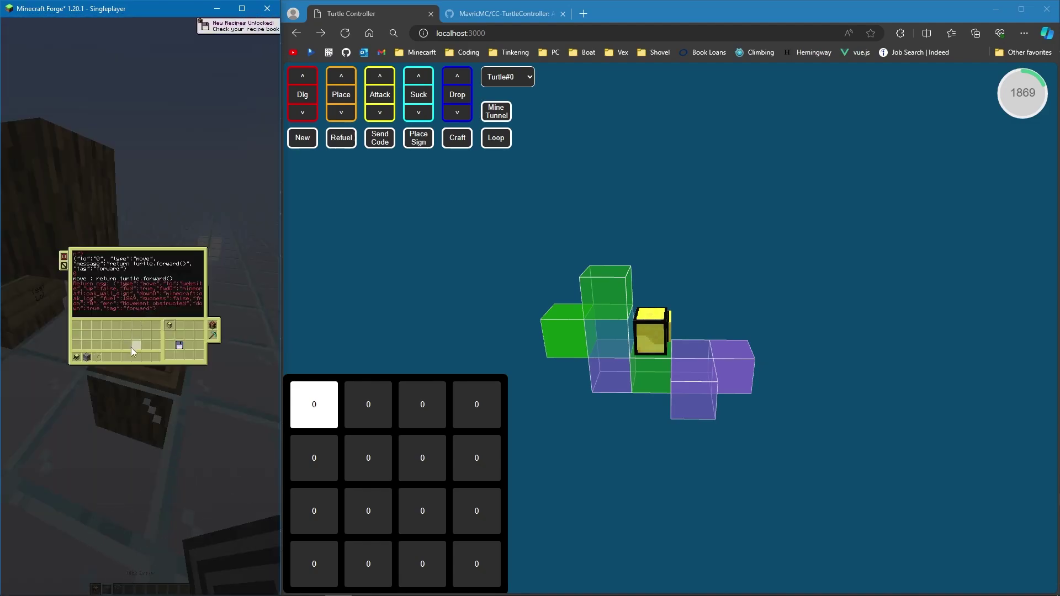
click(87, 360)
click(190, 335)
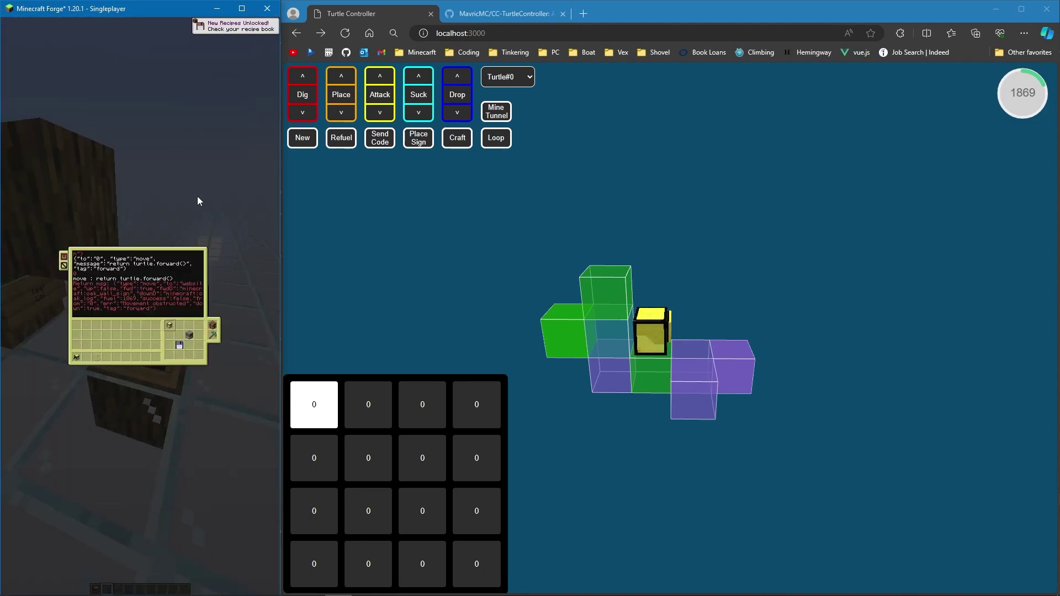
key(Escape)
Widen the Minecraft window to about half the screen and move the turtle backward from the website.
drag(279, 280, 540, 301)
key(Escape)
key(s)
key(t)
click(809, 241)
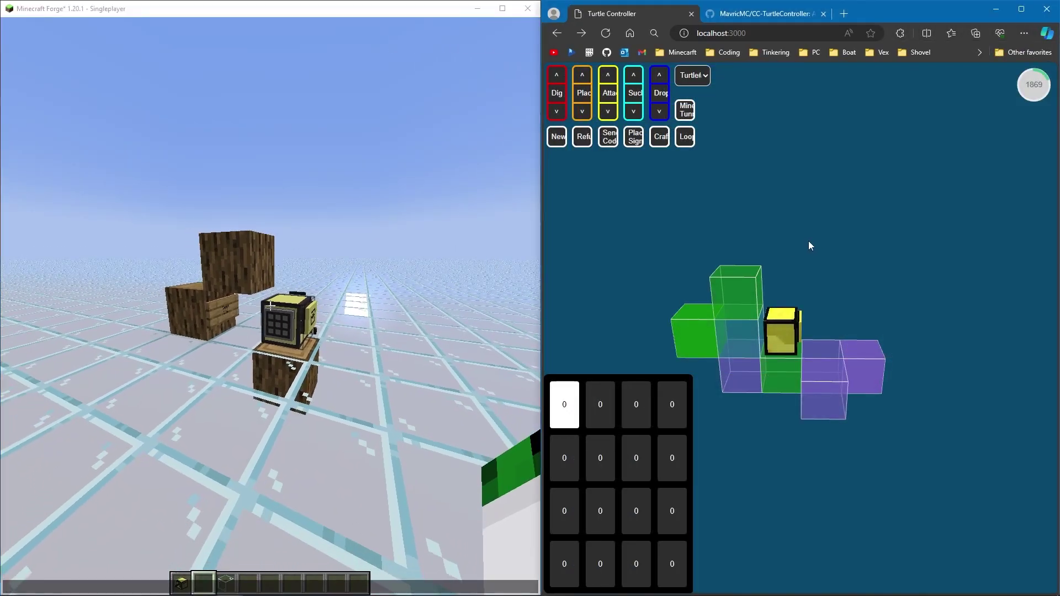
key(s)
key(s)
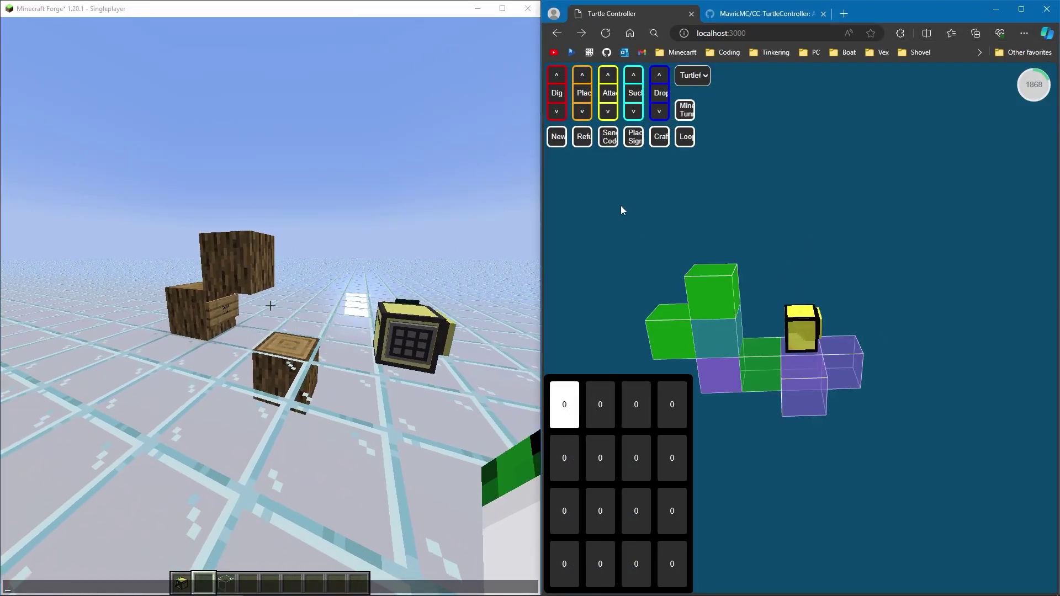
Create a new turtle from the website and inspect the contents of the disk drive placed in Minecraft.
click(557, 141)
click(357, 218)
key(Escape)
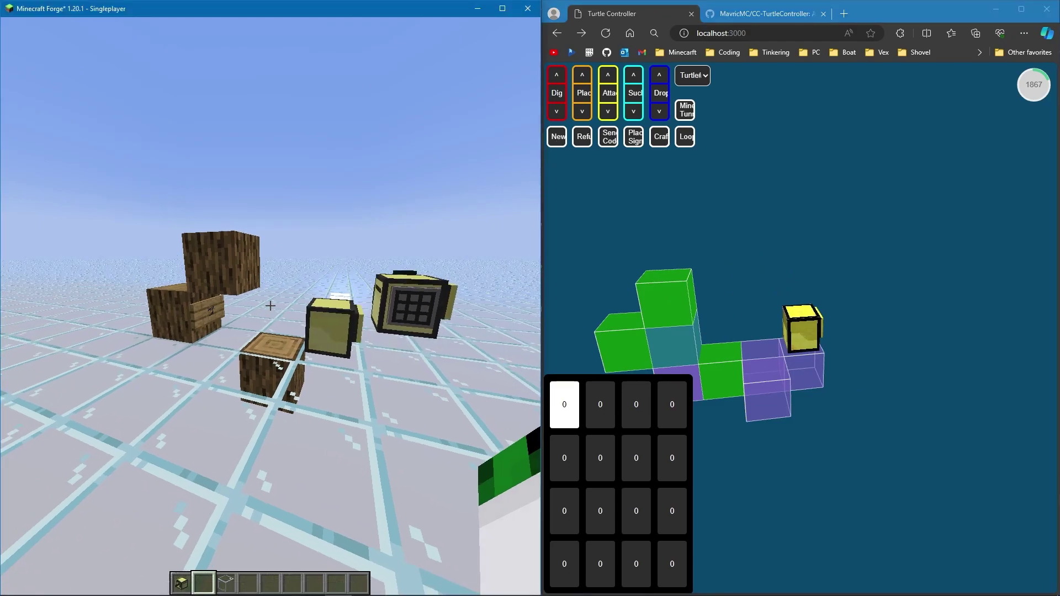
right_click(270, 306)
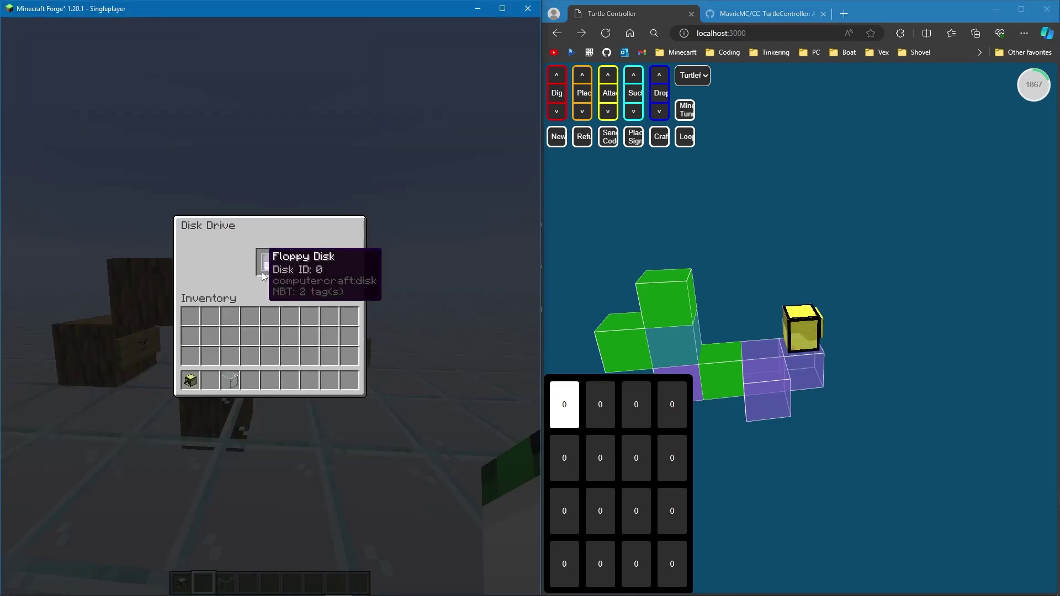
key(Escape)
click(270, 306)
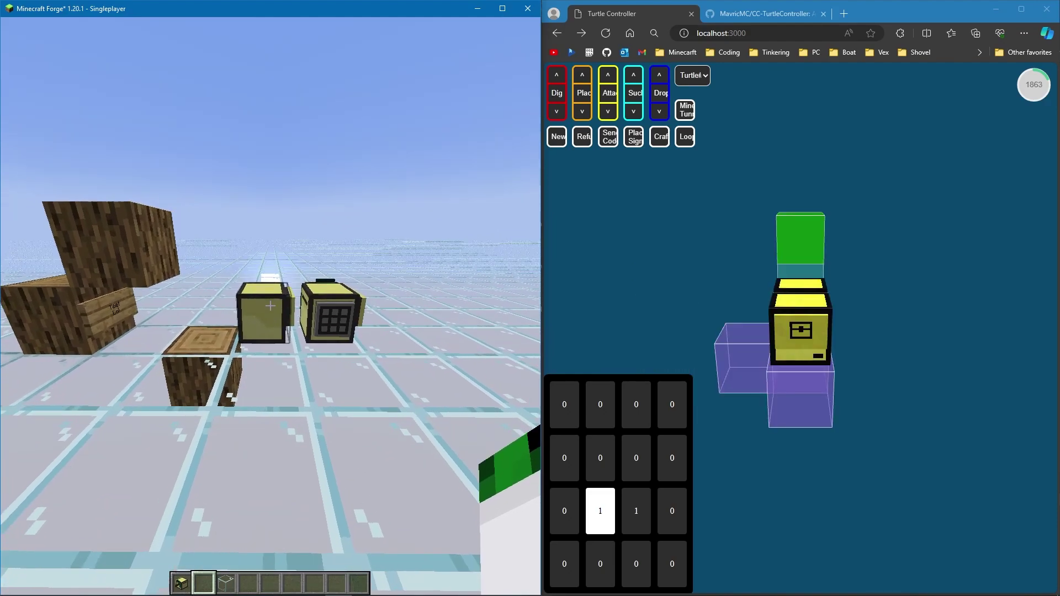
Examine the terminals of the newly created turtle and the original turtle in Minecraft.
right_click(270, 306)
key(Escape)
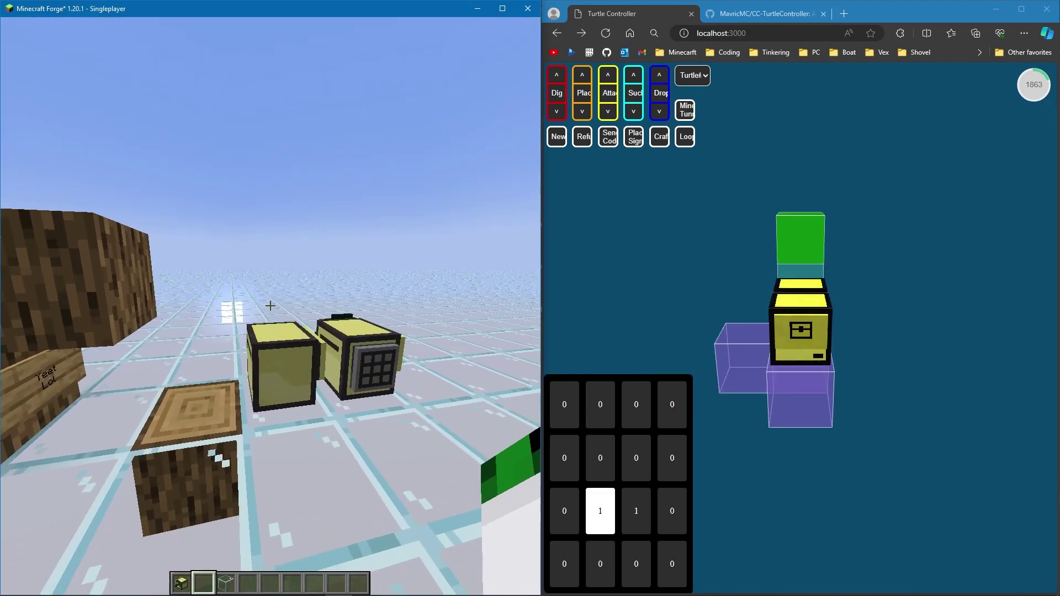
key(s)
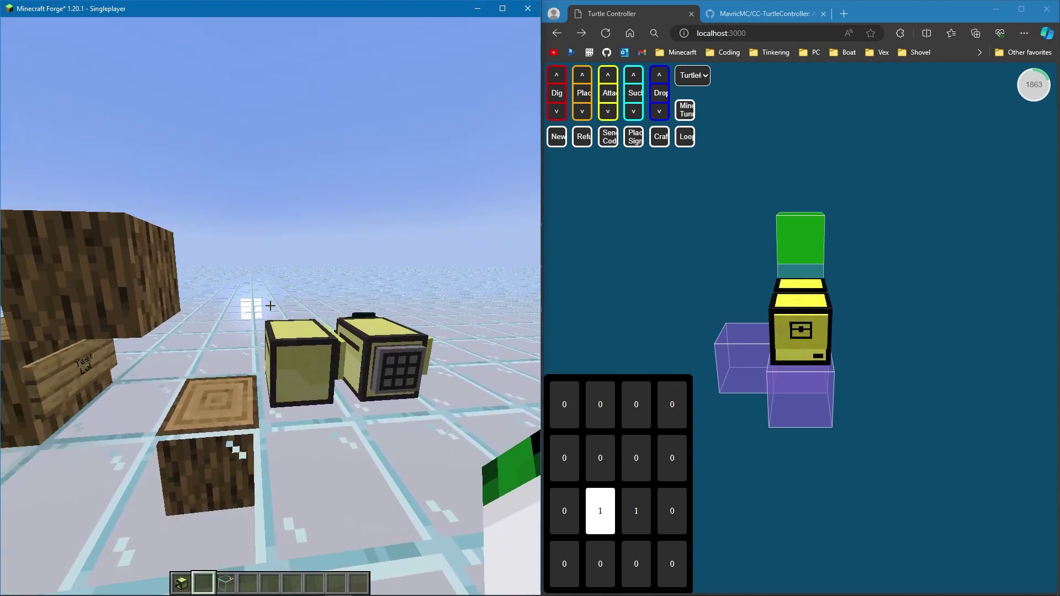
key(t)
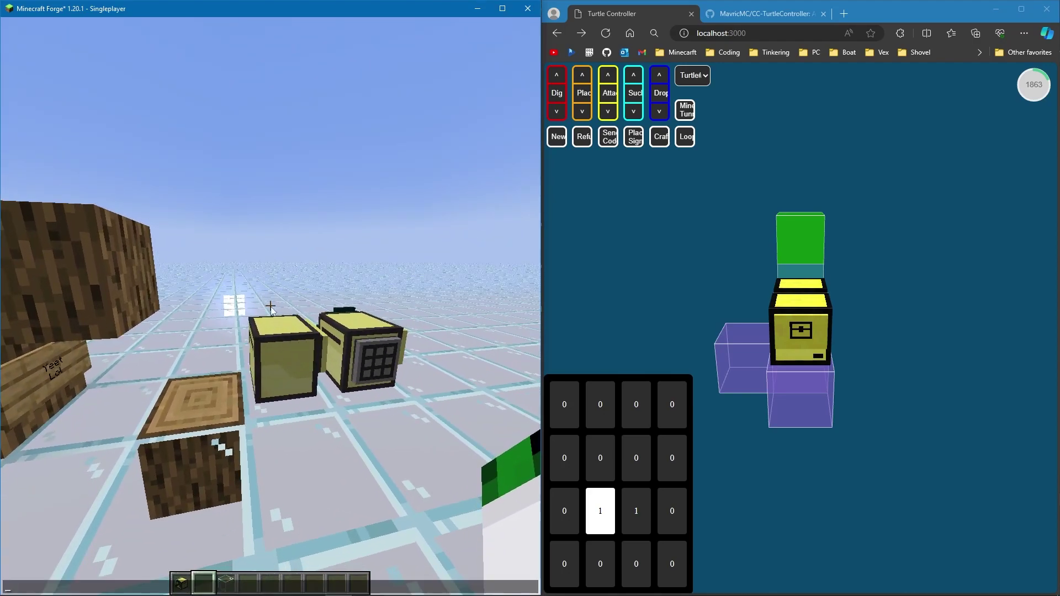
key(Escape)
right_click(270, 306)
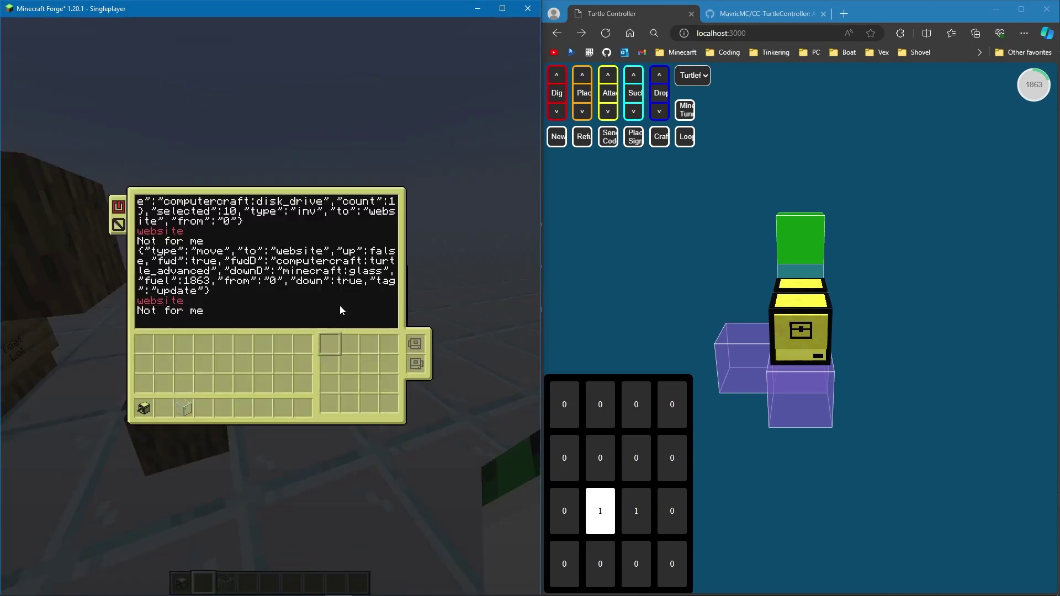
key(Escape)
right_click(270, 305)
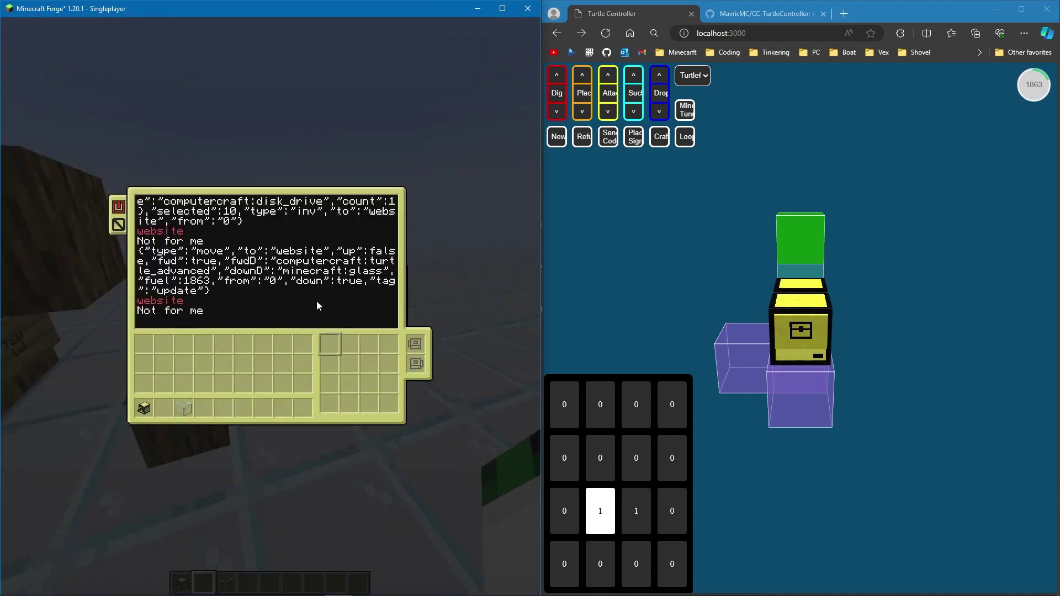
key(Escape)
key(t)
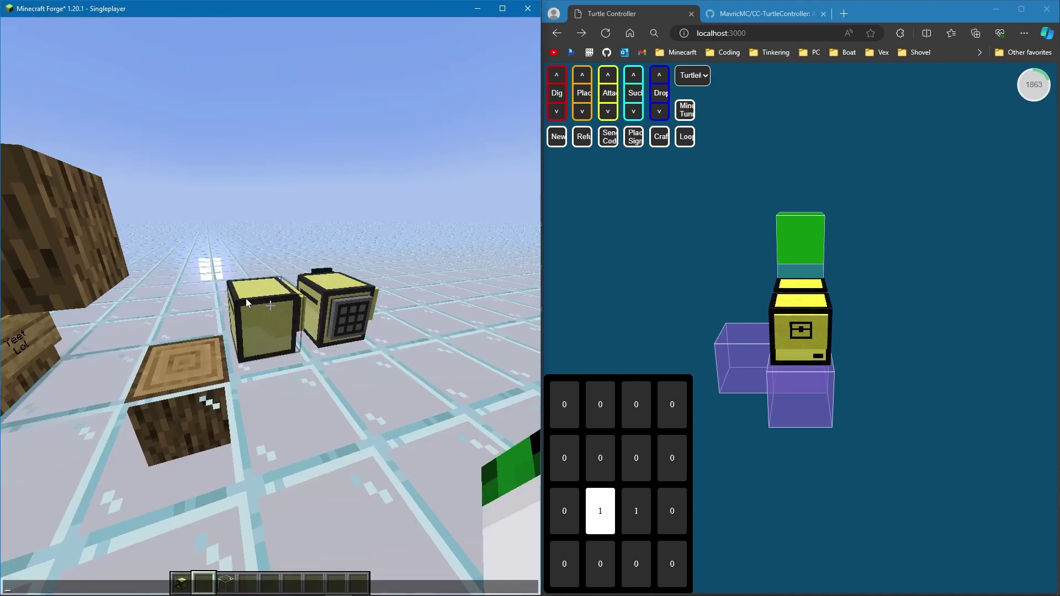
Back Turtle #0 away from the new turtle and switch the website's controls to Turtle #1.
click(703, 77)
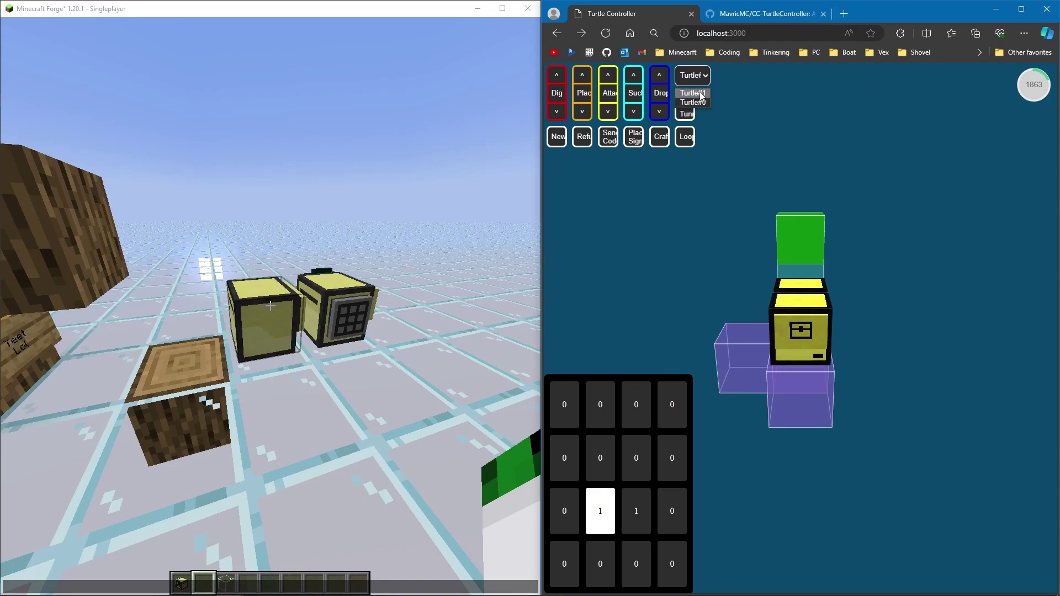
click(869, 285)
drag(869, 285, 929, 292)
drag(820, 299, 920, 304)
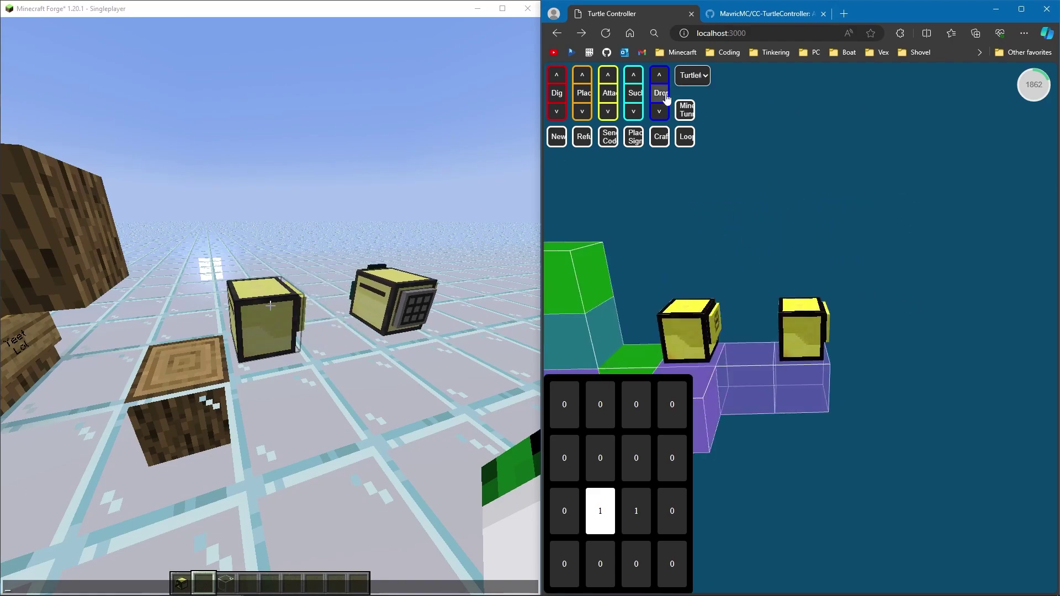
click(688, 80)
click(693, 94)
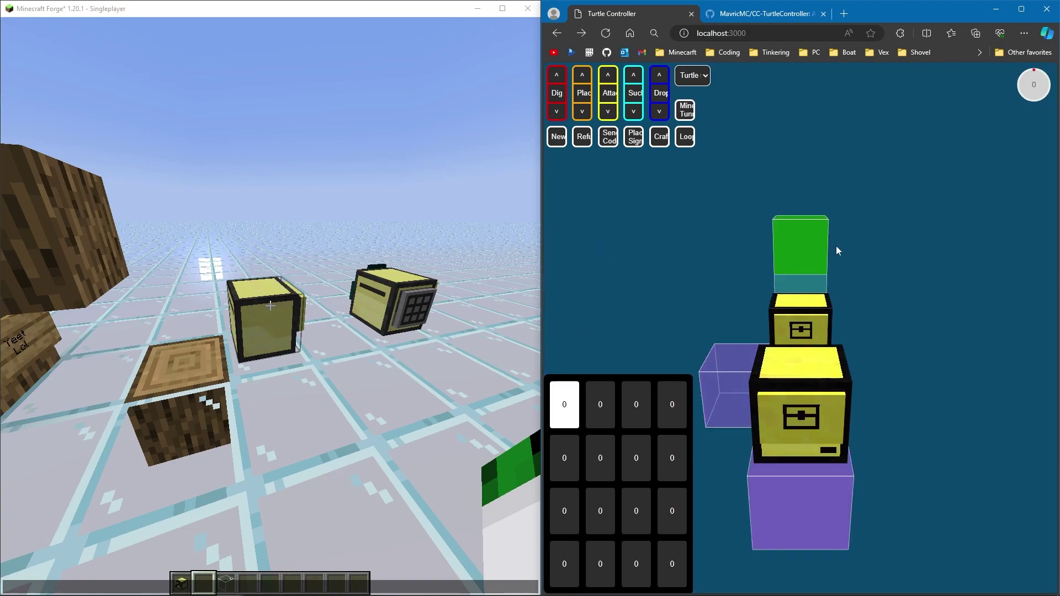
drag(845, 301, 874, 300)
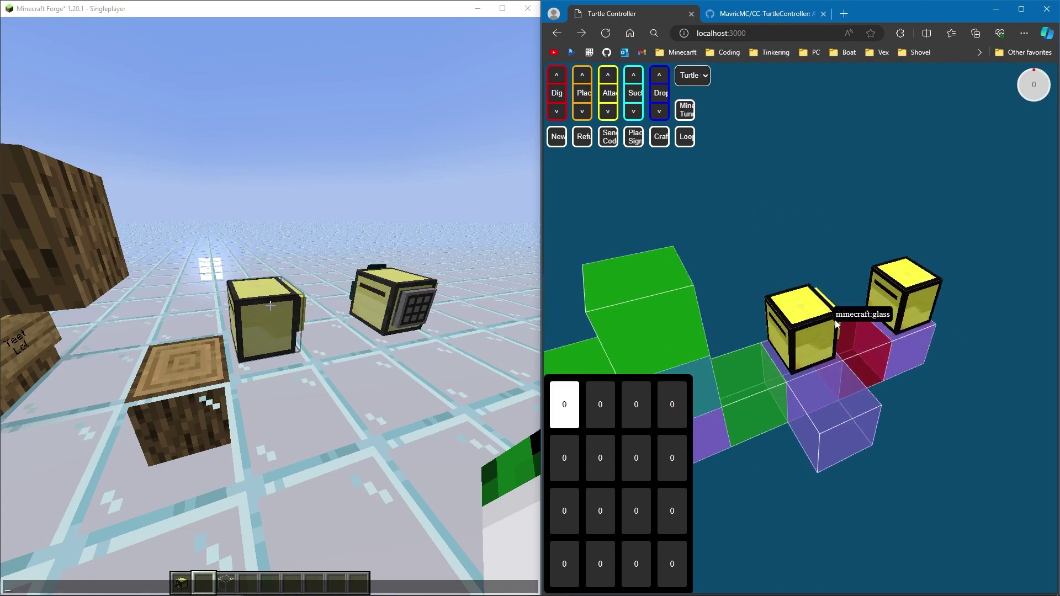
Inspect the new turtle's terminal output and empty inventory in Minecraft.
click(302, 355)
key(s)
key(t)
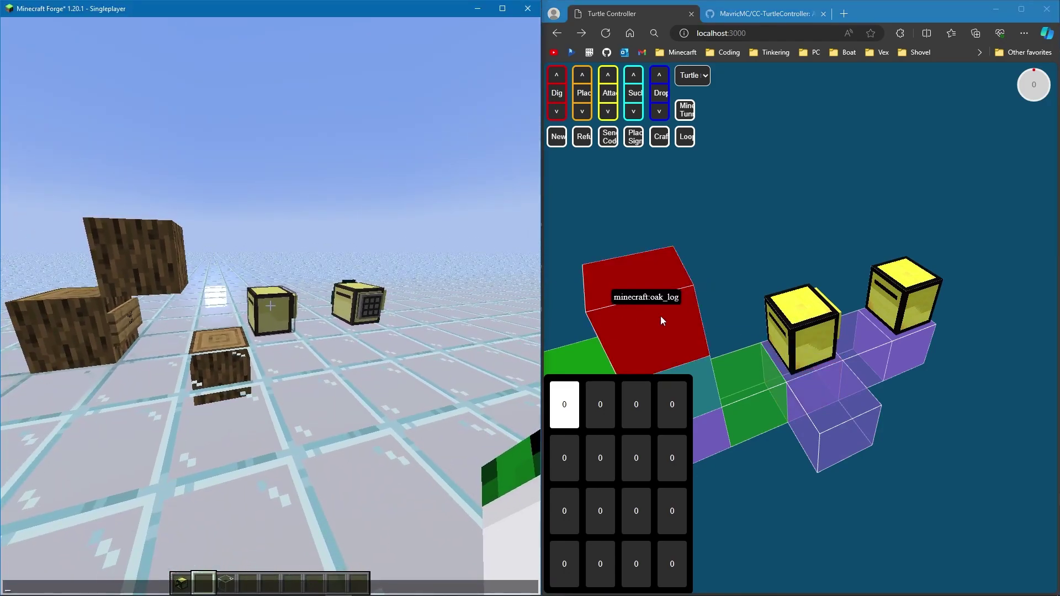
right_click(271, 306)
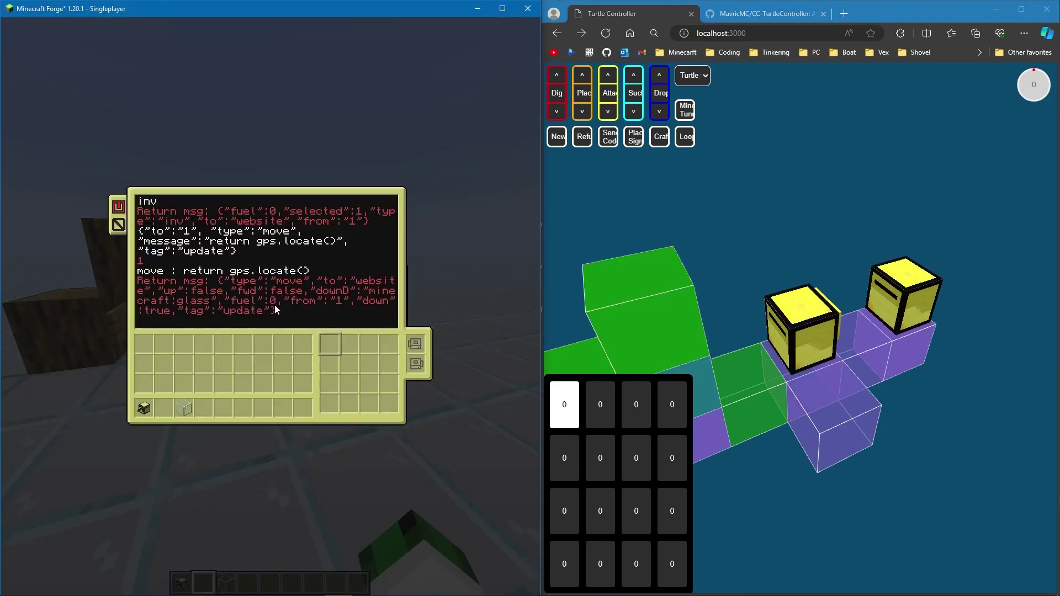
key(Escape)
Take a diamond pickaxe from the creative Tools & Utilities items and put it in the second hotbar slot.
key(e)
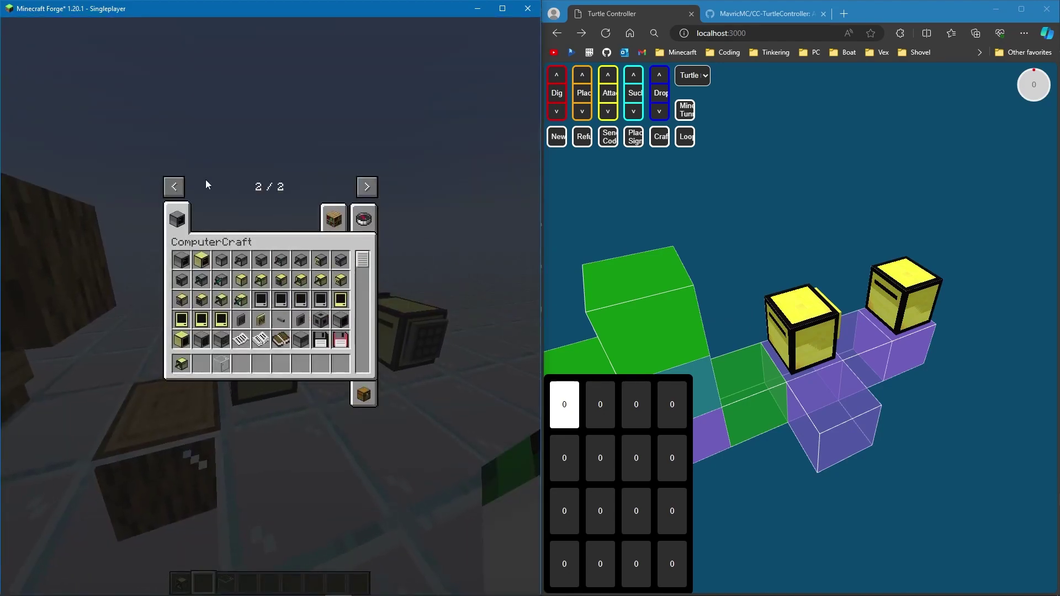
click(174, 187)
click(265, 221)
scroll(301, 292, down, 8)
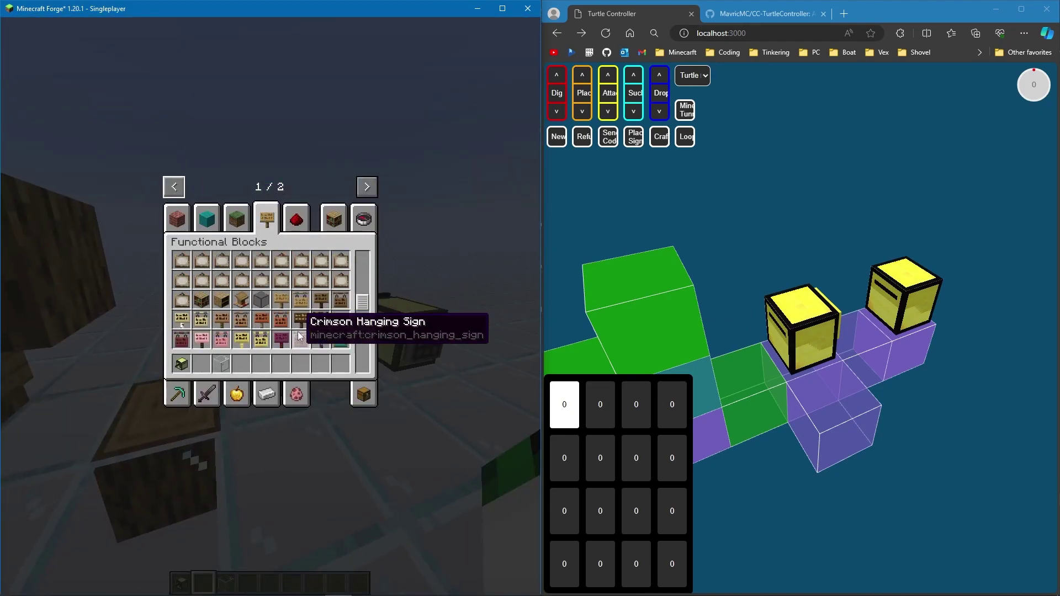
scroll(279, 287, up, 2)
click(178, 394)
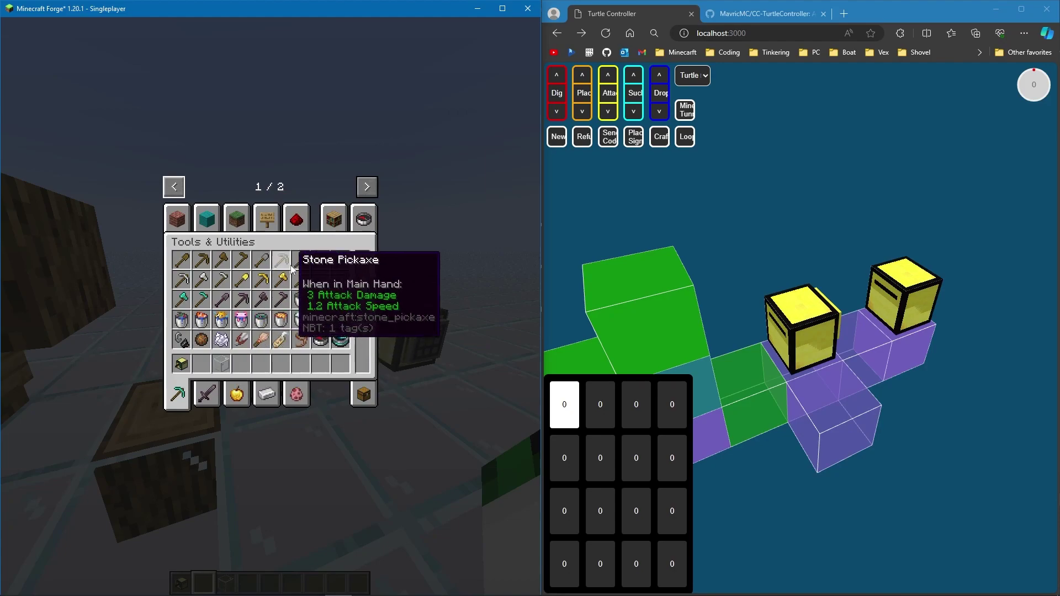
click(343, 283)
click(202, 365)
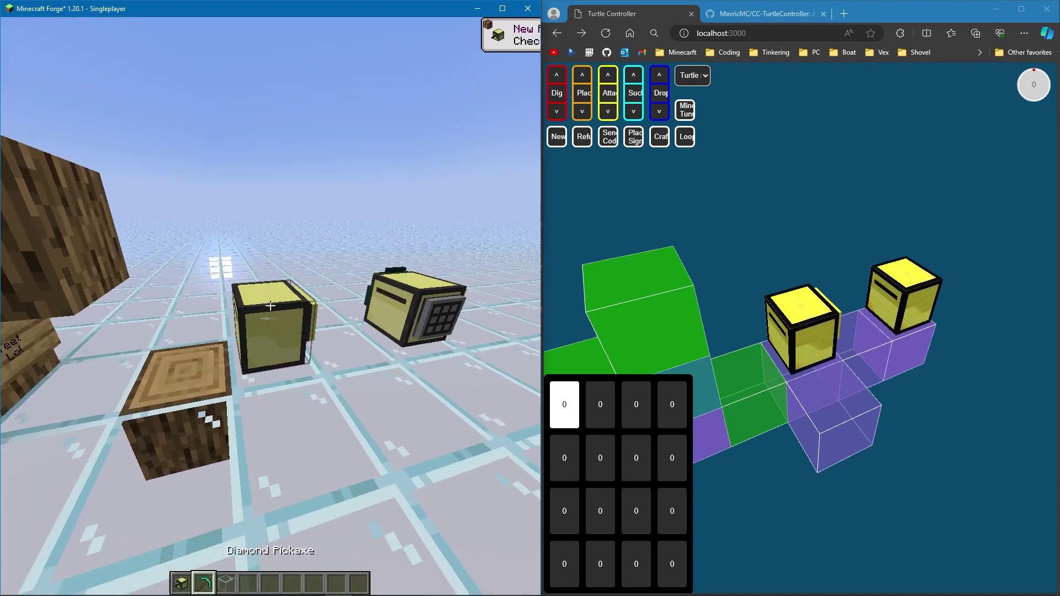
Copy a stack of crafting tables from the original turtle's equipped upgrade and split it across two hotbar slots, one and 63.
scroll(270, 306, down, 2)
key(e)
key(e)
right_click(270, 306)
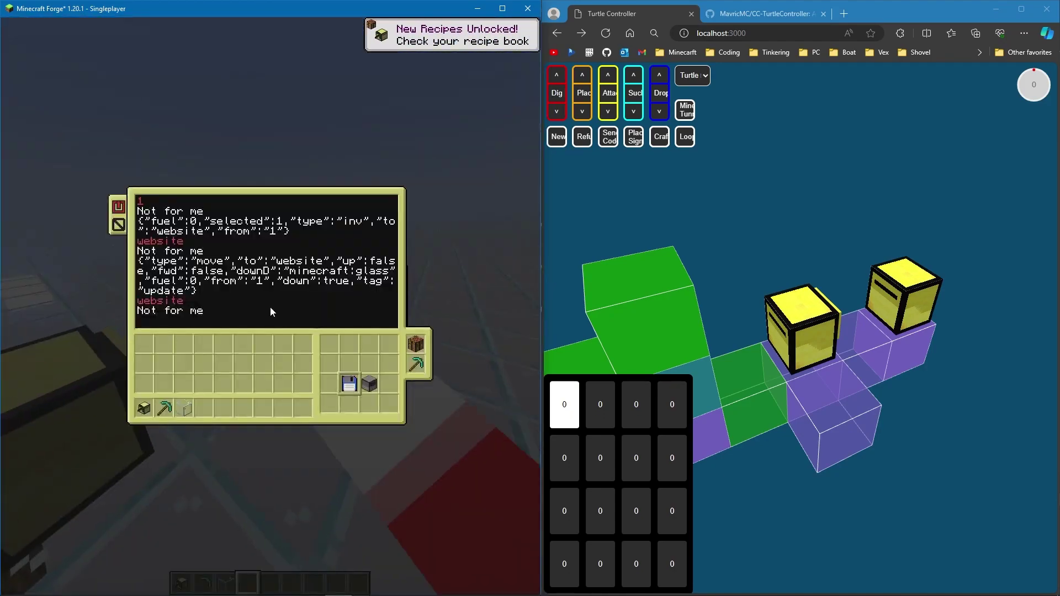
middle_click(413, 345)
click(388, 364)
click(224, 410)
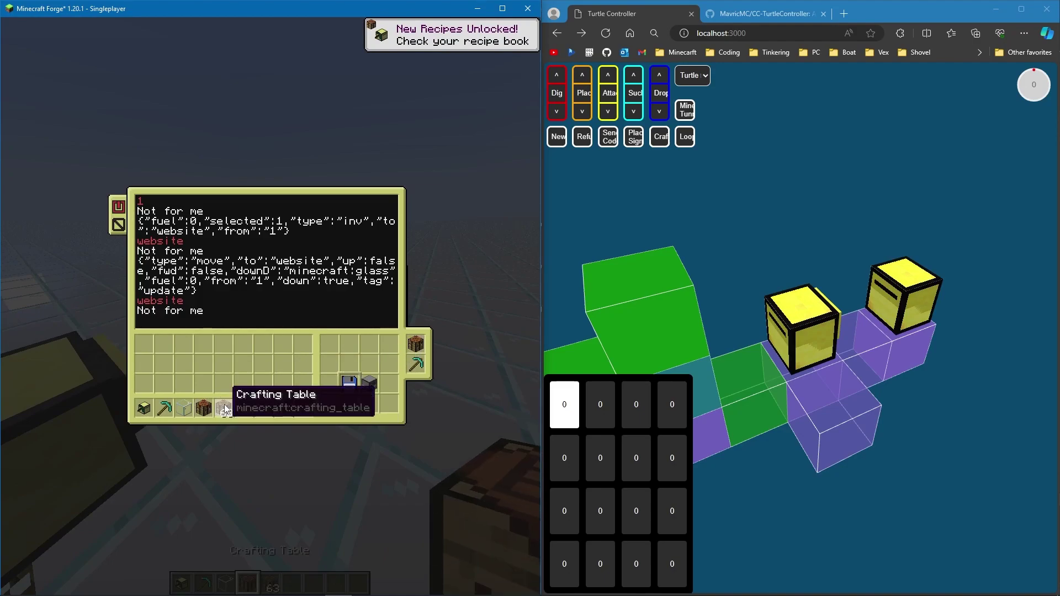
Put the single crafting table and the diamond pickaxe into the new turtle's first two inventory slots.
key(Escape)
scroll(270, 306, down, 3)
right_click(271, 306)
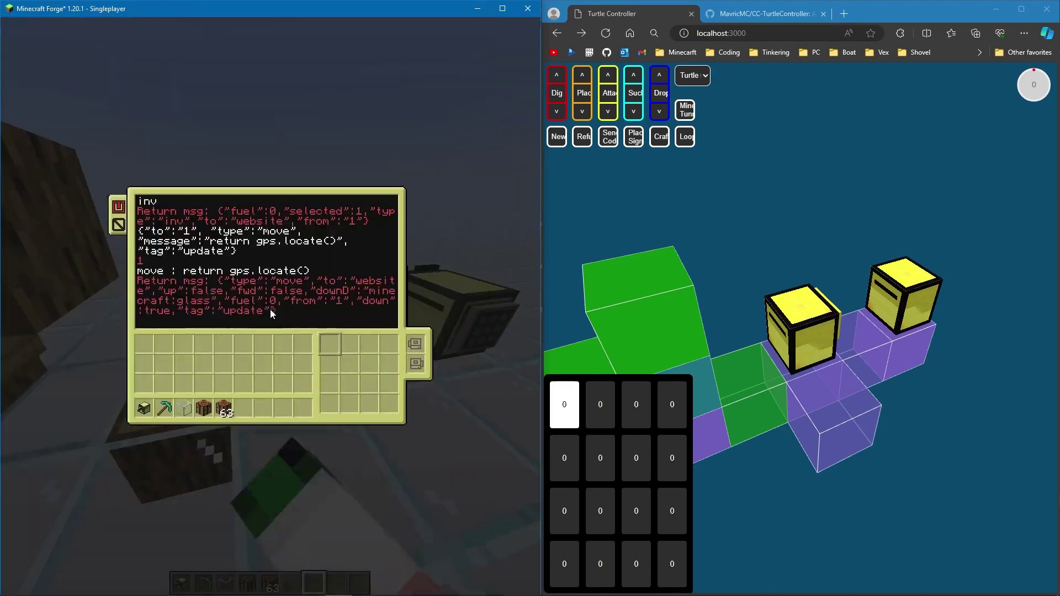
shift+click(170, 409)
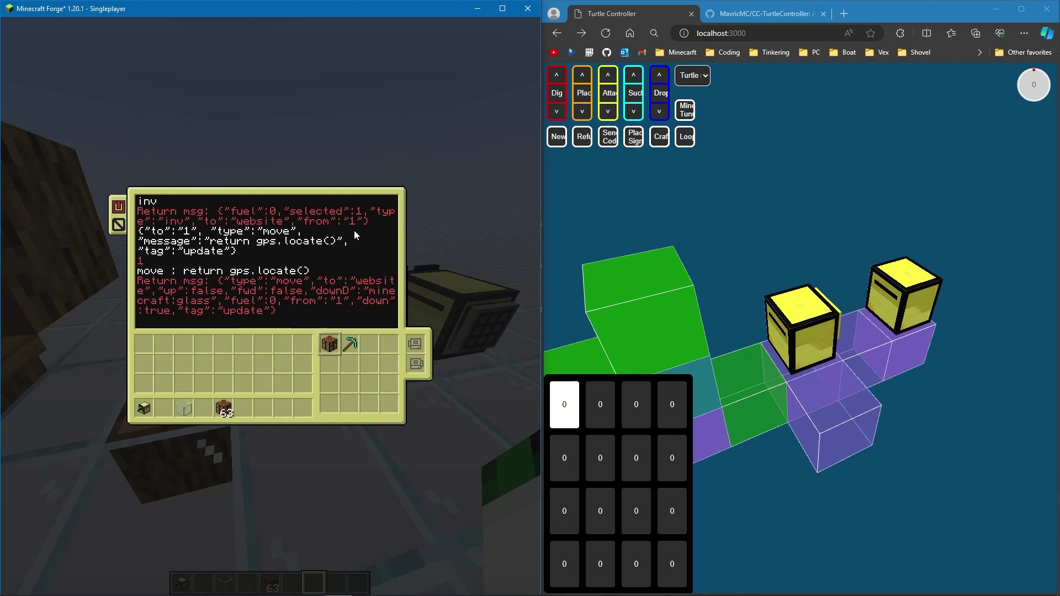
key(Escape)
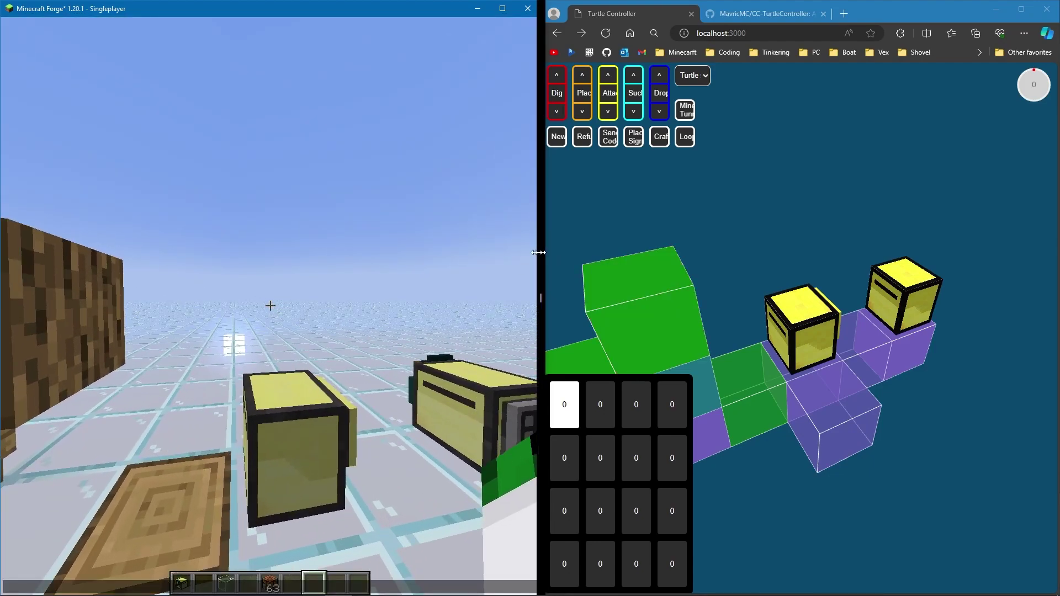
Widen the website window beside Minecraft and refresh Turtle #1's inventory.
drag(542, 259, 431, 288)
right_click(465, 396)
click(514, 265)
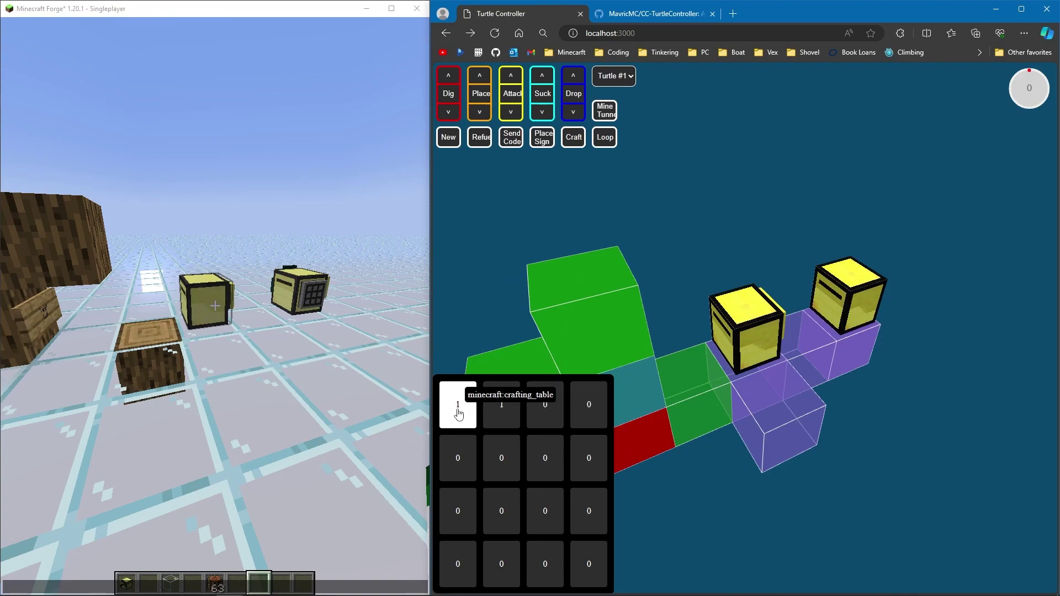
Transfer the crafting table from Turtle #1's first slot to the second slot of the second inventory row.
right_click(463, 424)
right_click(493, 474)
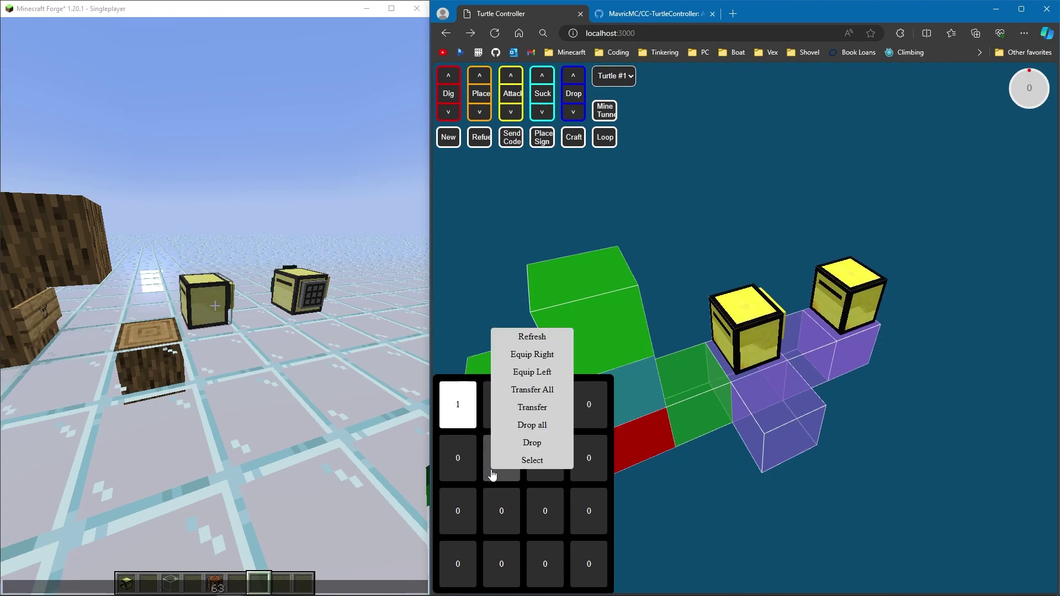
click(518, 402)
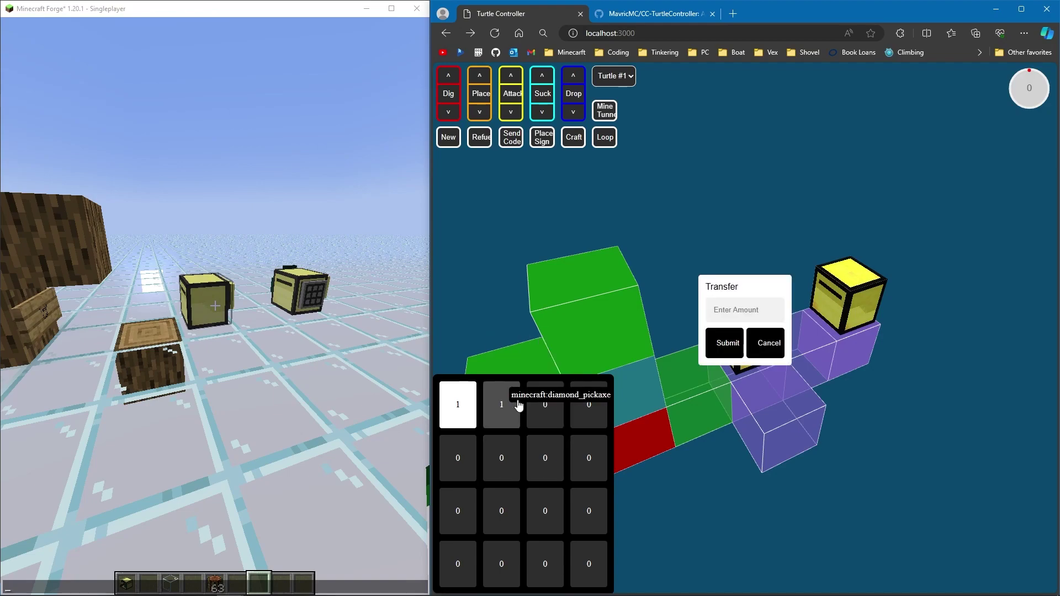
click(743, 310)
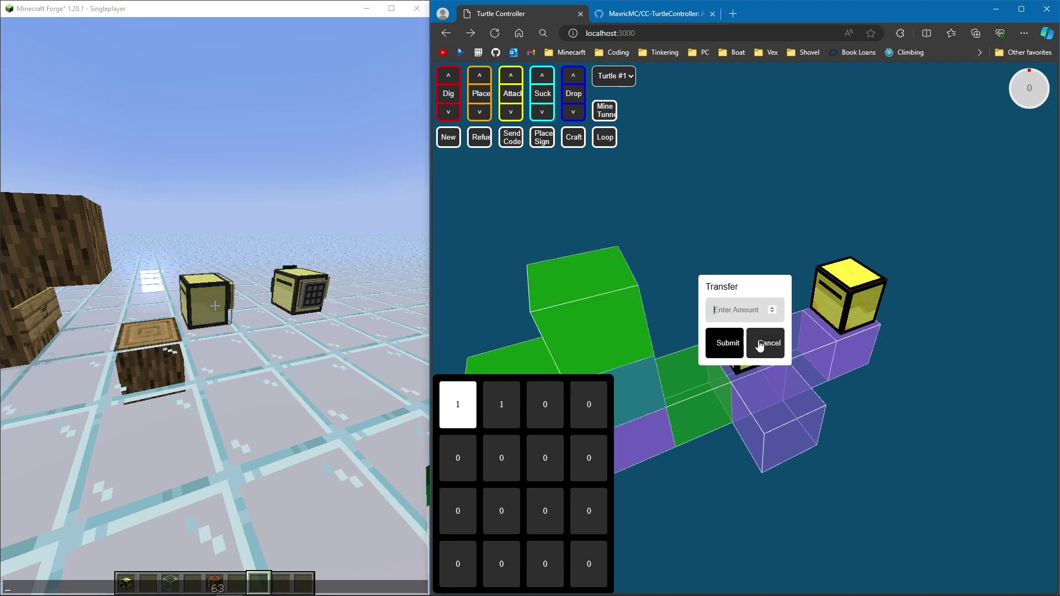
click(727, 346)
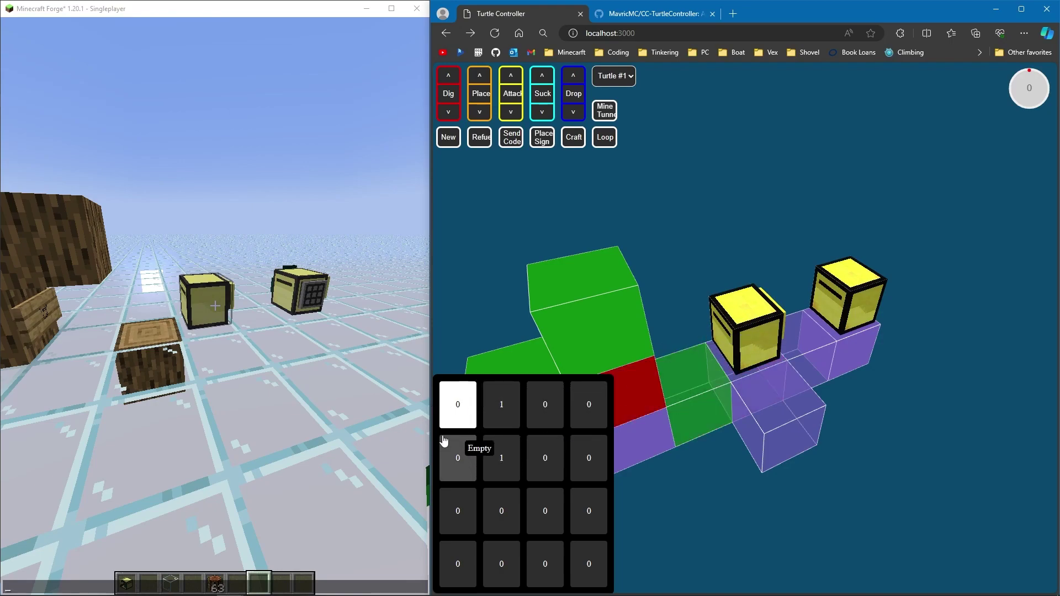
Put the 63 crafting tables in the first slot of Turtle #1's third inventory row and refresh the website's inventory.
click(252, 337)
key(Escape)
right_click(215, 306)
click(176, 411)
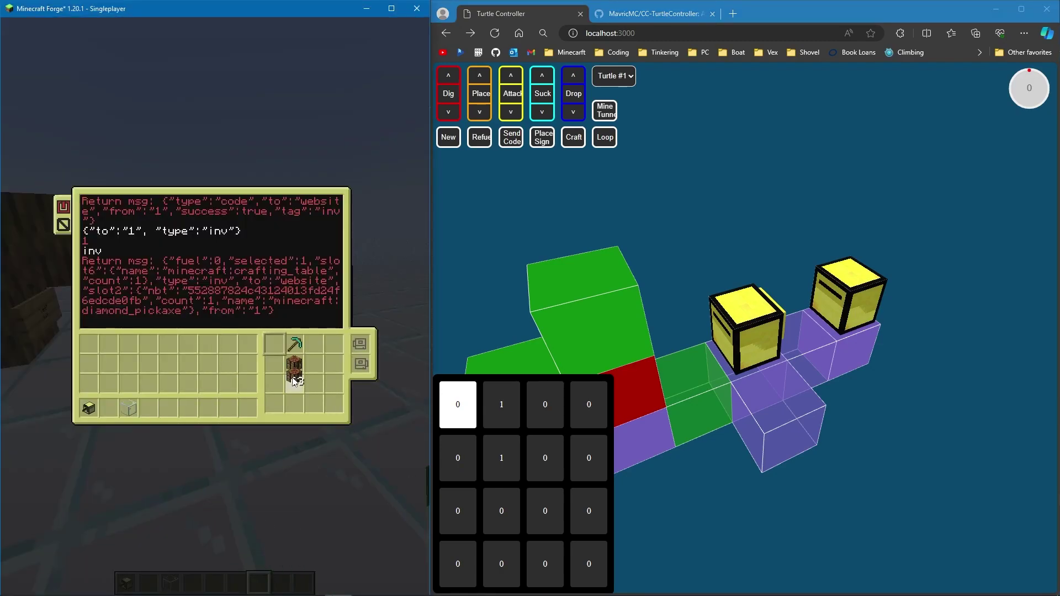
click(275, 385)
right_click(468, 399)
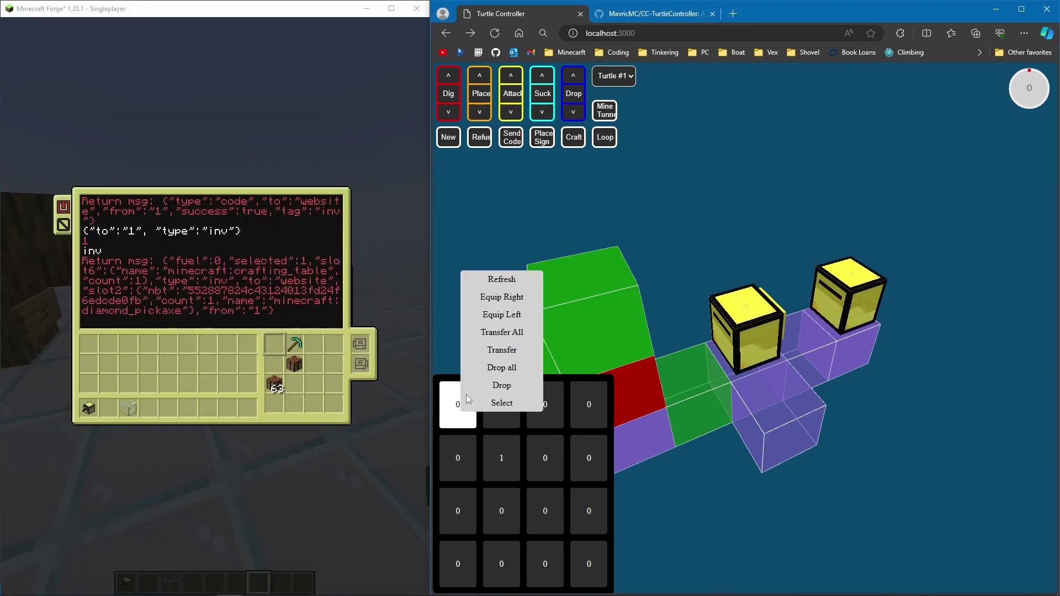
click(504, 296)
Select the 63-crafting-table slot at the start of Turtle #1's third inventory row.
right_click(462, 502)
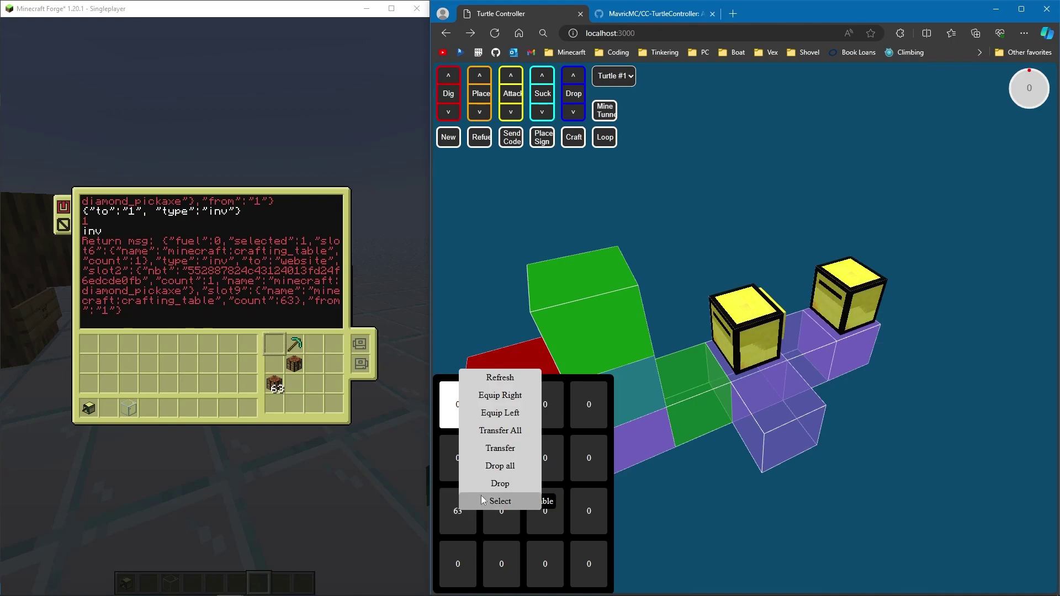
right_click(467, 423)
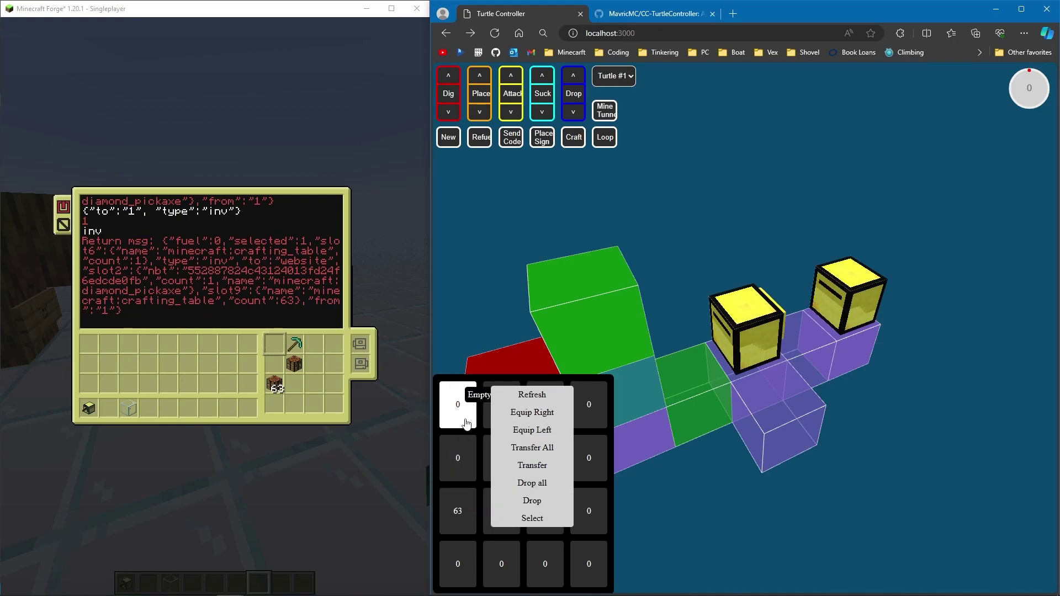
click(489, 346)
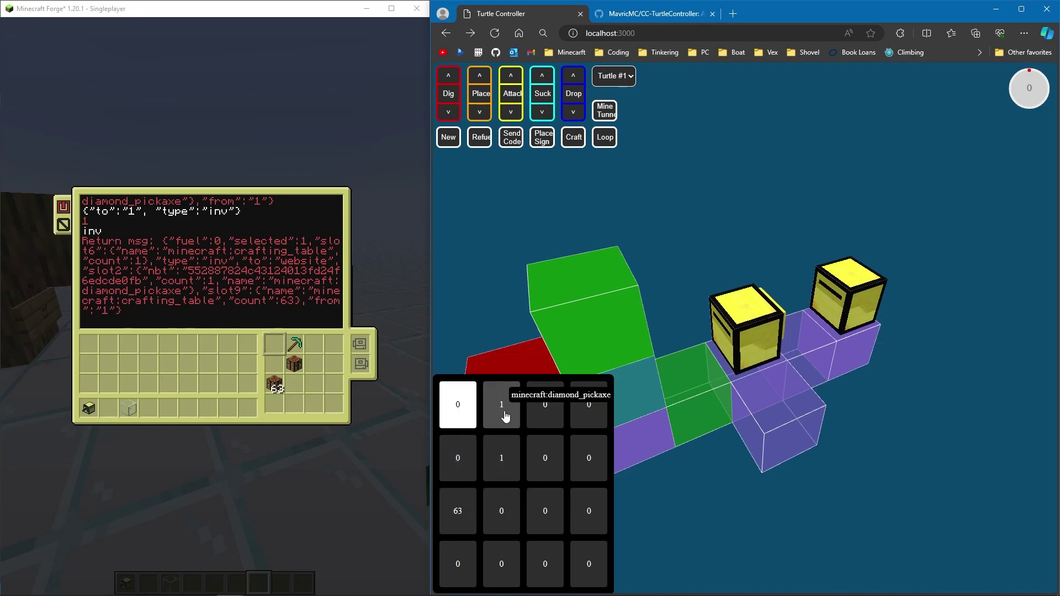
click(462, 516)
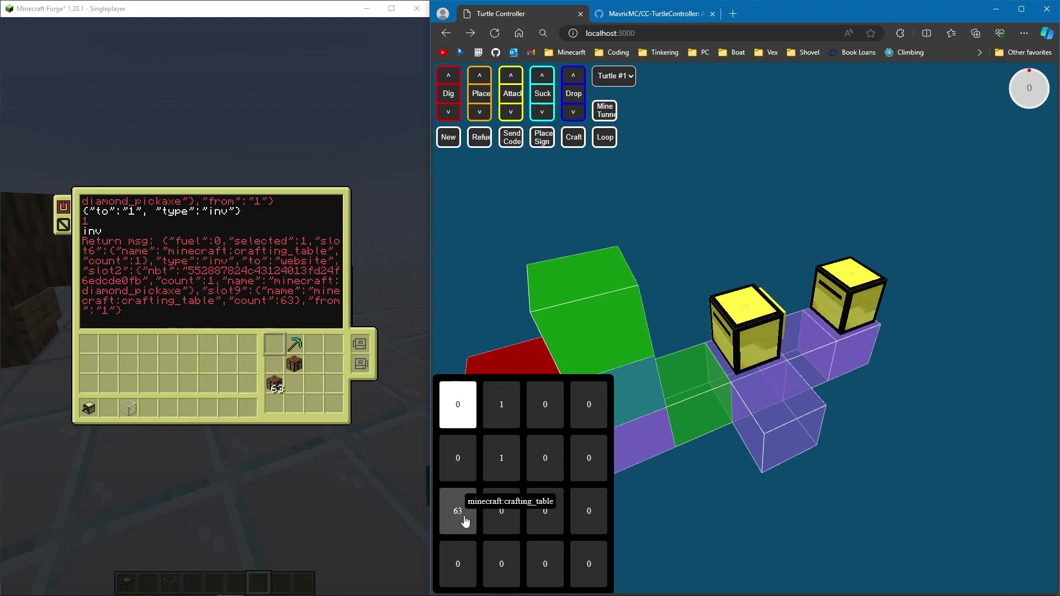
right_click(462, 516)
click(502, 504)
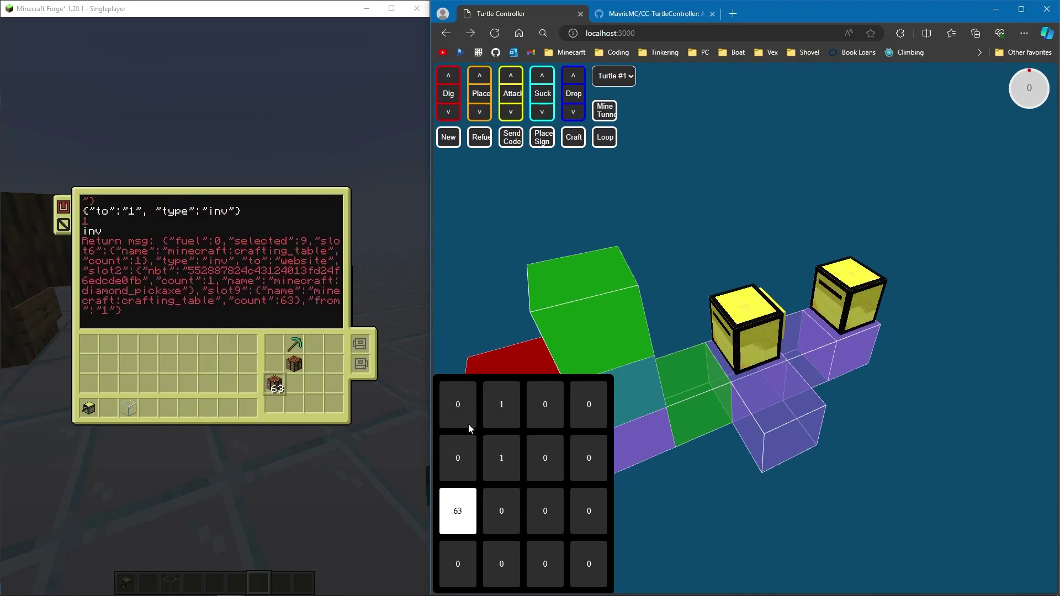
Turn Turtle #1 left and transfer 15 crafting tables to the fourth slot of the first inventory row.
right_click(579, 406)
key(a)
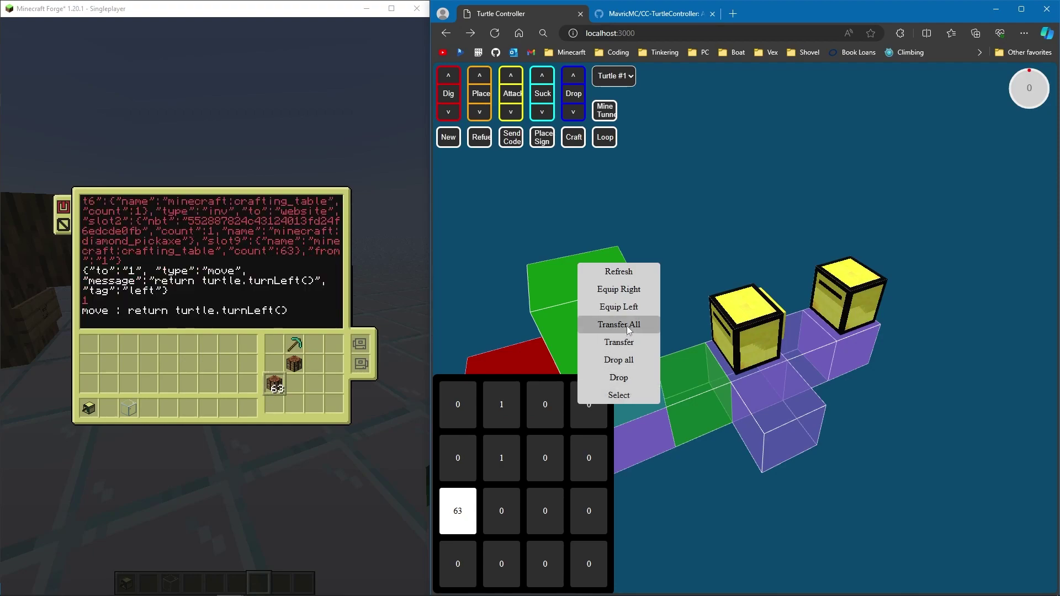
click(627, 341)
click(727, 314)
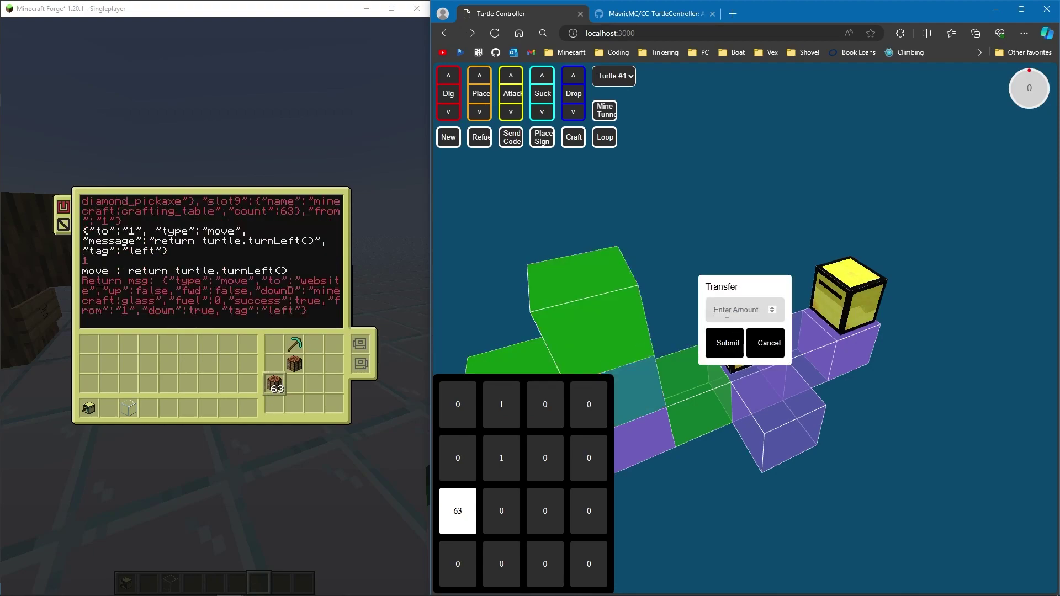
text(15)
click(727, 343)
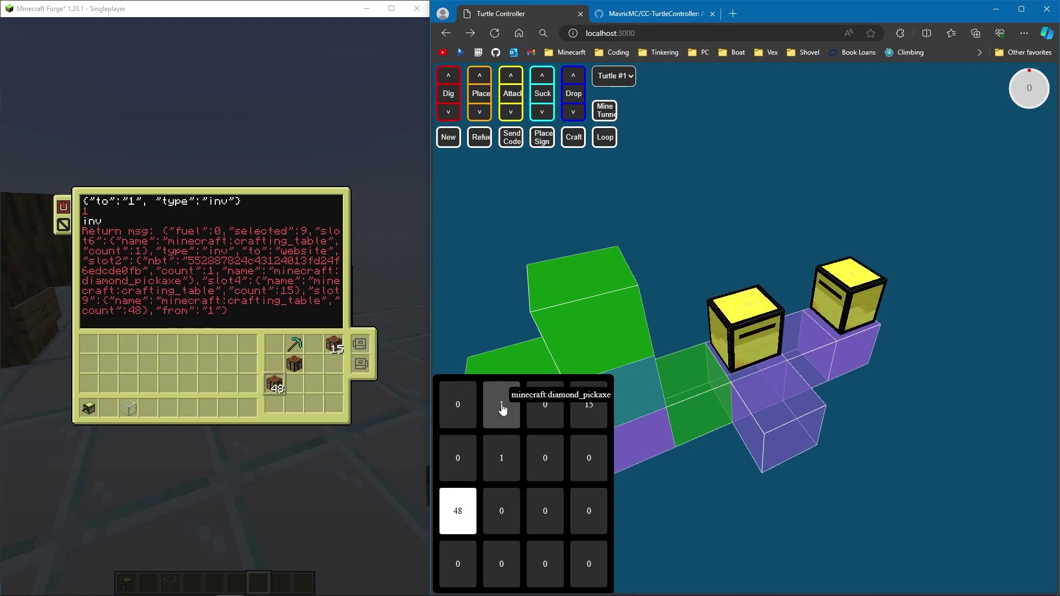
Select the diamond pickaxe's slot and equip the pickaxe on Turtle #1's right side.
right_click(502, 408)
click(552, 394)
right_click(517, 408)
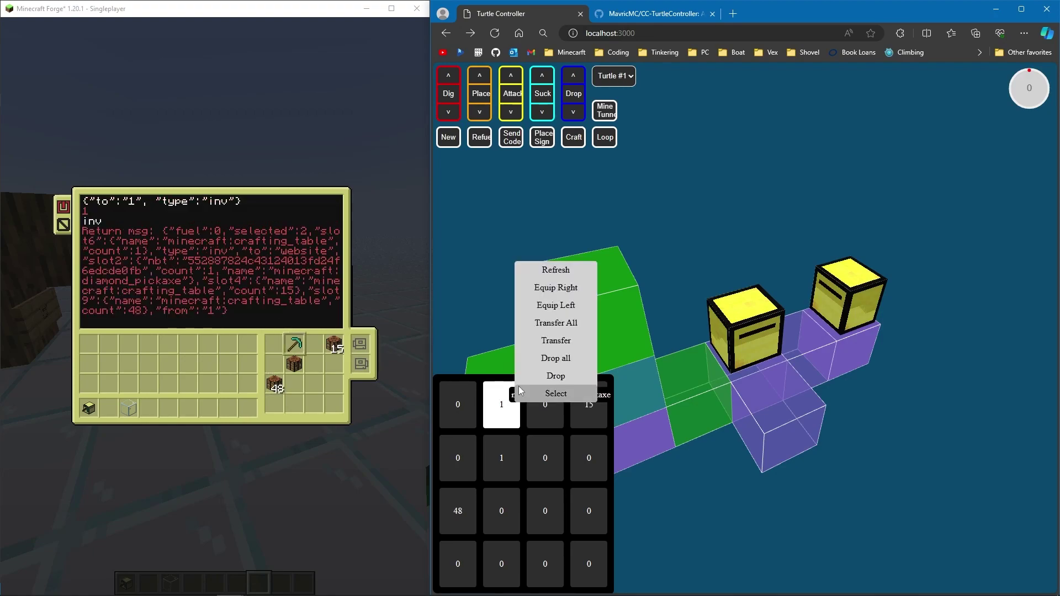
click(542, 289)
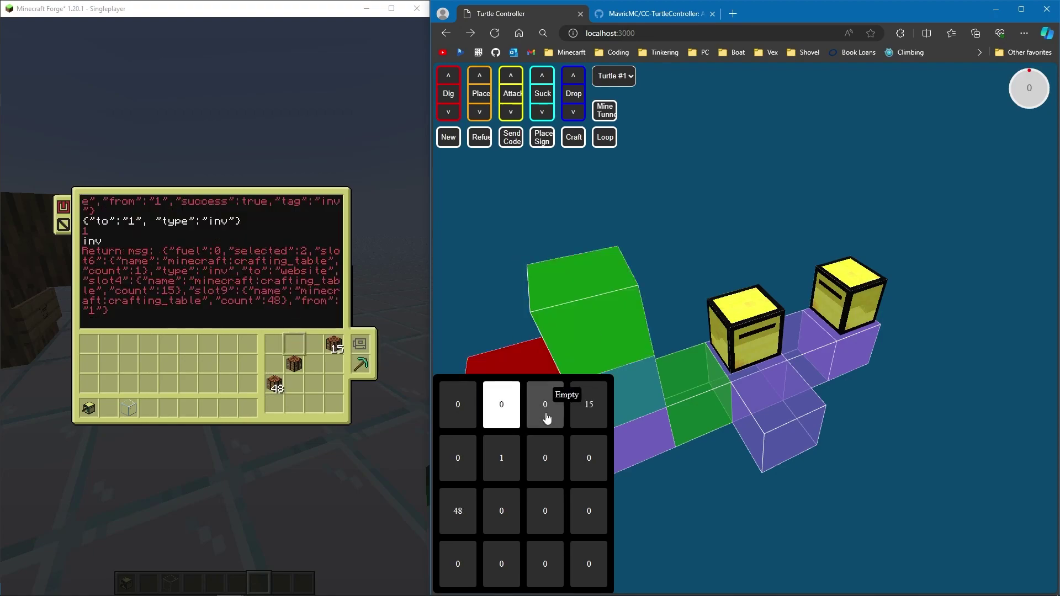
Select the single crafting table's slot in the second row and equip the table on Turtle #1's left side.
right_click(501, 462)
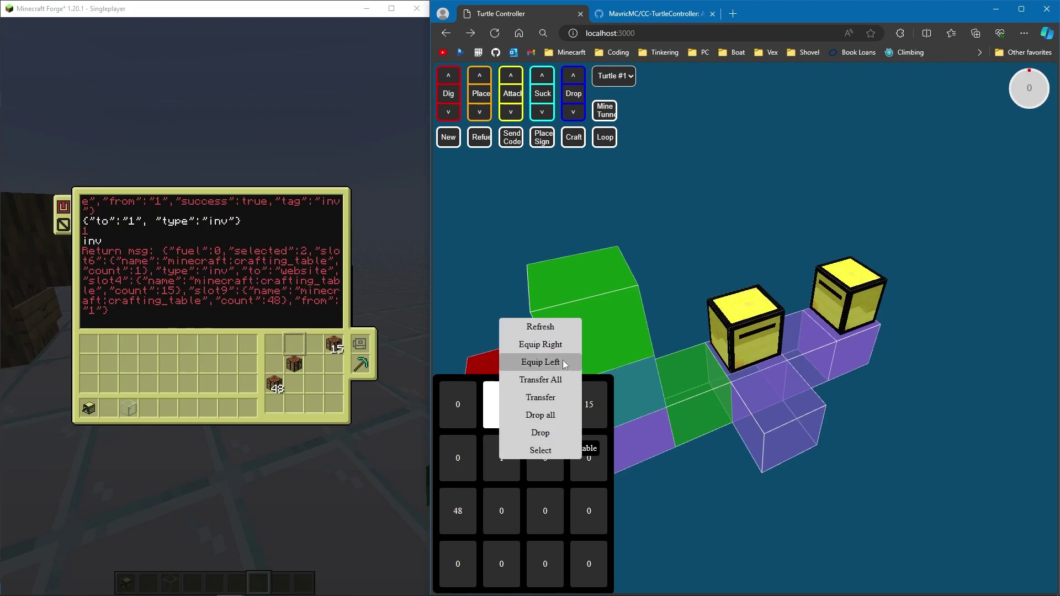
click(544, 450)
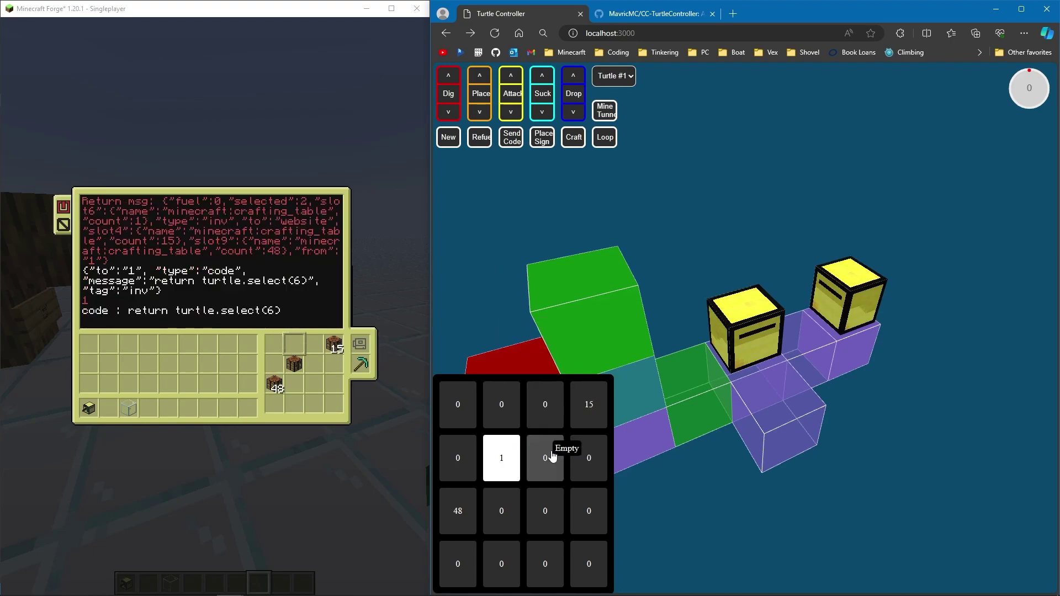
right_click(495, 457)
click(564, 357)
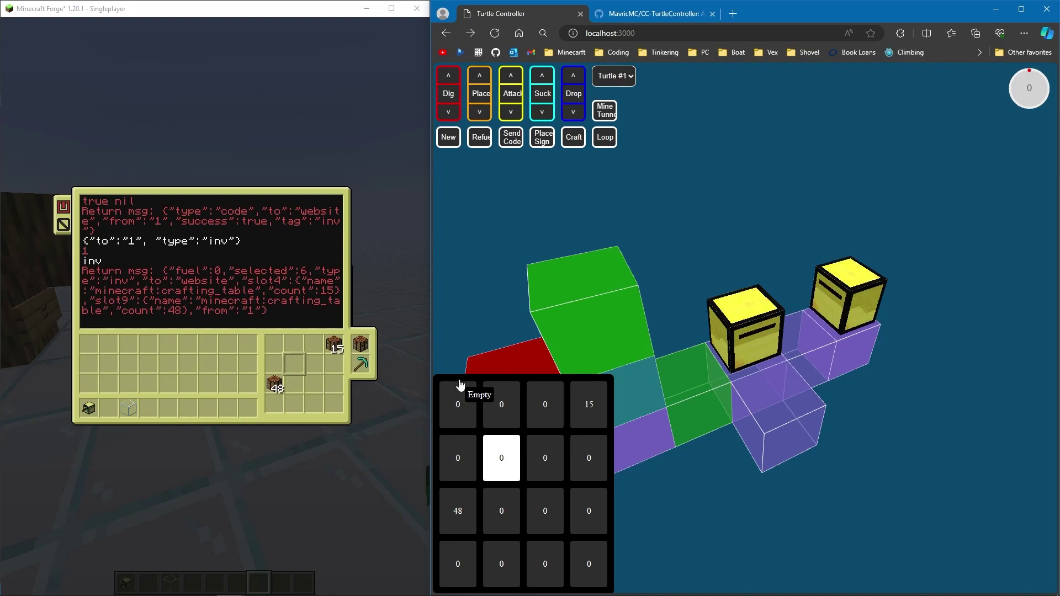
Unequip the crafting table from Turtle #1's left side and equip it there again.
right_click(503, 457)
click(561, 360)
right_click(503, 449)
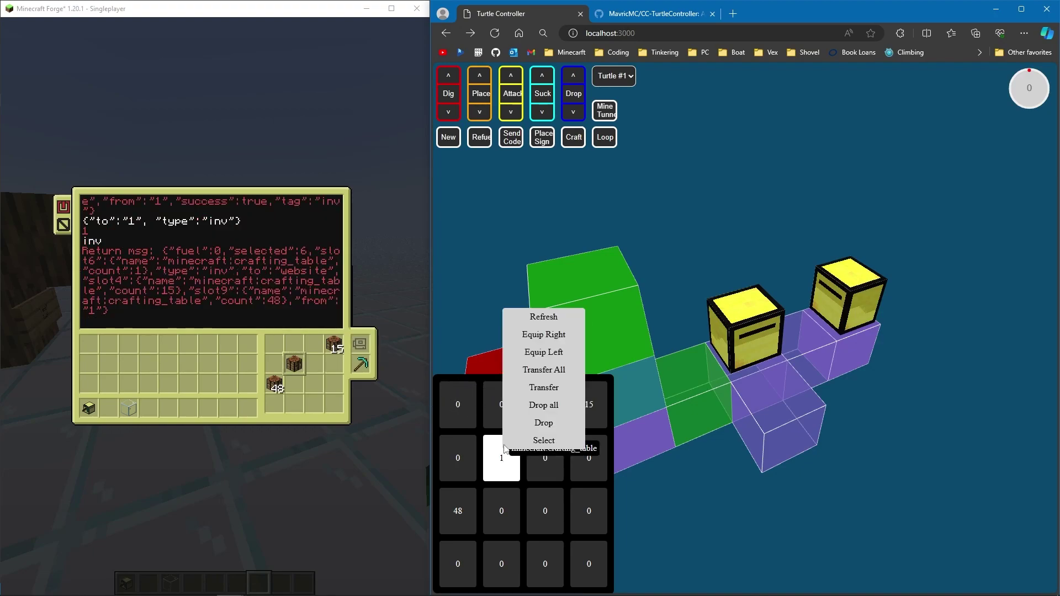
click(552, 353)
Select the fourth slot of the first inventory row and drop all of its crafting tables.
right_click(589, 397)
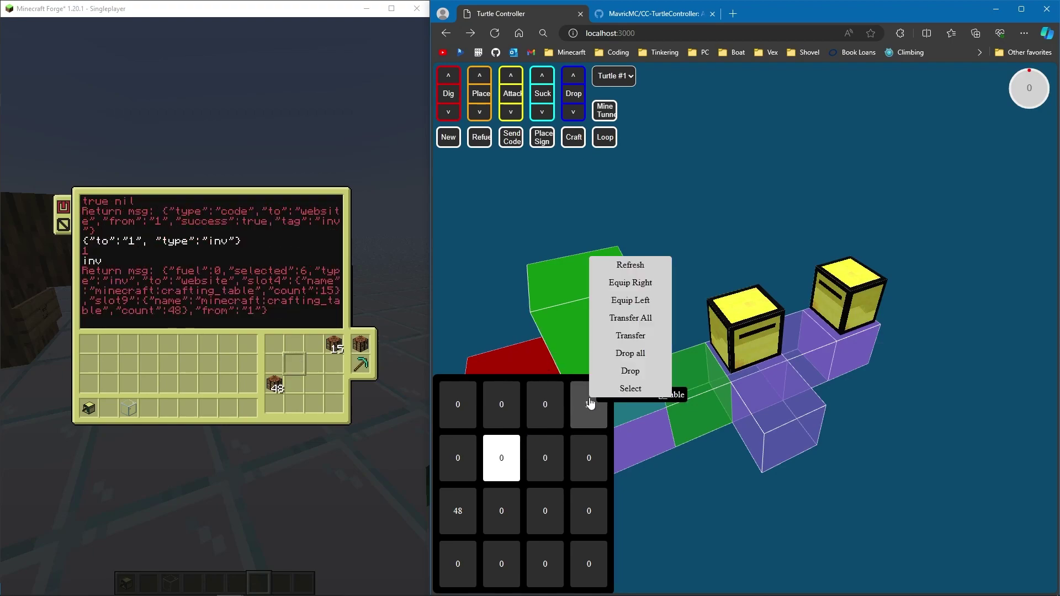
click(638, 389)
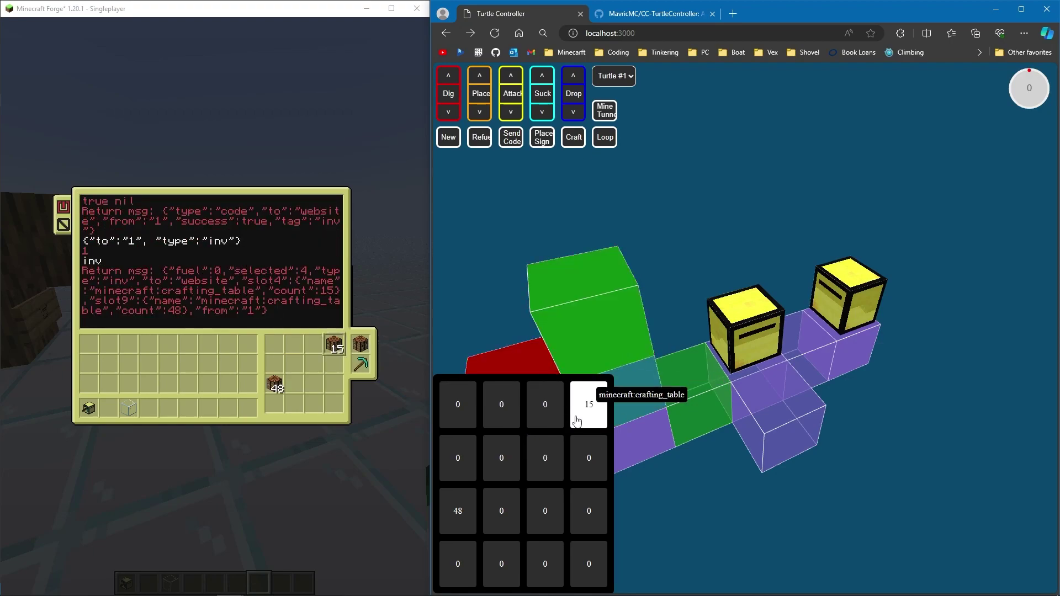
right_click(585, 409)
click(626, 366)
Close the turtle's screen in Minecraft and try to suck up the dropped crafting tables in front of Turtle #1.
click(375, 278)
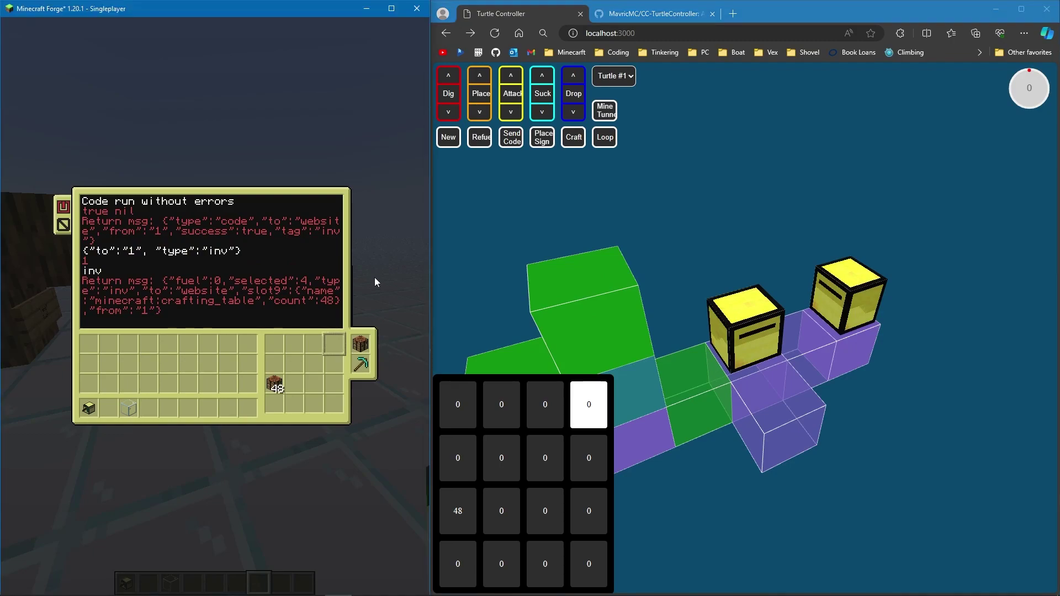
key(Escape)
click(618, 253)
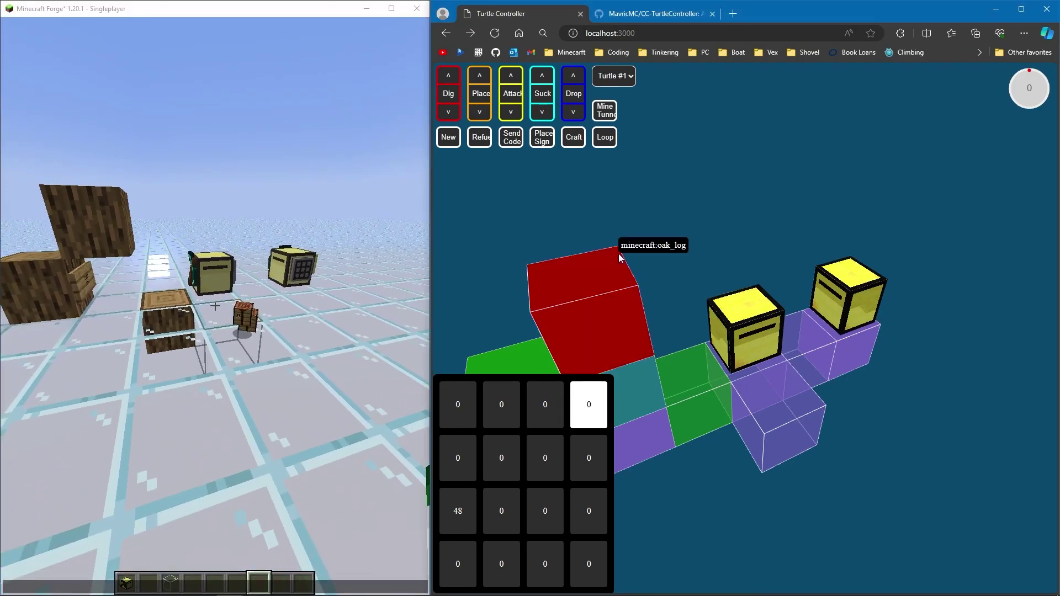
click(544, 99)
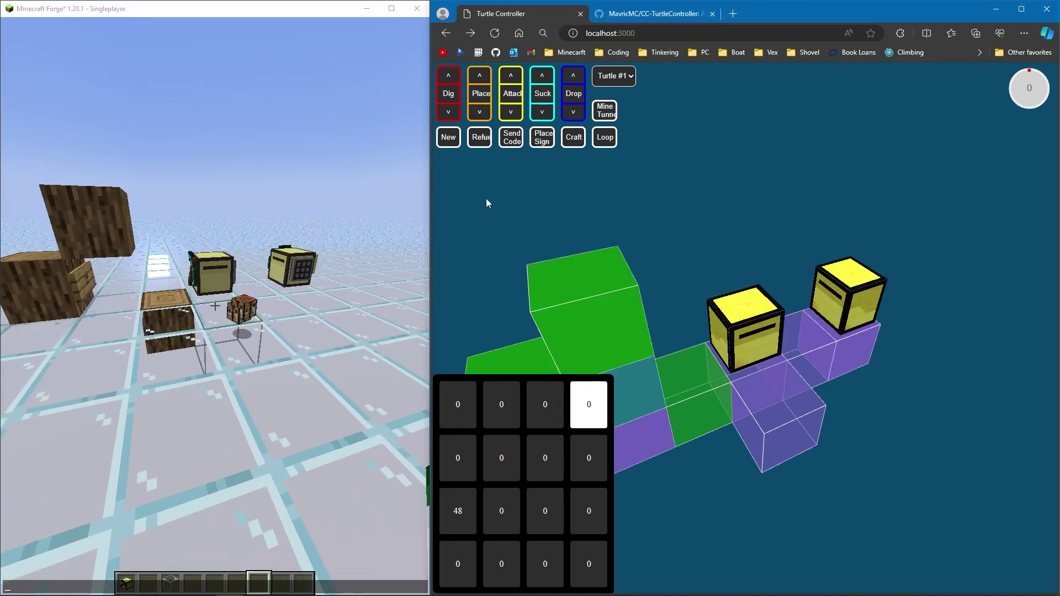
In Minecraft, pick up the 15 dropped crafting tables and throw the whole stack in front of Turtle #1.
click(374, 253)
key(w)
key(2)
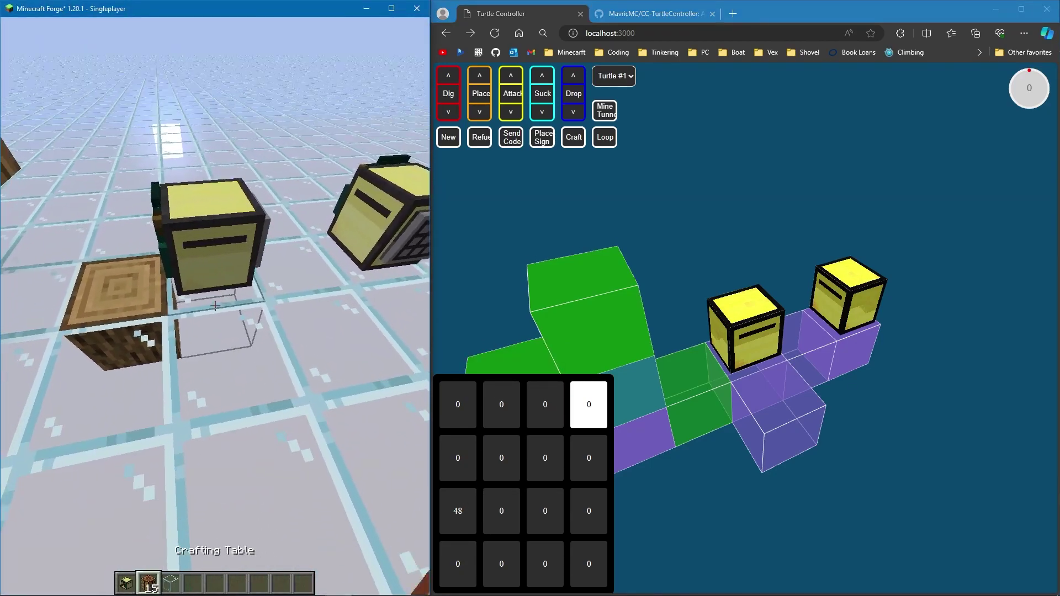
key(ctrl+q)
key(s)
key(t)
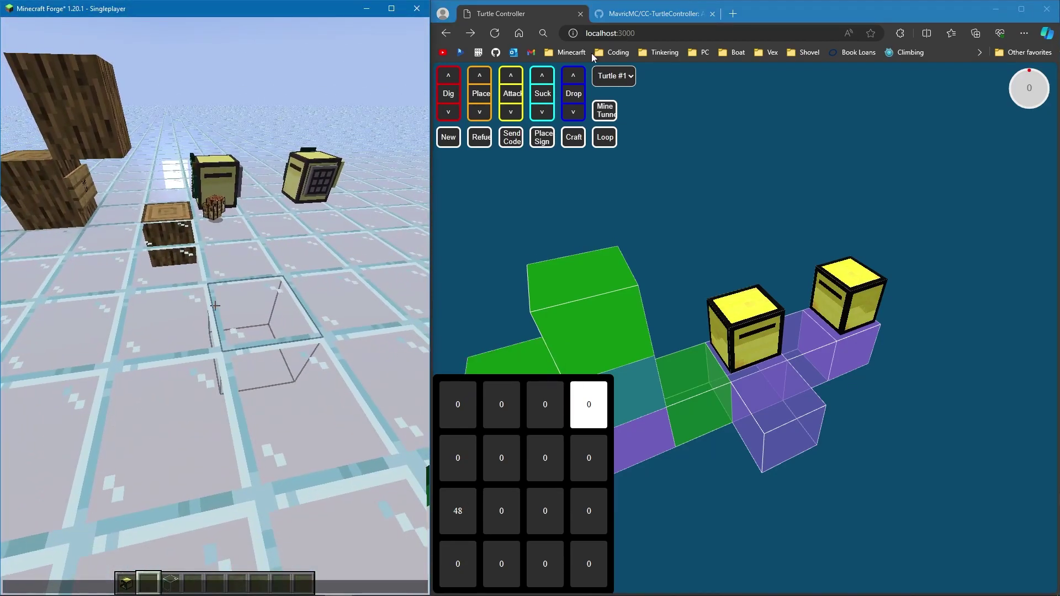
Suck the thrown crafting tables into Turtle #1 from the website and refresh its inventory.
click(541, 97)
right_click(590, 408)
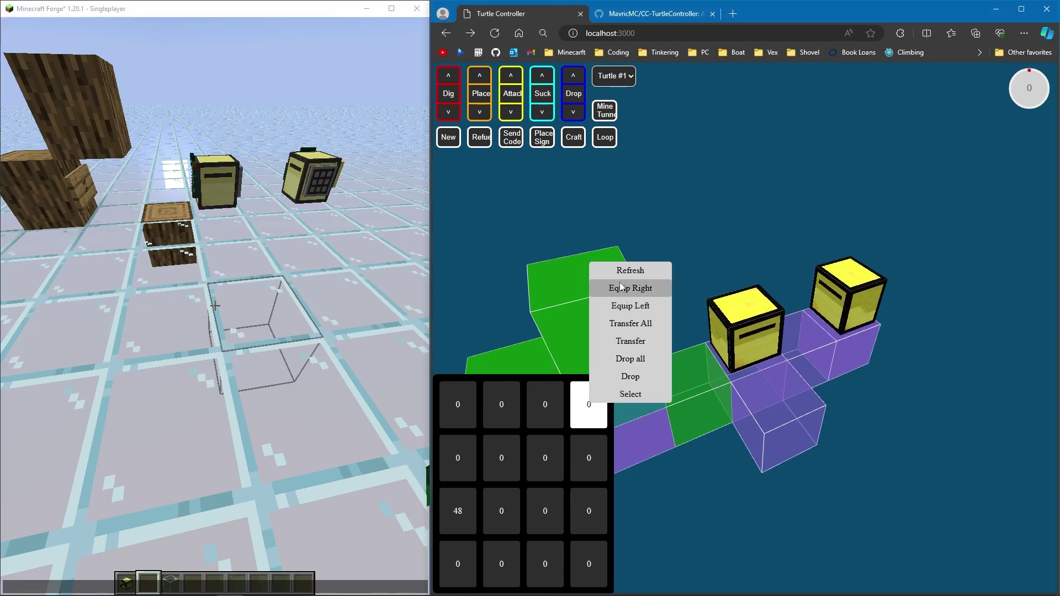
click(631, 270)
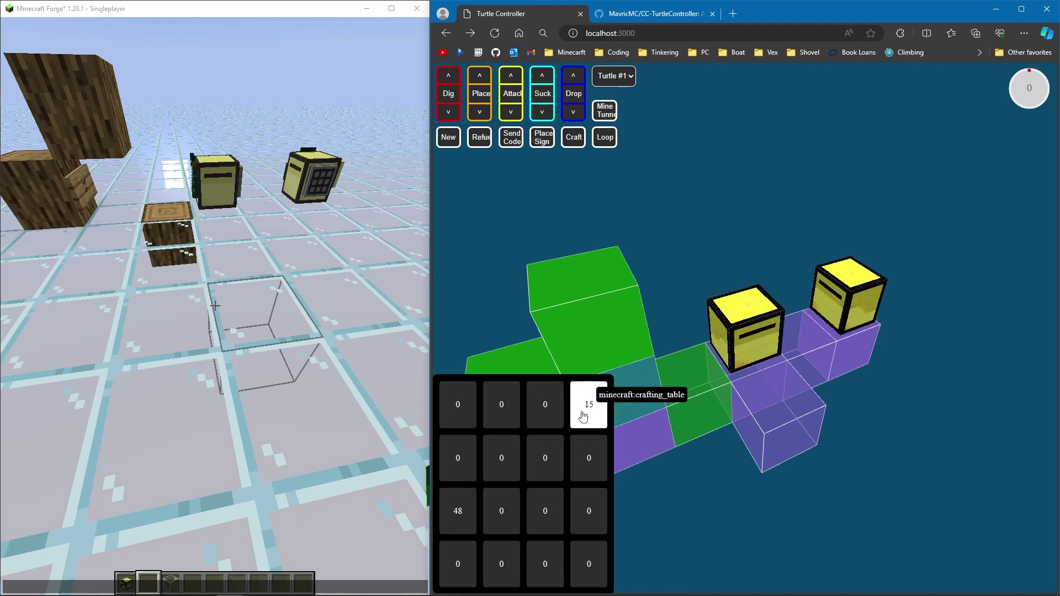
Drop 2 crafting tables from the fourth slot of Turtle #1's first inventory row.
right_click(581, 415)
click(623, 384)
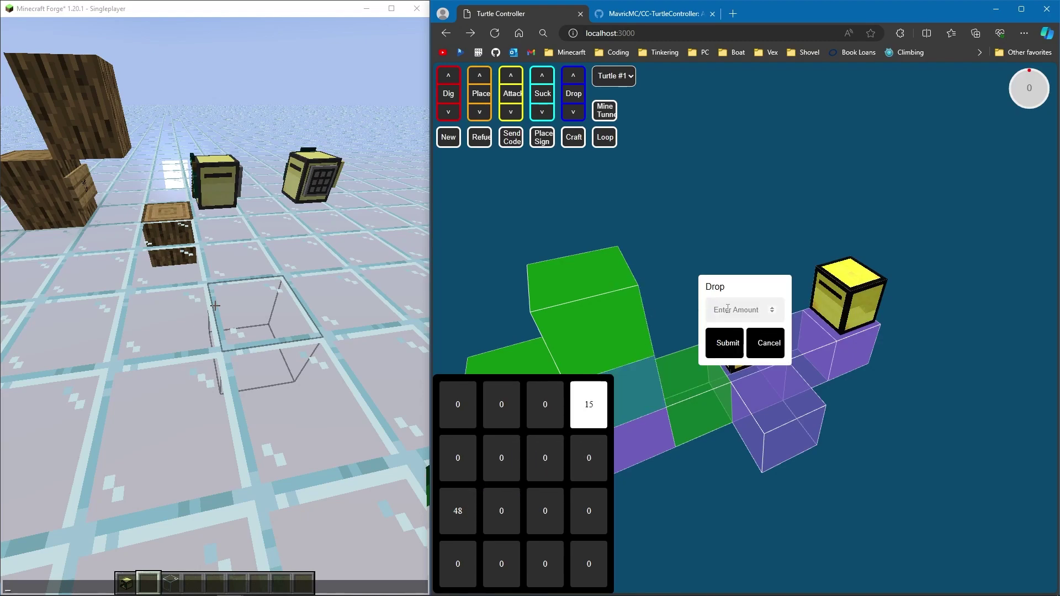
text(2)
click(726, 348)
Pick up the two dropped crafting tables in Minecraft, throw them on top of Turtle #1 and suck them from above.
click(363, 378)
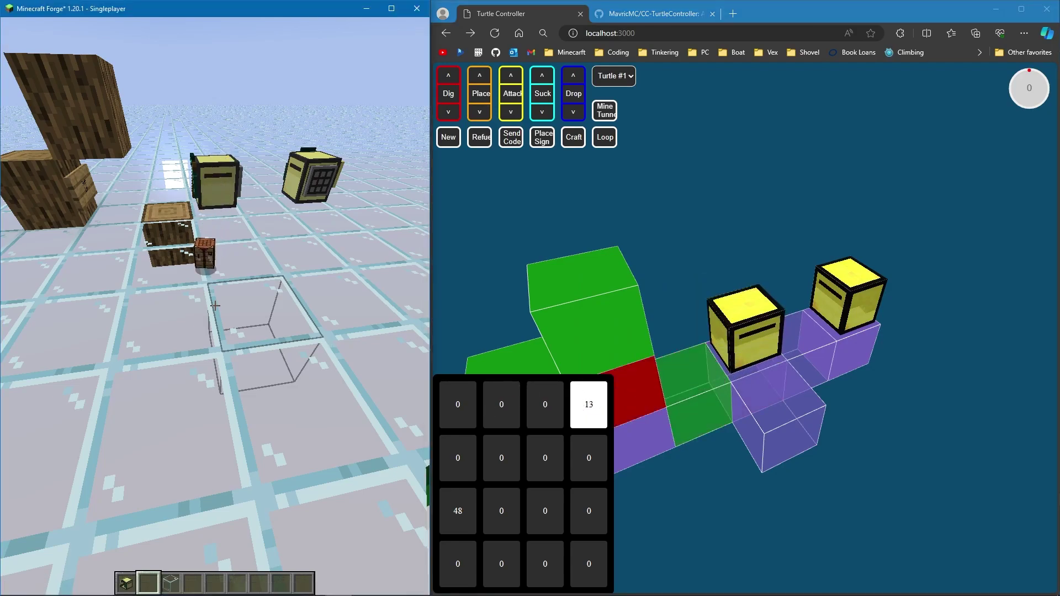
key(w)
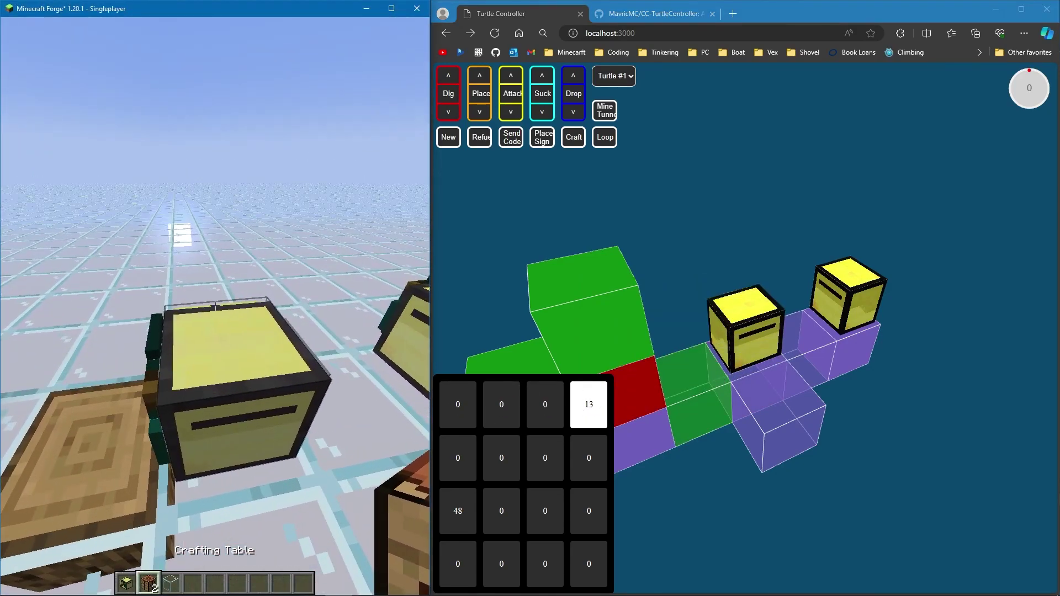
key(ctrl+q)
key(s)
key(t)
click(540, 76)
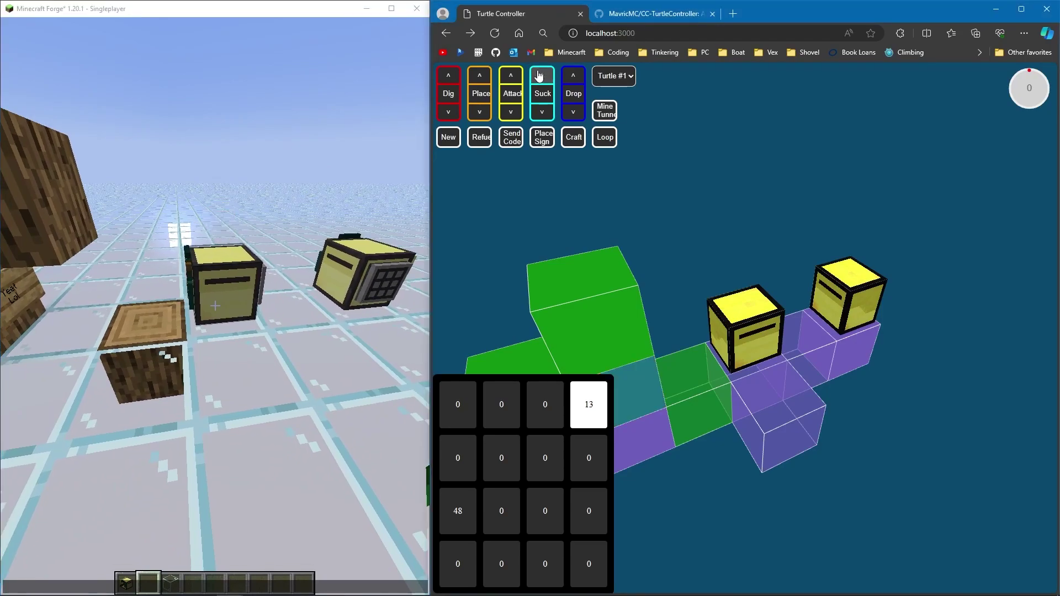
Drop the selected crafting tables upward from Turtle #1 and refresh its website inventory.
click(572, 78)
click(267, 298)
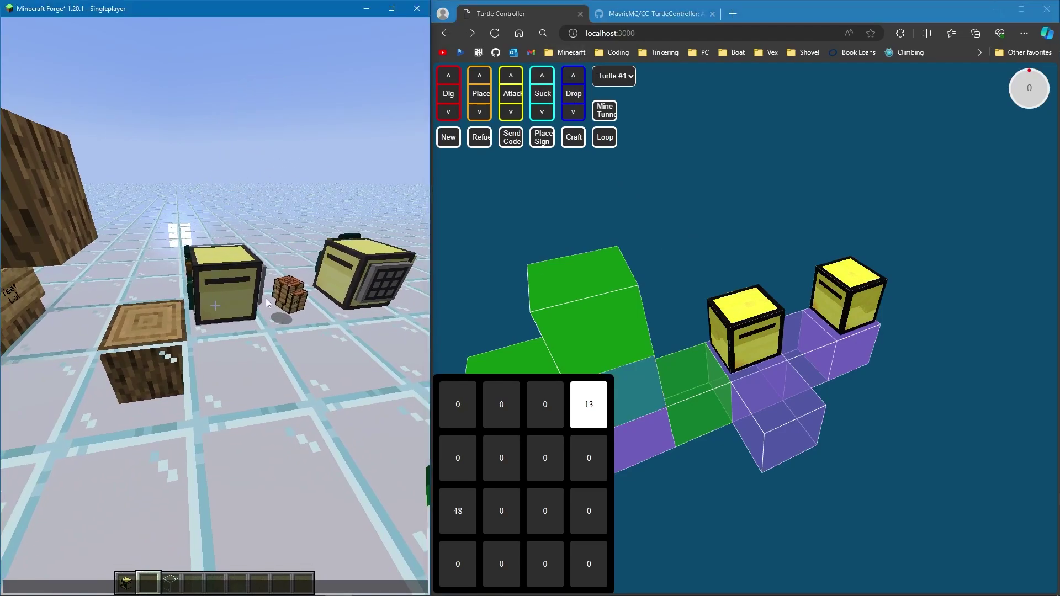
key(s)
right_click(560, 395)
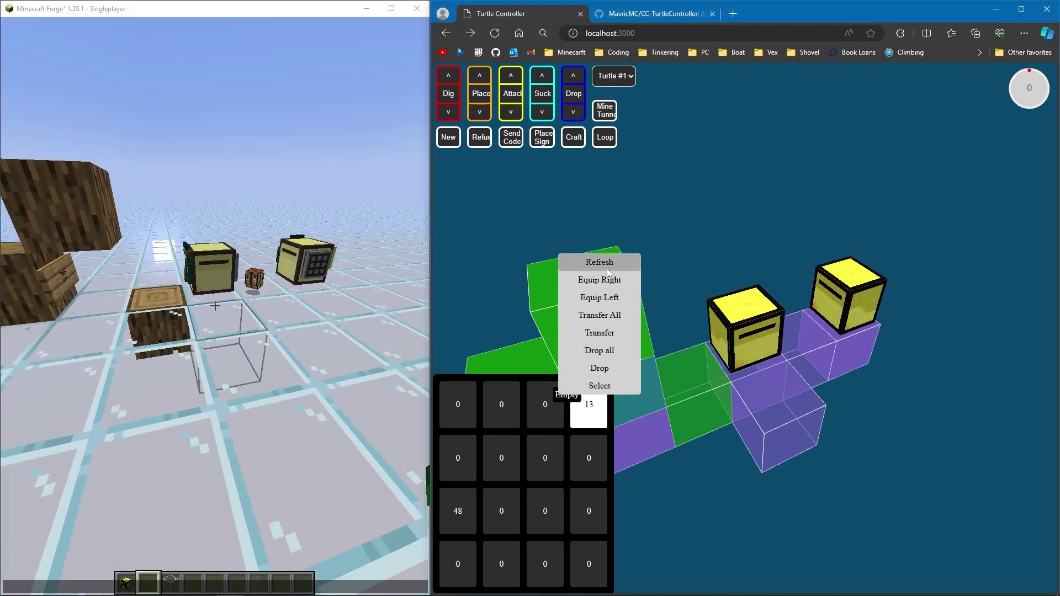
click(597, 364)
Fly above the turtles in Minecraft to examine where the dropped crafting tables lie.
click(289, 368)
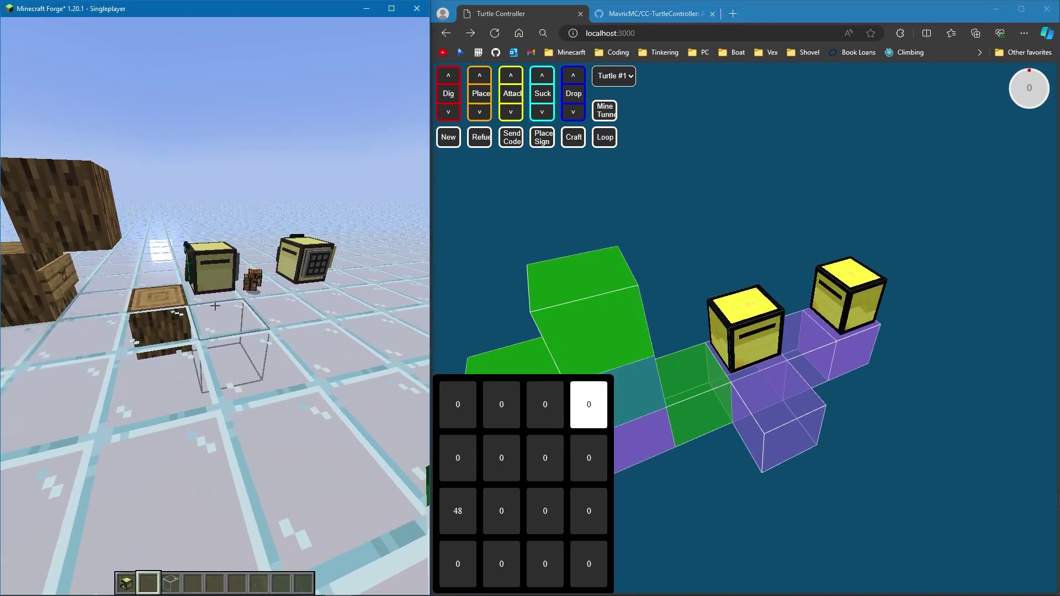
key(w)
key(space)
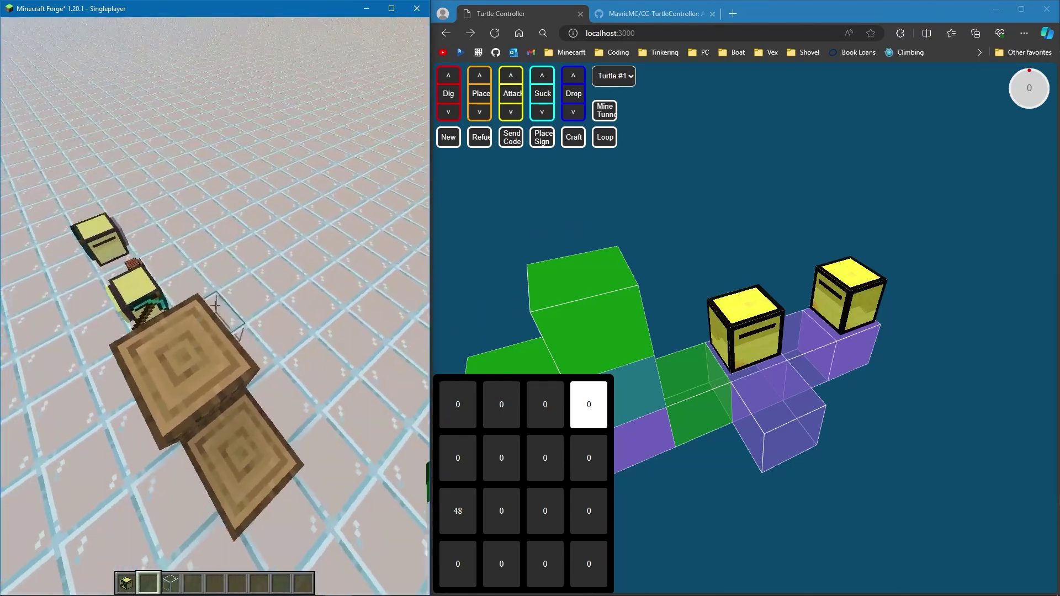
key(t)
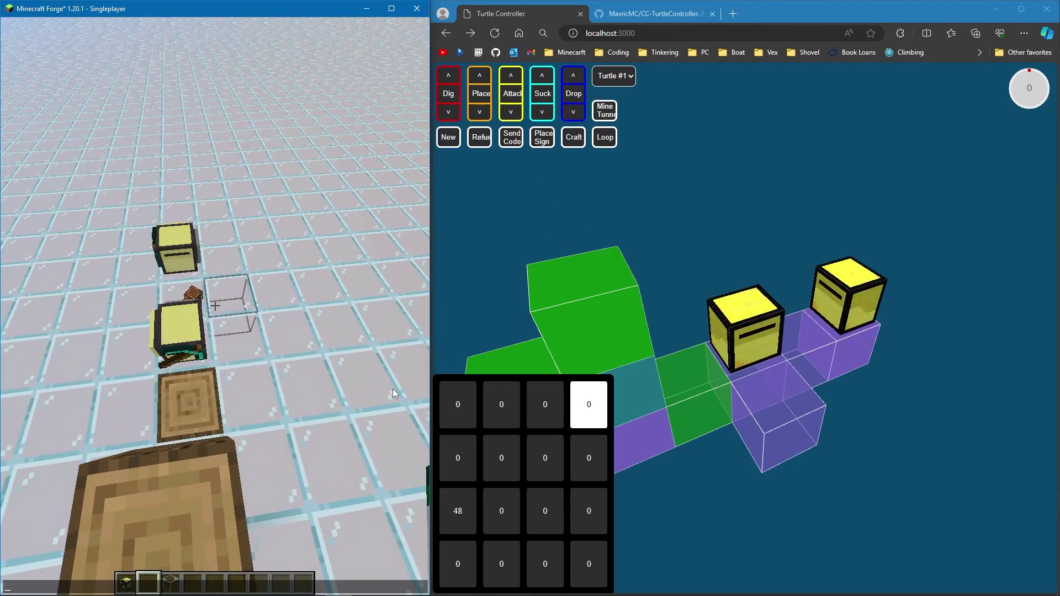
Turn Turtle #1 left to suck up the dropped crafting tables and refresh its inventory.
click(623, 233)
key(a)
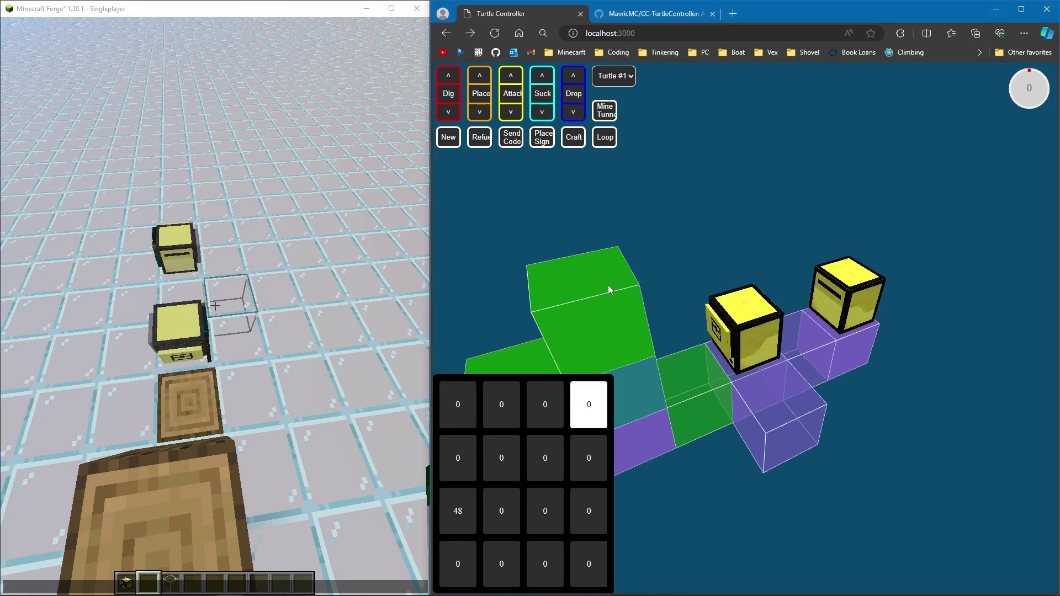
right_click(586, 408)
click(585, 287)
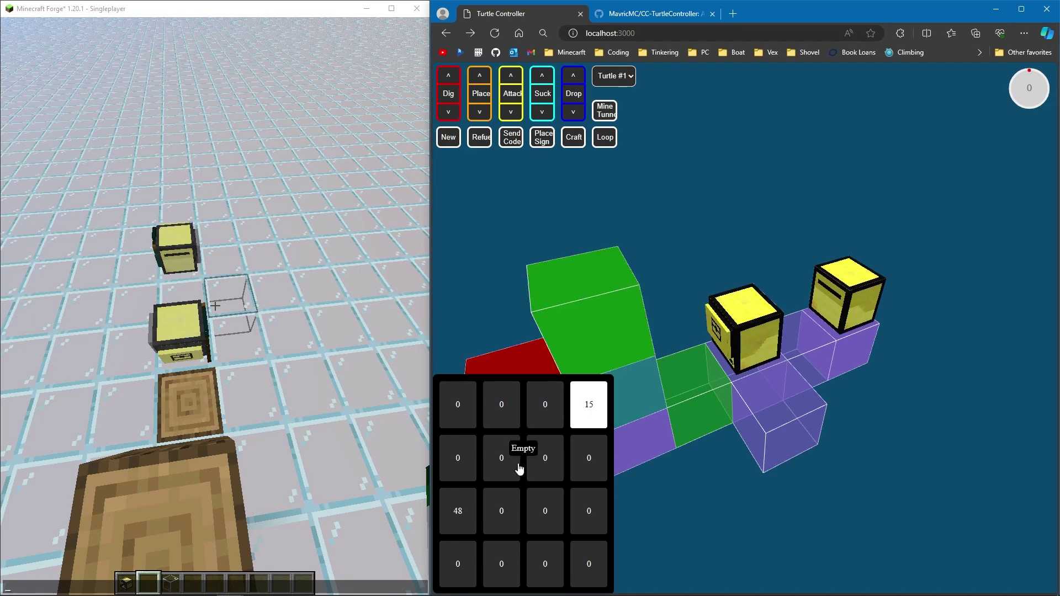
right_click(536, 391)
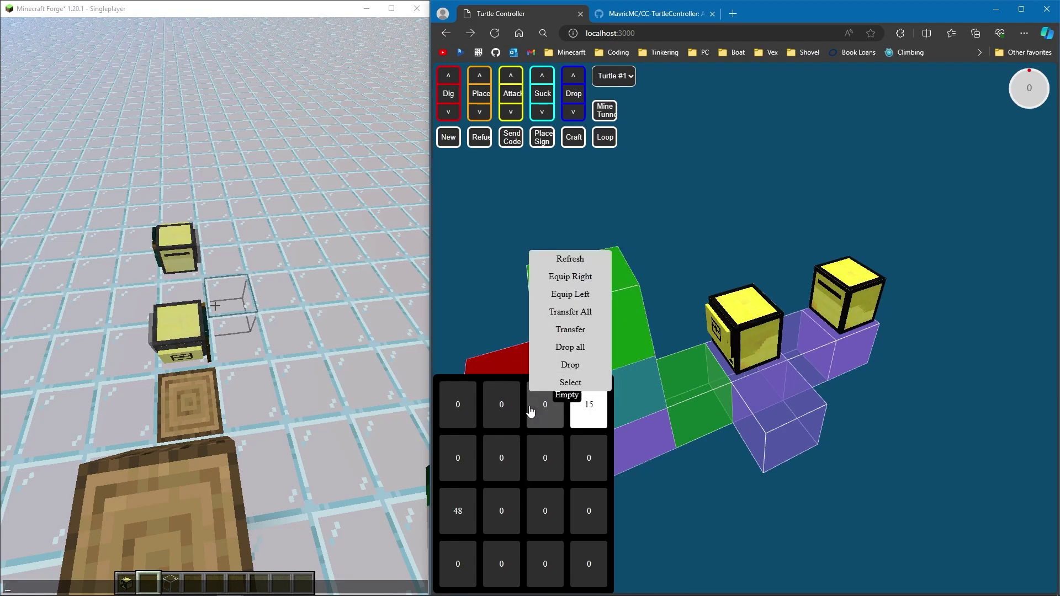
Transfer all crafting tables from Turtle #1's selected slot to its first inventory slot and refresh the inventory.
right_click(452, 410)
click(505, 332)
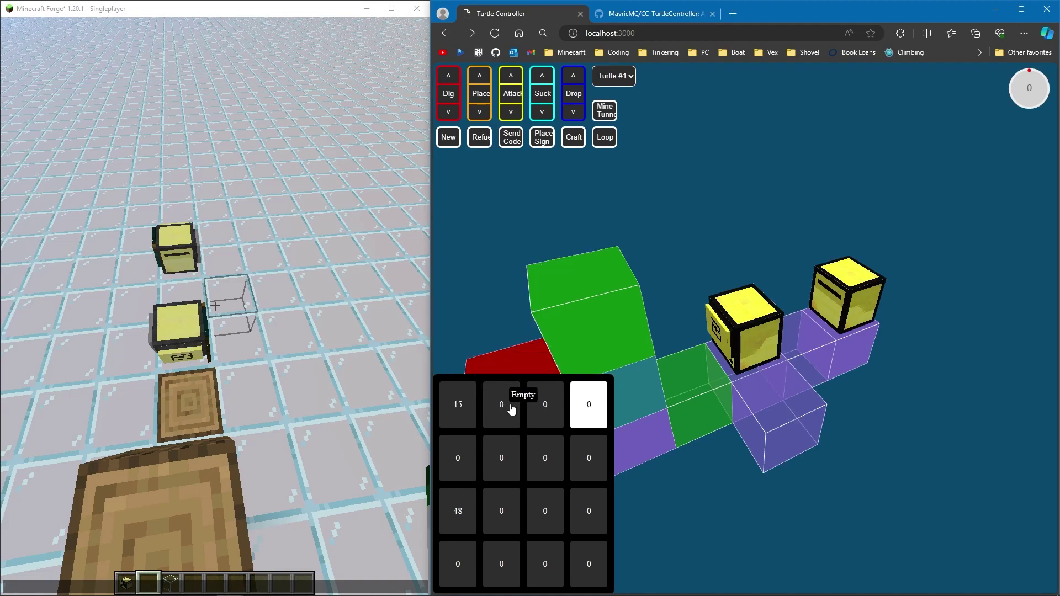
right_click(500, 404)
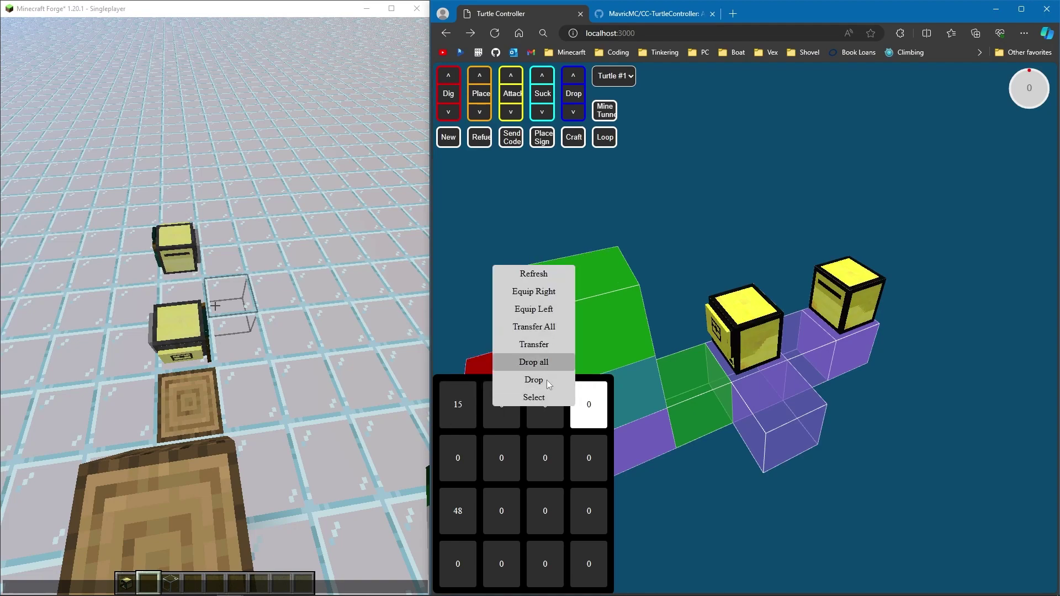
click(543, 276)
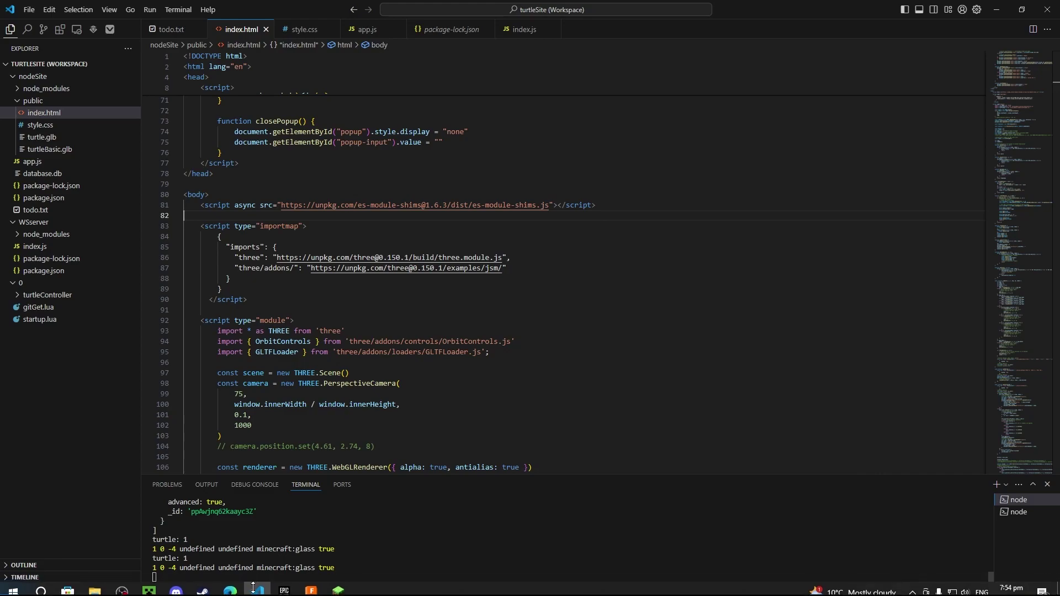
Switch to the browser window and show the CC-TurtleController repository page on GitHub with its install instructions.
mouse_move(233, 595)
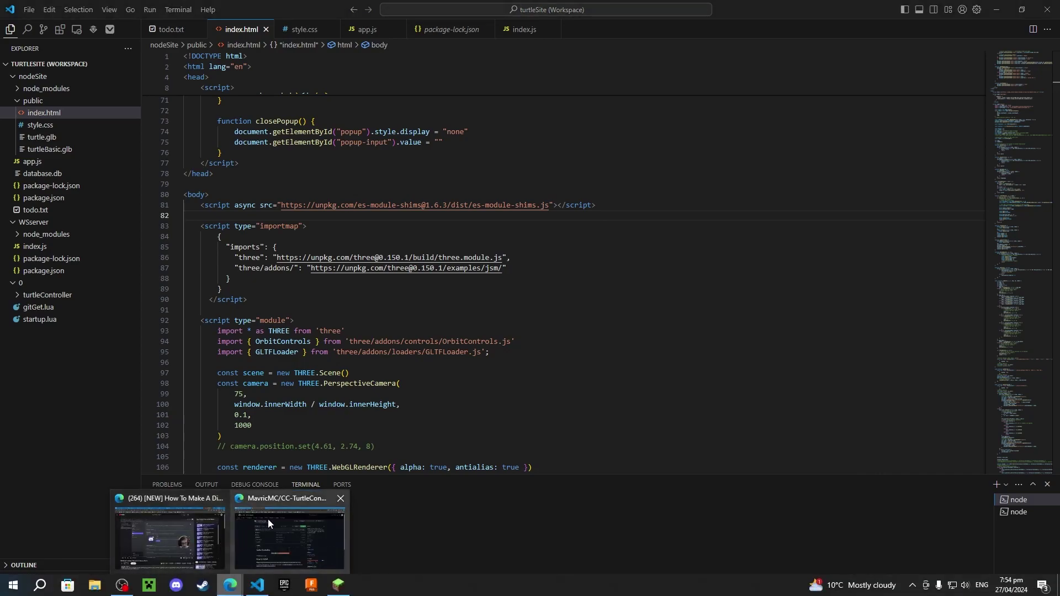
right_click(267, 519)
click(83, 395)
click(85, 395)
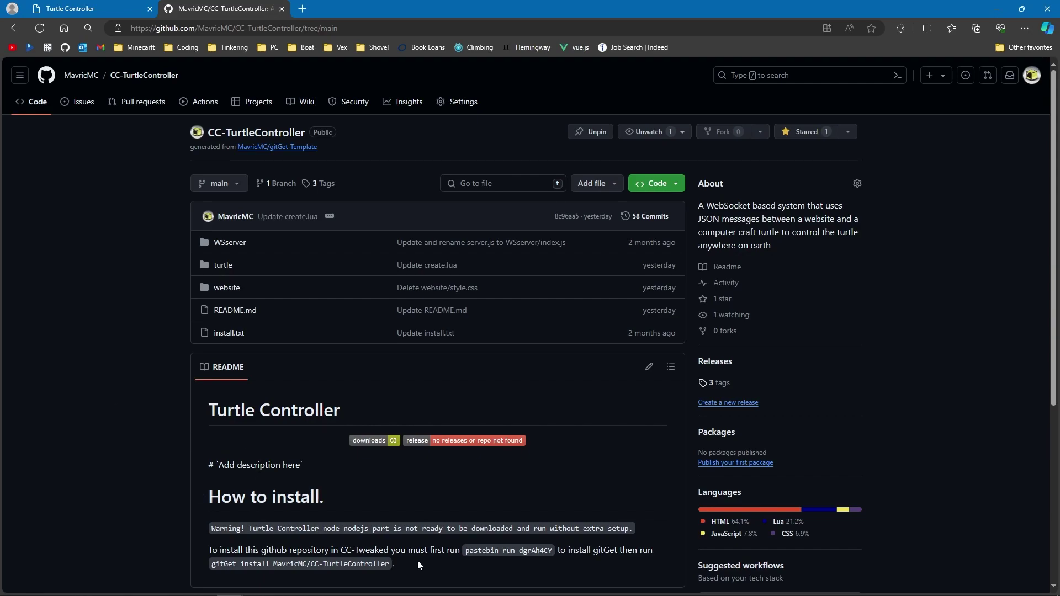
Switch to Minecraft and fly around the two turtles and log blocks to view them, changing to the third-person camera.
mouse_move(417, 595)
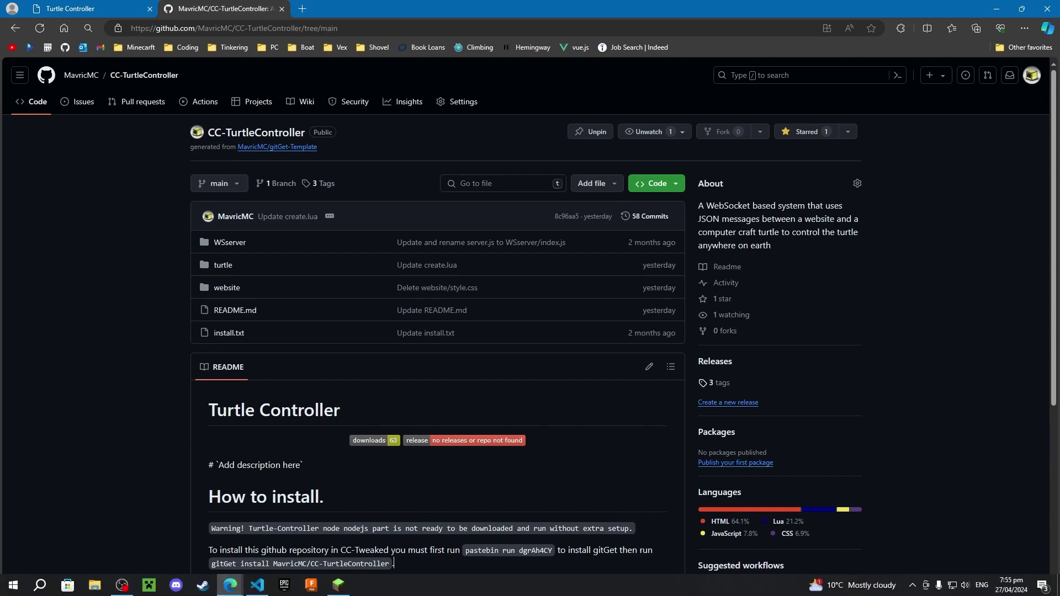
click(339, 585)
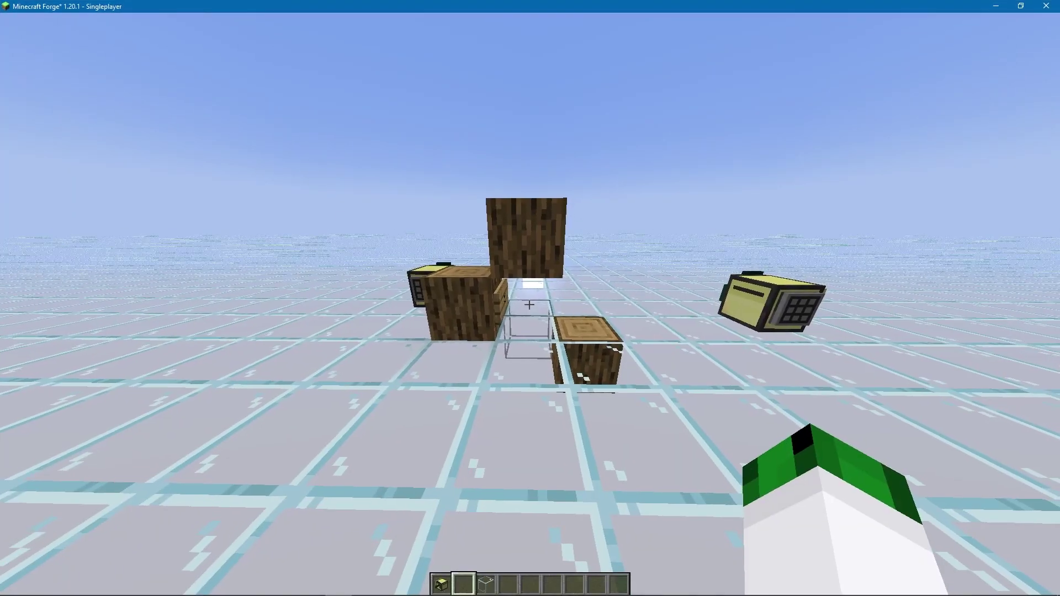
key(w)
key(a)
key(s)
key(w)
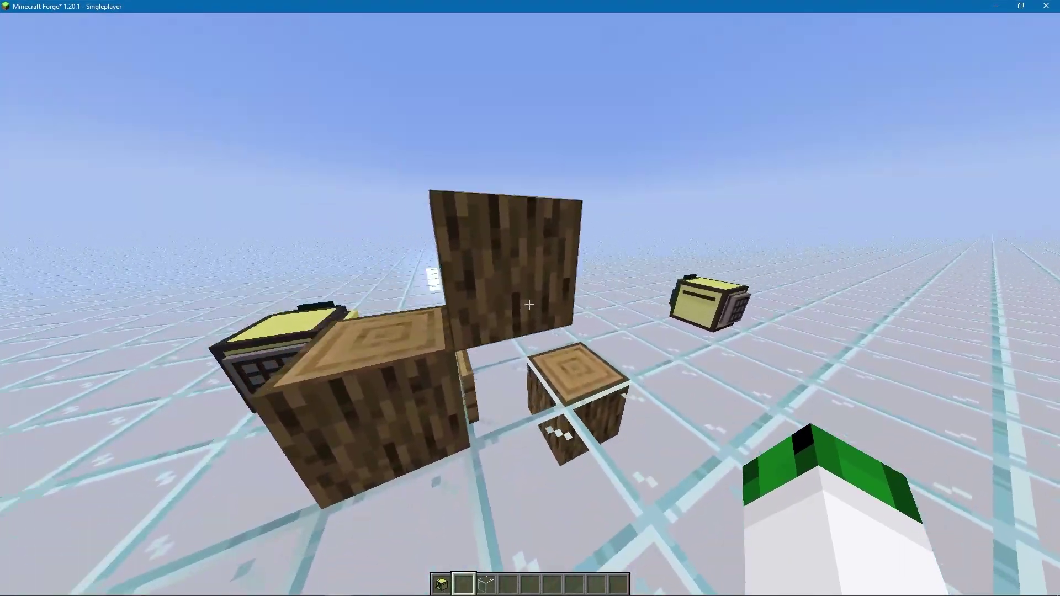
key(a)
key(space)
click(530, 305)
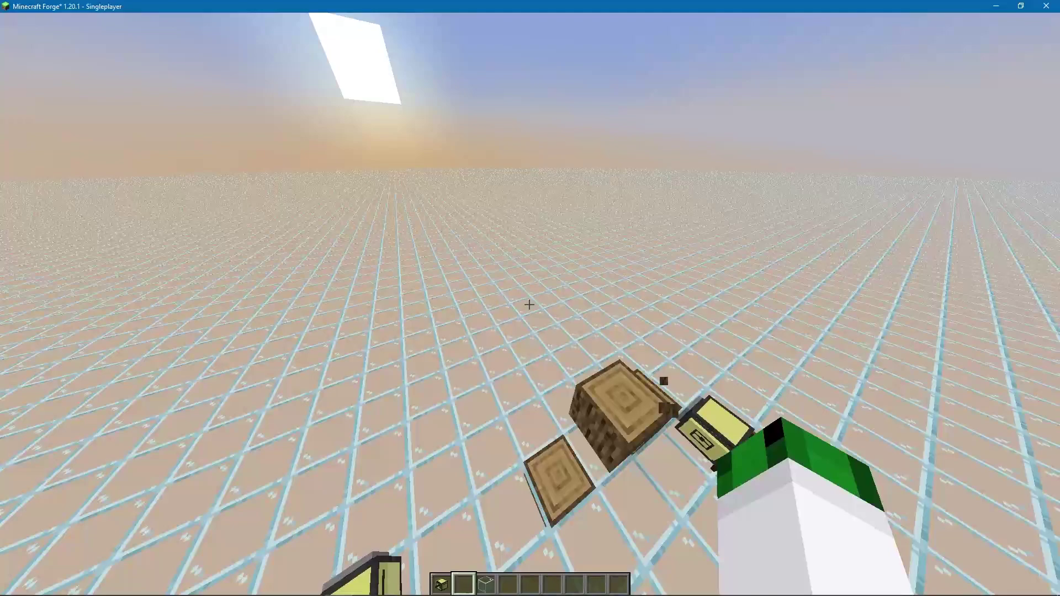
key(shift)
key(s)
key(d)
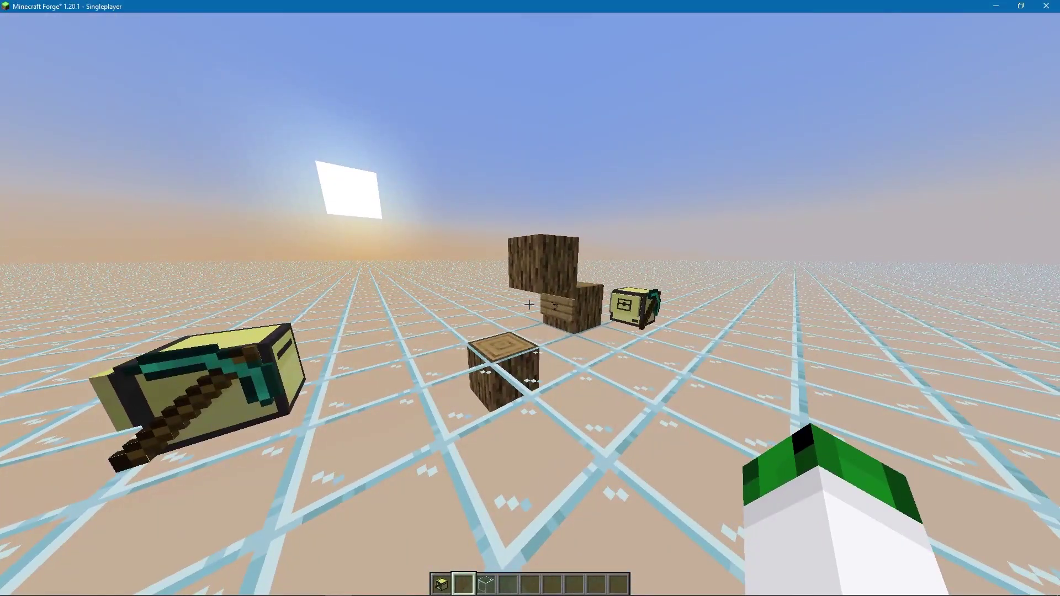
key(s)
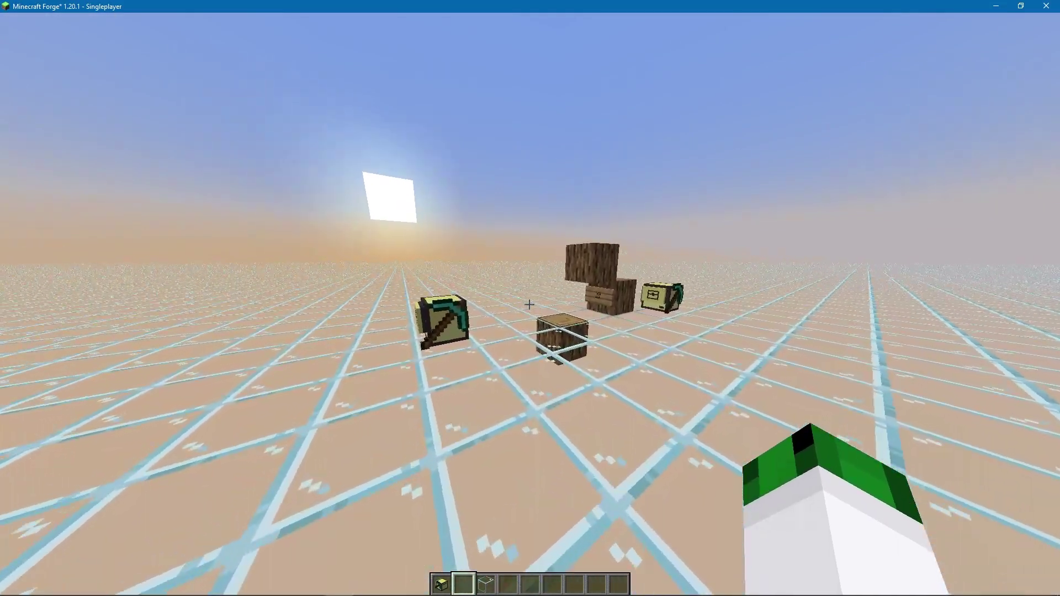
key(F5)
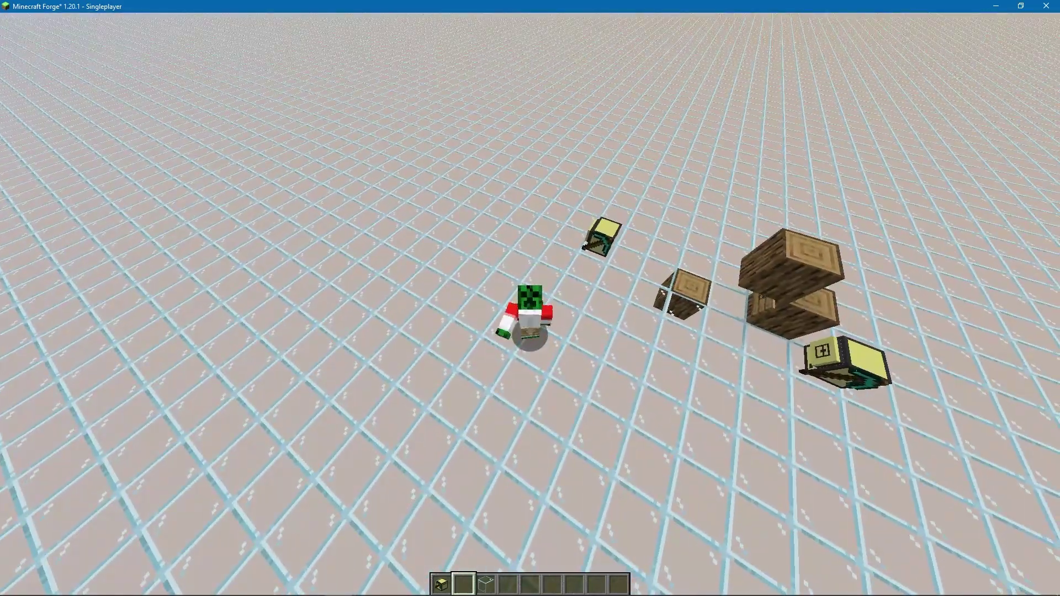
key(a)
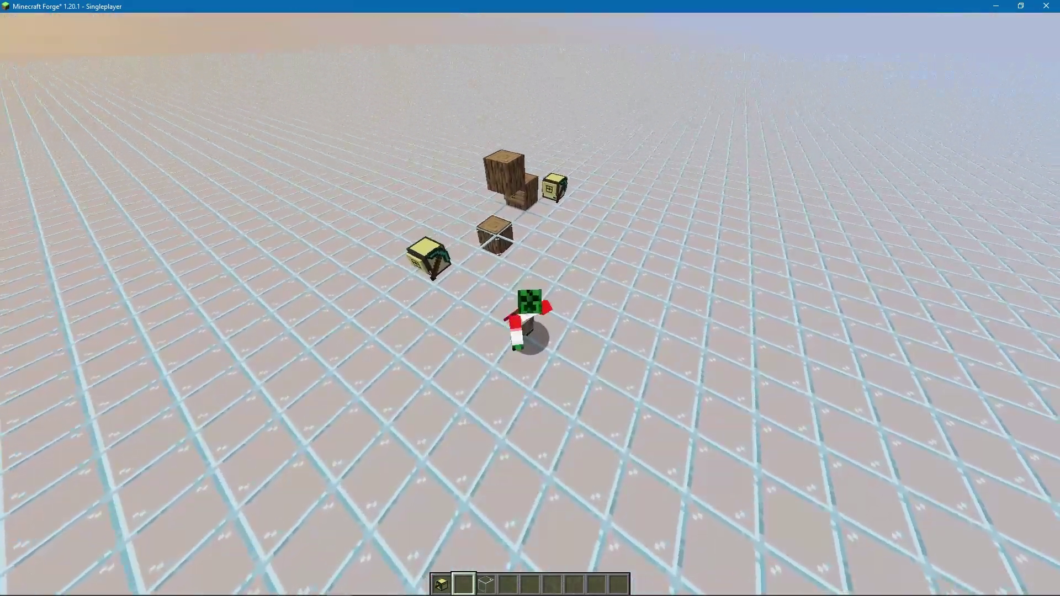